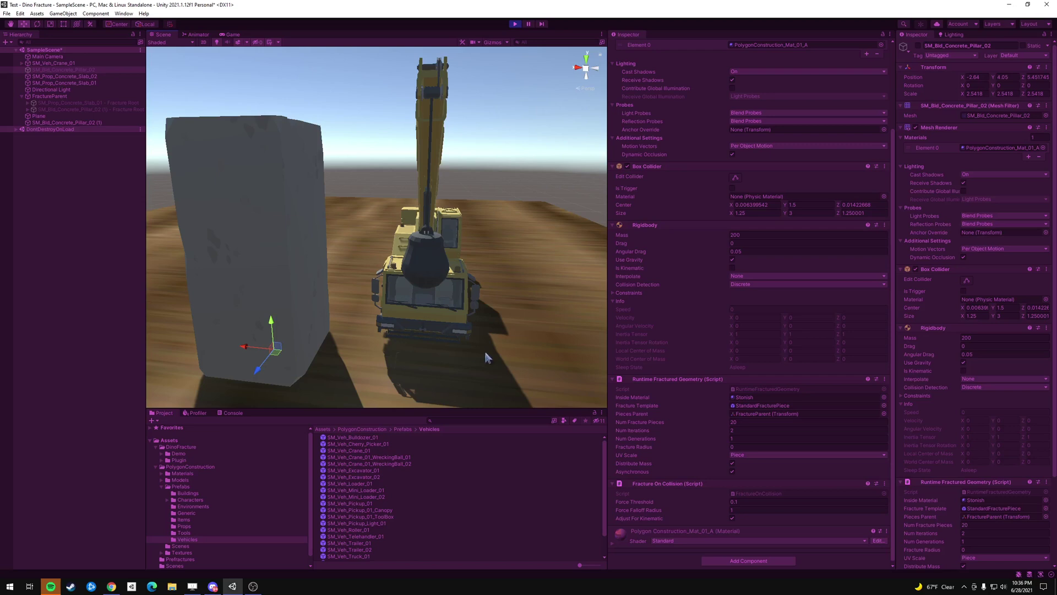
Step: In Play mode, select the wrecking ball and drag it sideways to swing it
{"action": "left_click", "coordinate": [424, 271]}
{"action": "left_click", "coordinate": [424, 271]}
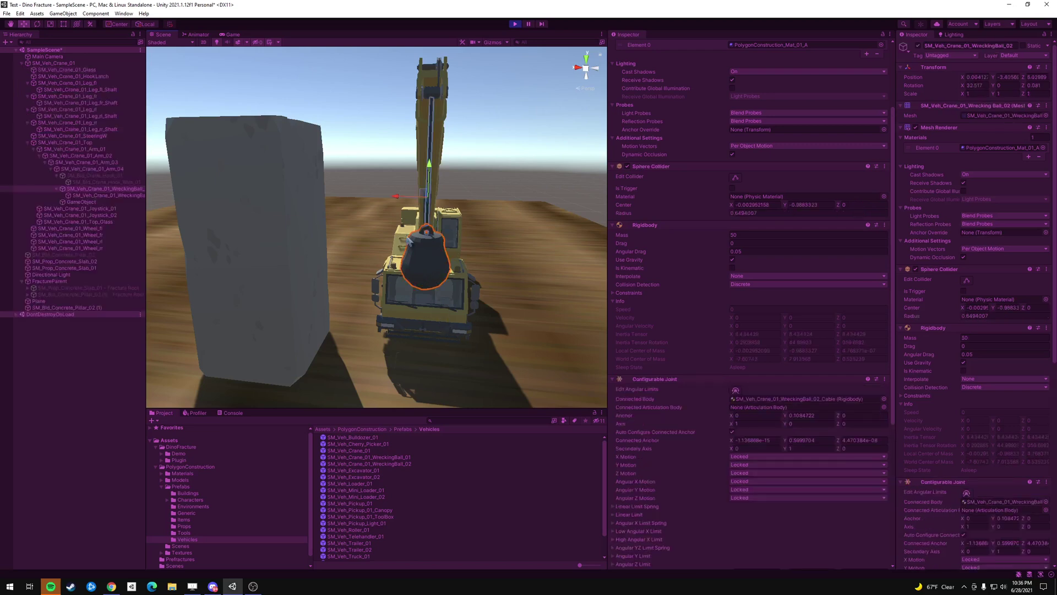
{"action": "left_click_drag", "start_coordinate": [398, 203], "coordinate": [529, 208]}
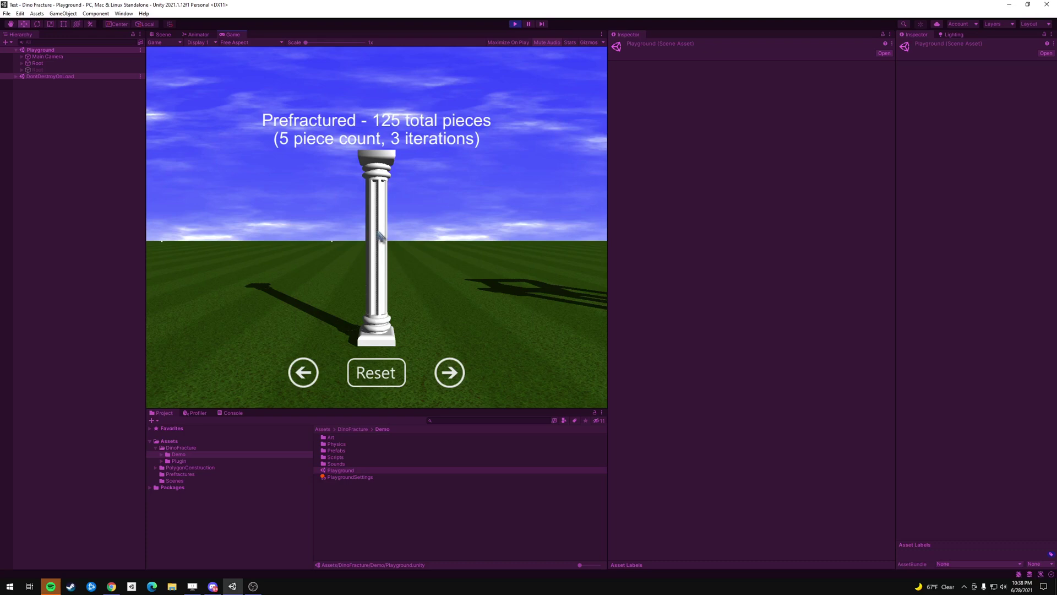
Step: Fire a ball to shatter the column, then go to the arch demo and break both its columns
{"action": "left_click", "coordinate": [379, 236]}
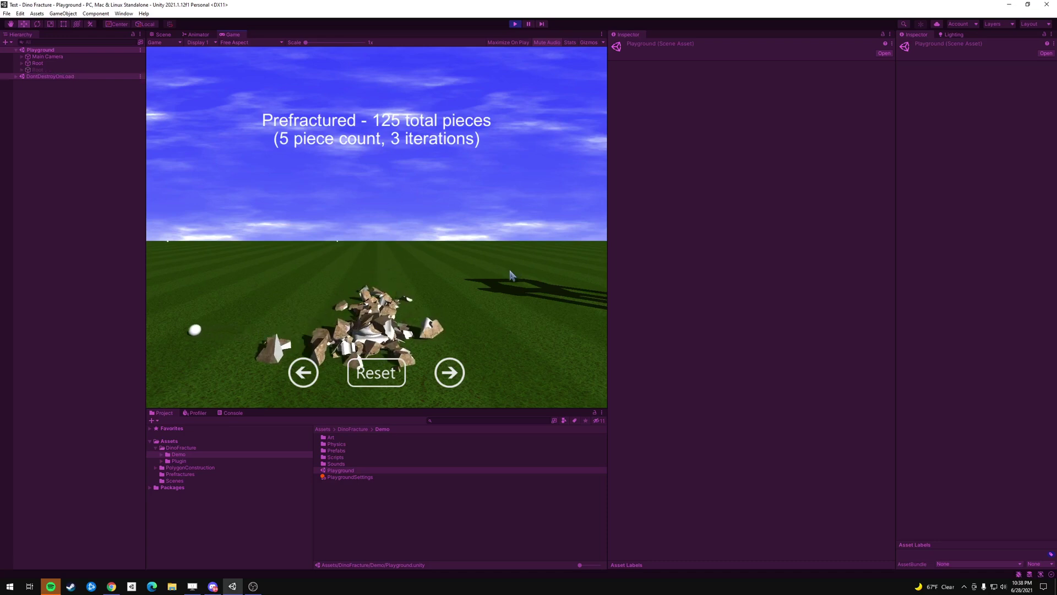
{"action": "left_click", "coordinate": [454, 382]}
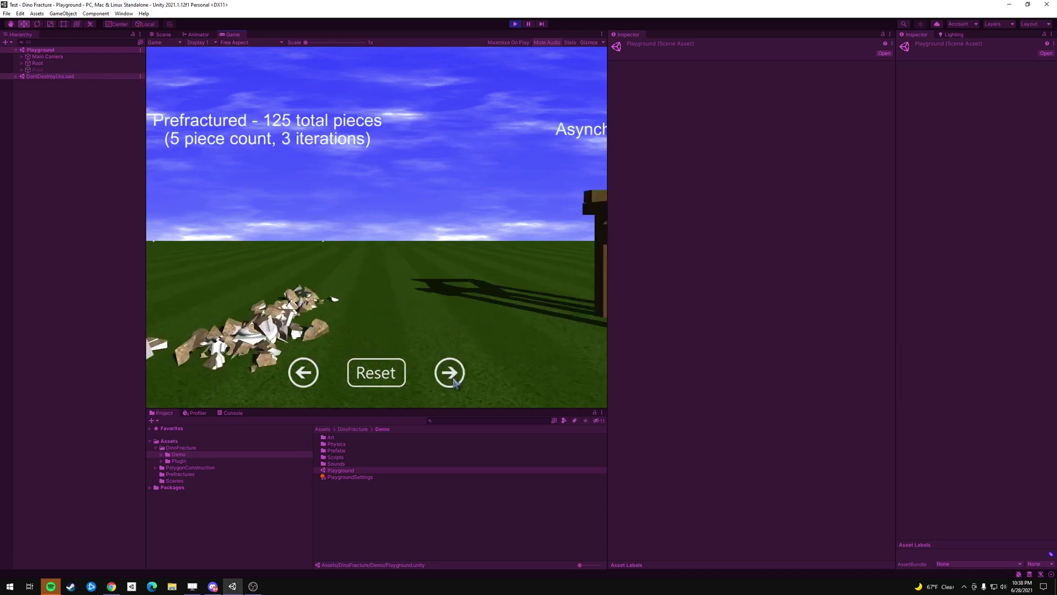
{"action": "left_click", "coordinate": [413, 306]}
{"action": "left_click", "coordinate": [310, 267]}
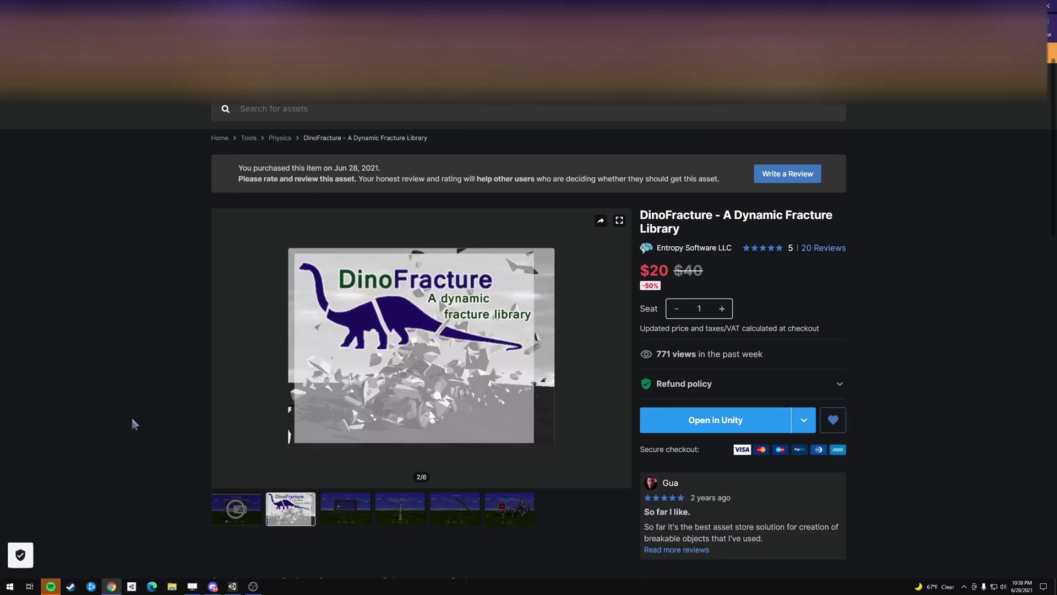
Step: Scroll the DinoFracture Asset Store page to review its overview and license info
{"action": "scroll", "coordinate": [134, 424], "scroll_direction": "down", "scroll_amount": 1}
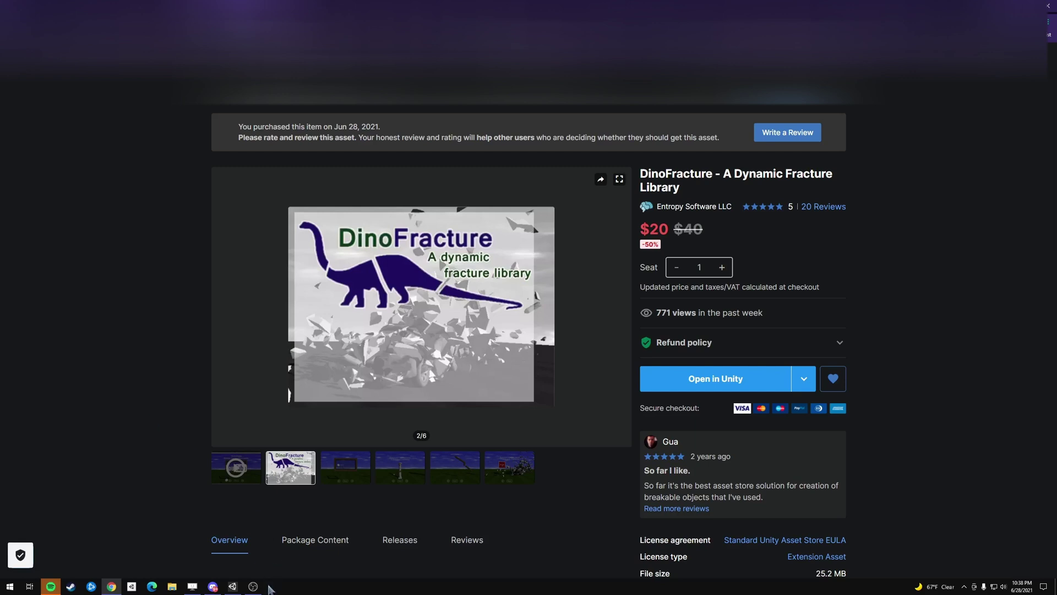
{"action": "mouse_move", "coordinate": [261, 589]}
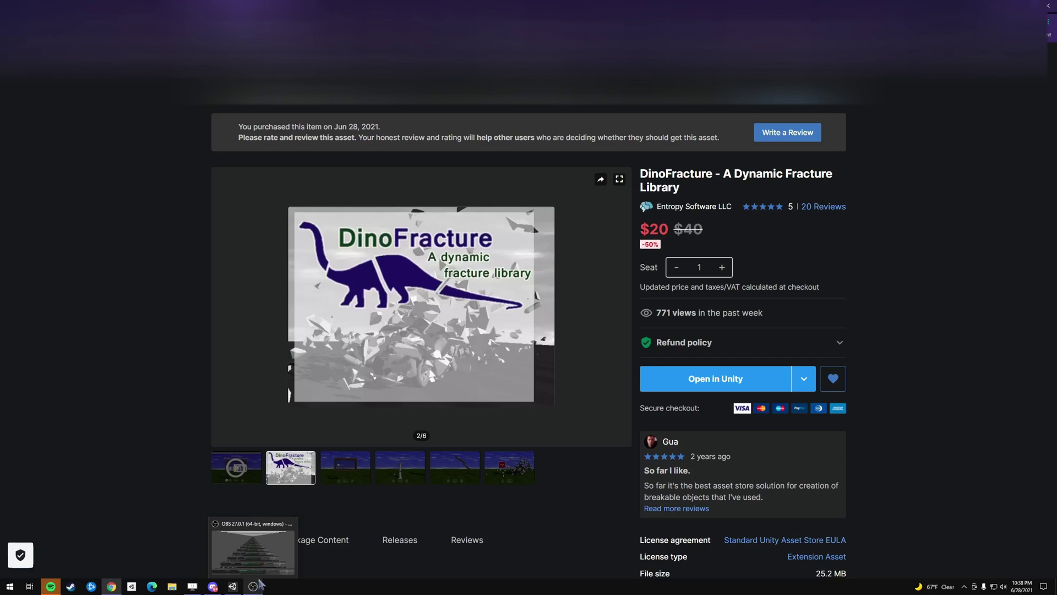
Step: Return to Unity, stop the running demo, and open SampleScene from Assets/Scenes
{"action": "left_click", "coordinate": [232, 586]}
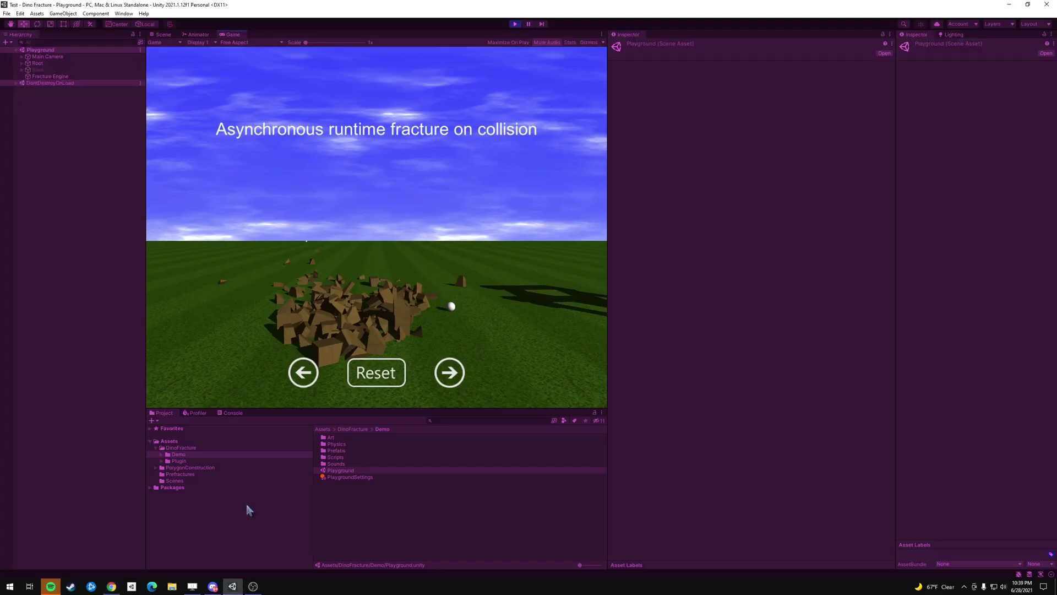
{"action": "left_click", "coordinate": [515, 24]}
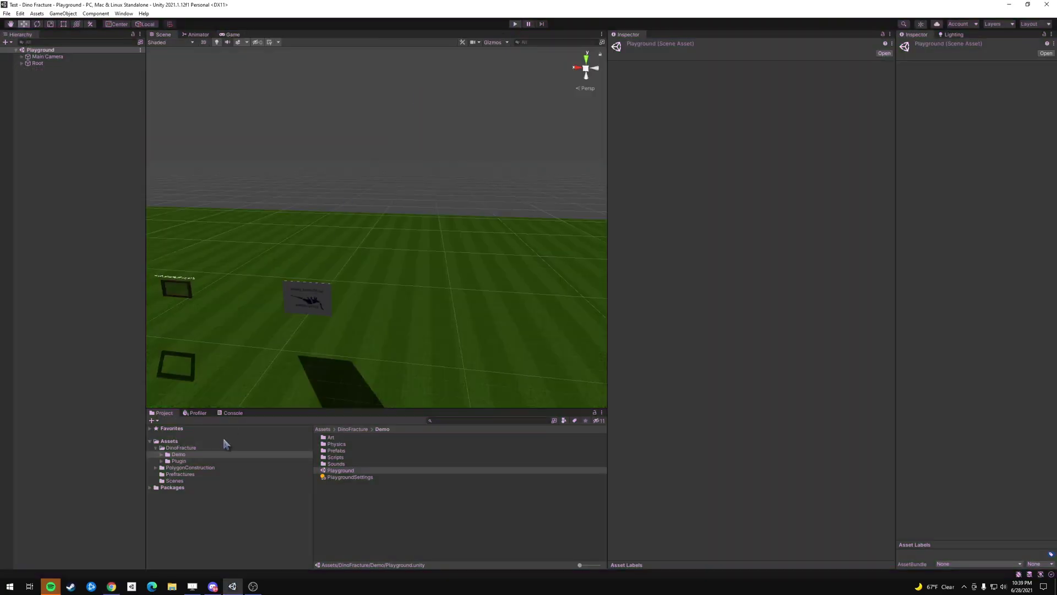
{"action": "left_click", "coordinate": [199, 482]}
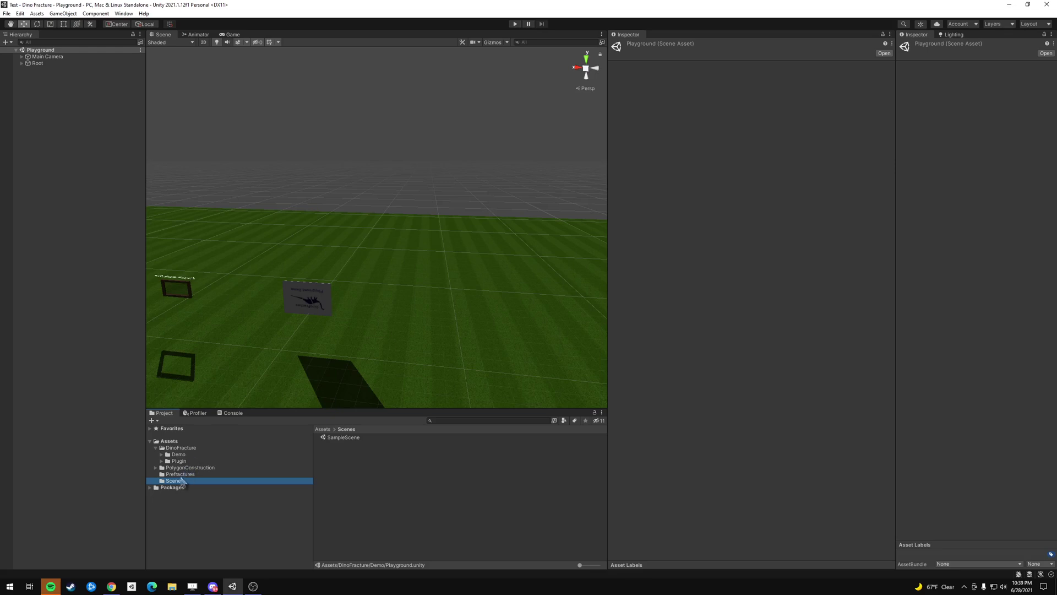
{"action": "double_click", "coordinate": [330, 438]}
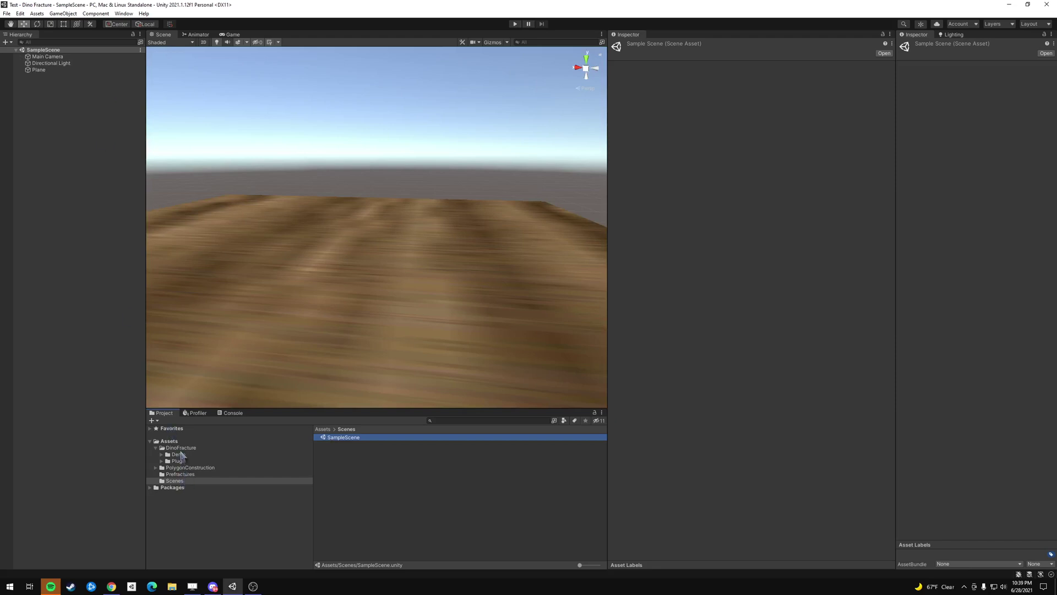
Step: Create an empty GameObject in the Hierarchy named FractureParent
{"action": "right_click", "coordinate": [59, 117]}
{"action": "left_click", "coordinate": [105, 215]}
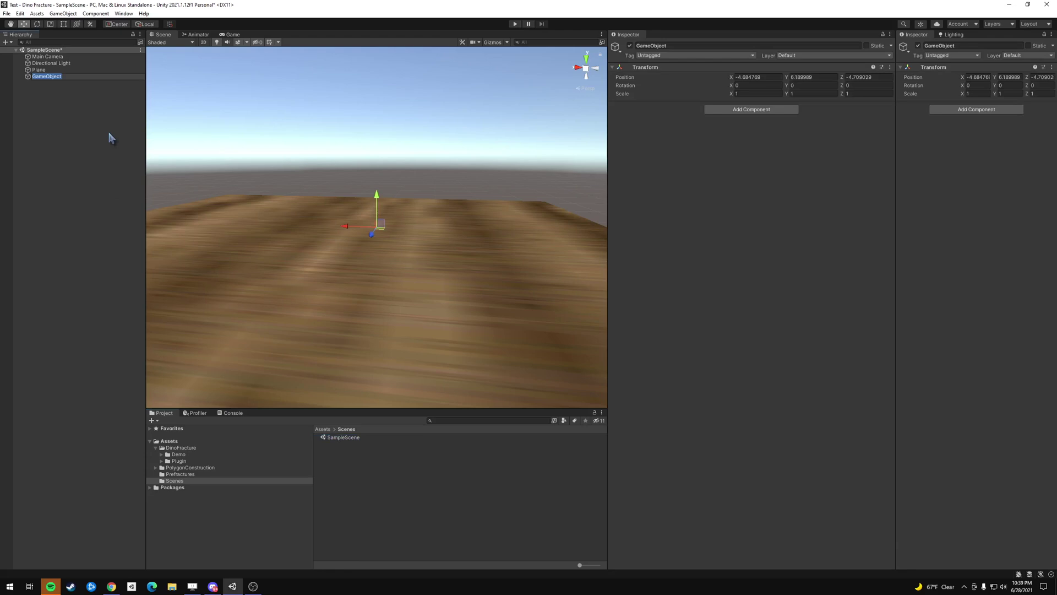
{"action": "type", "text": "FractureParent"}
{"action": "key", "text": "Return"}
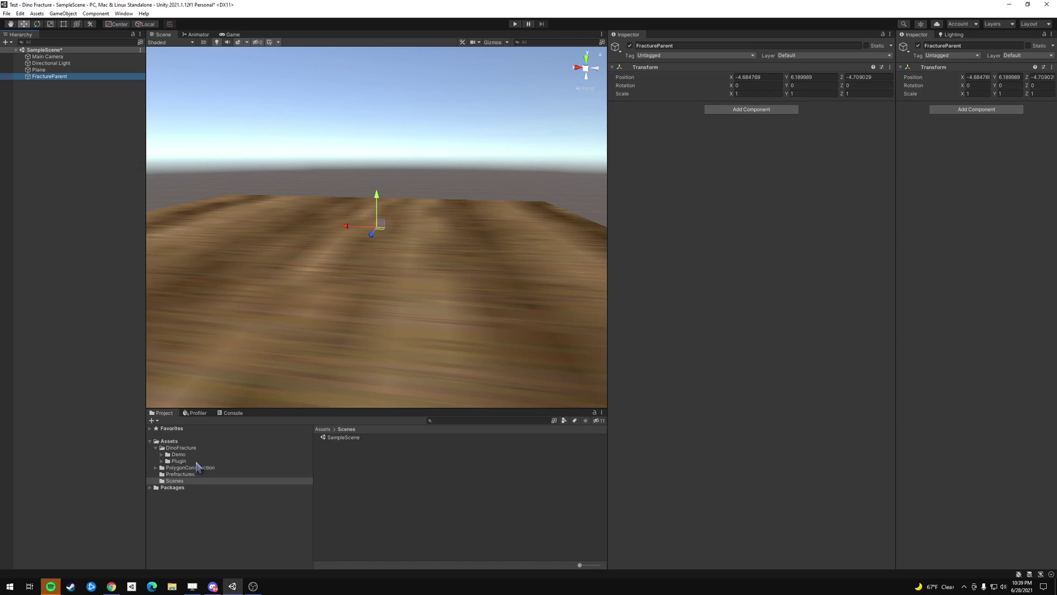
Step: Add a Fracture Engine component to FractureParent
{"action": "left_click", "coordinate": [741, 109]}
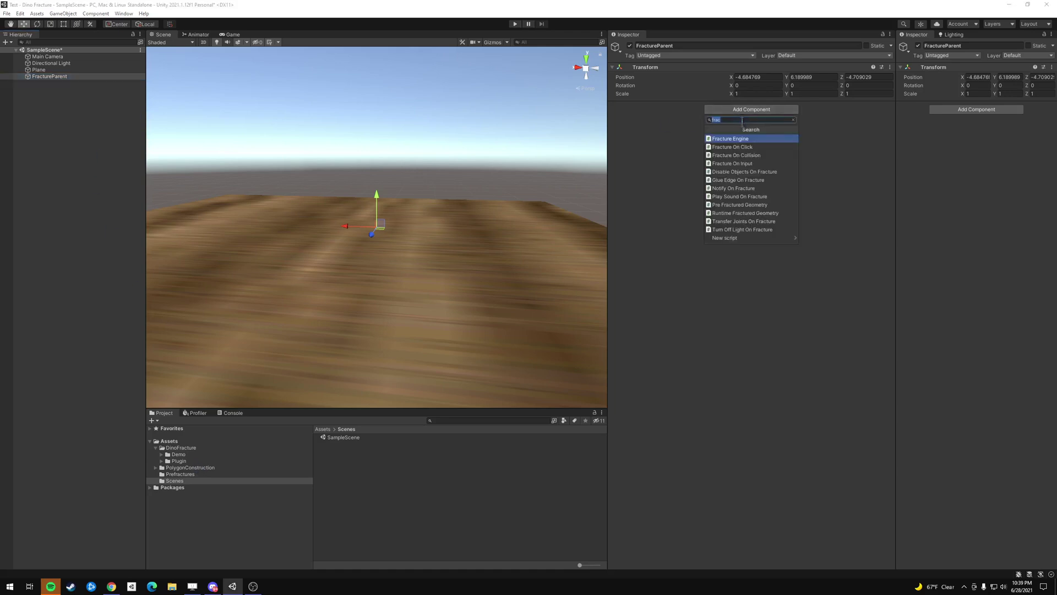
{"action": "left_click", "coordinate": [749, 138]}
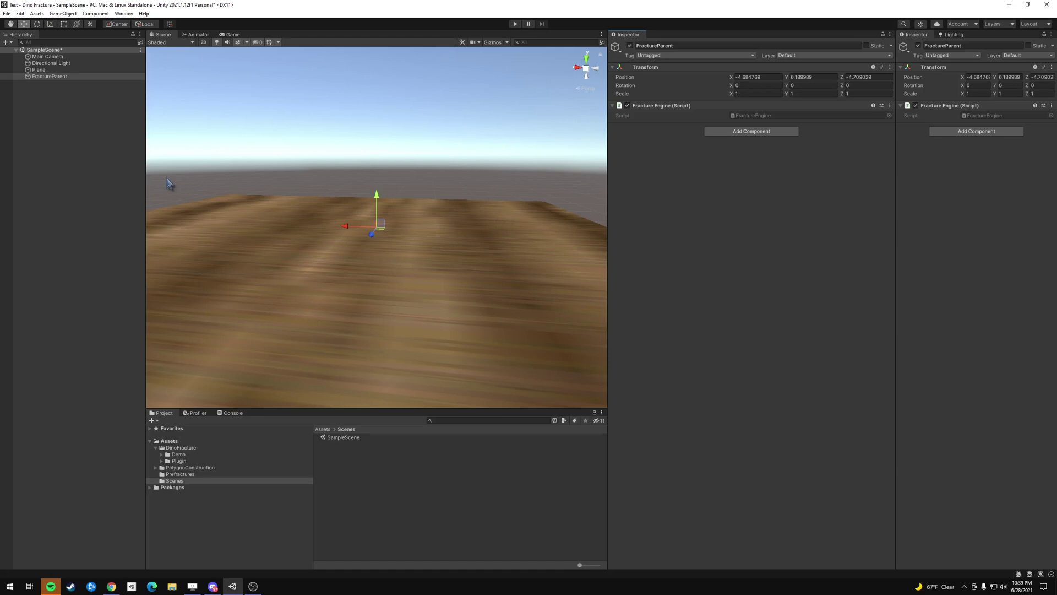
{"action": "left_click", "coordinate": [201, 468]}
Step: From PolygonConstruction/Prefabs/Buildings, place the SM_Bld_Concrete_Pillar_03 prefab in the scene
{"action": "double_click", "coordinate": [337, 451]}
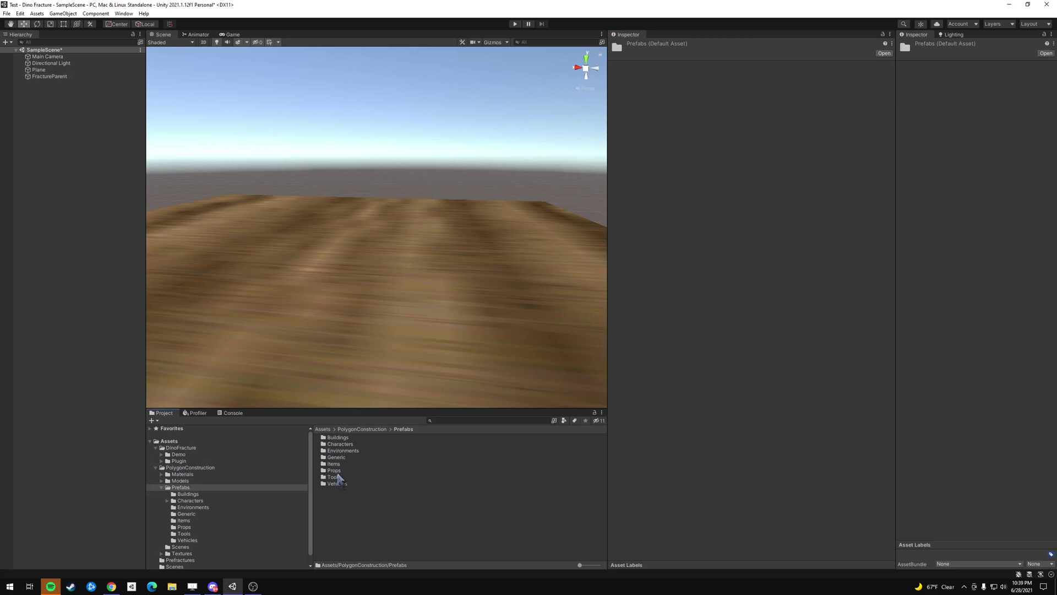
{"action": "double_click", "coordinate": [338, 437]}
{"action": "scroll", "coordinate": [368, 467], "scroll_direction": "down", "scroll_amount": 2}
{"action": "left_click", "coordinate": [359, 465]}
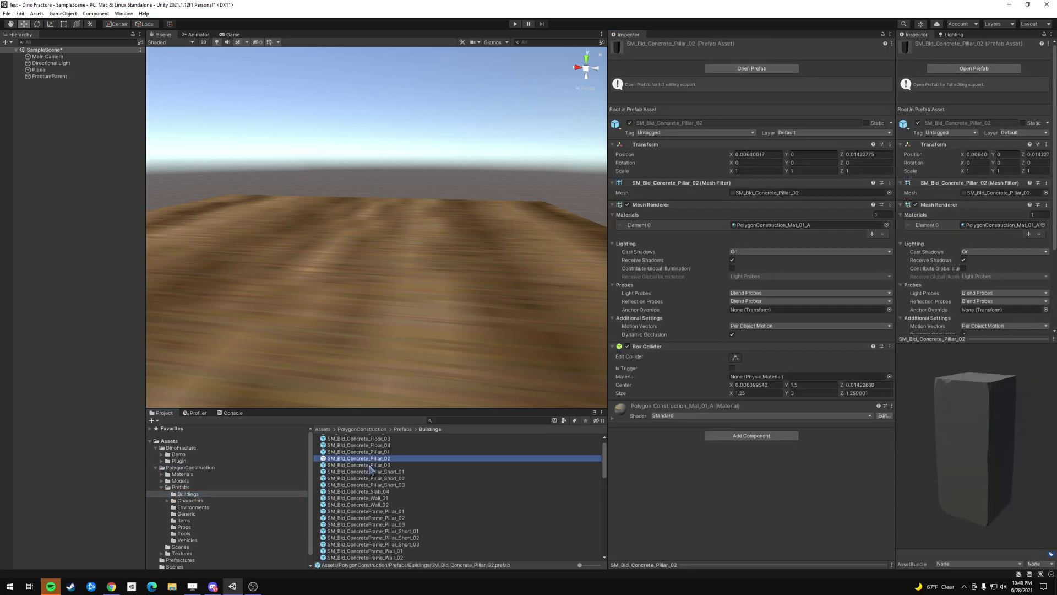
{"action": "left_click", "coordinate": [359, 458]}
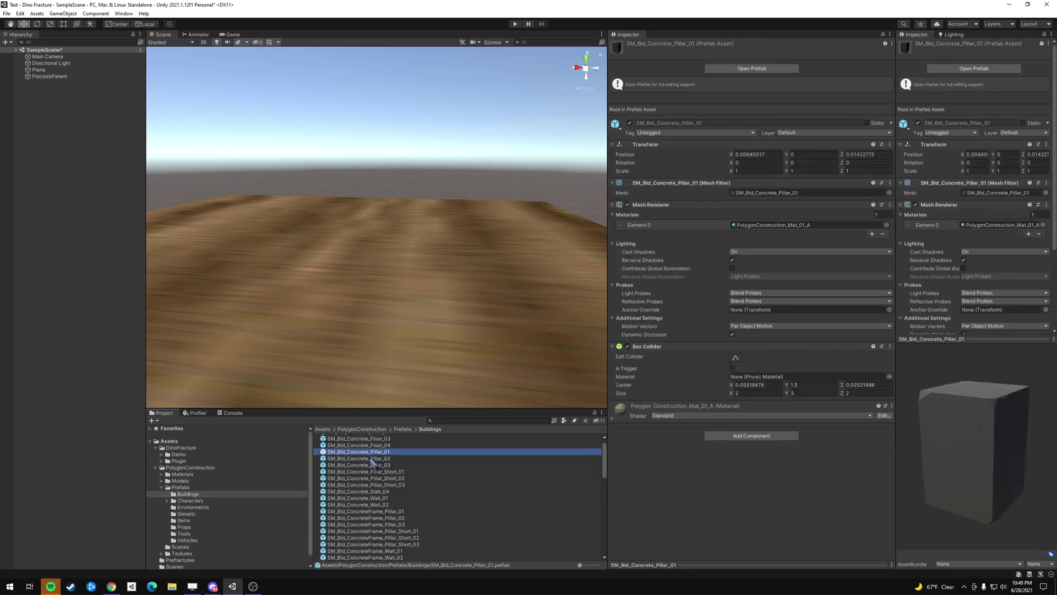
{"action": "double_click", "coordinate": [359, 458]}
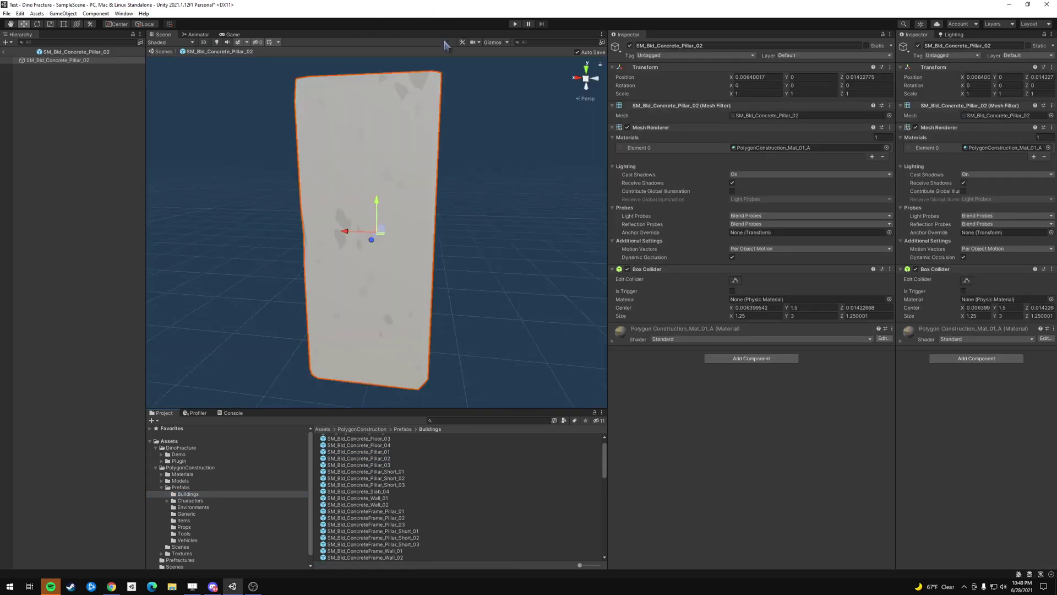
{"action": "left_click", "coordinate": [4, 52]}
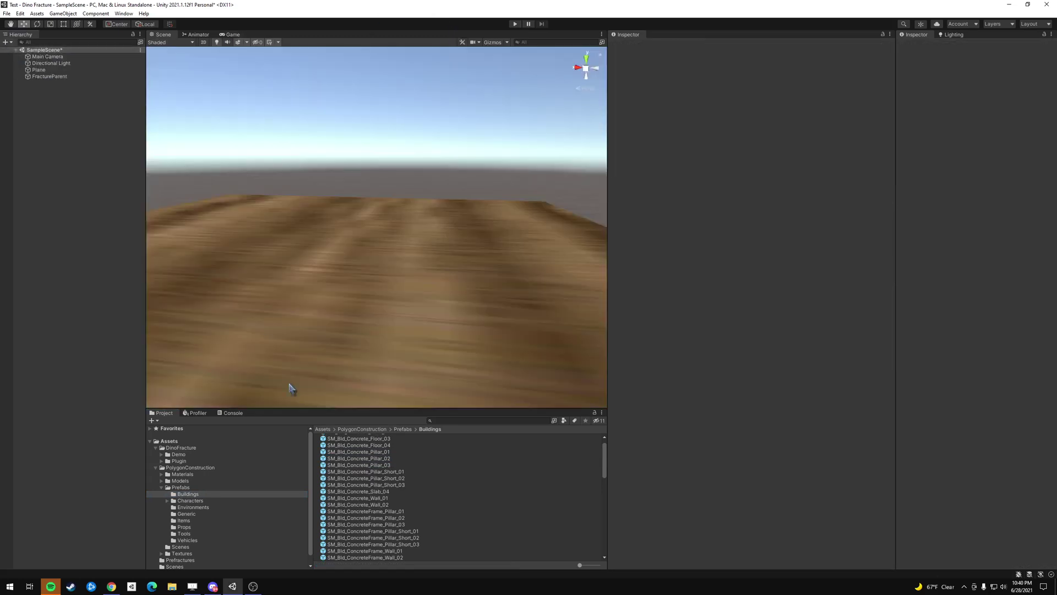
{"action": "left_click_drag", "start_coordinate": [373, 454], "coordinate": [290, 281]}
{"action": "scroll", "coordinate": [380, 473], "scroll_direction": "up", "scroll_amount": 1}
{"action": "key", "text": "ctrl+z"}
{"action": "left_click_drag", "start_coordinate": [358, 472], "coordinate": [287, 286]}
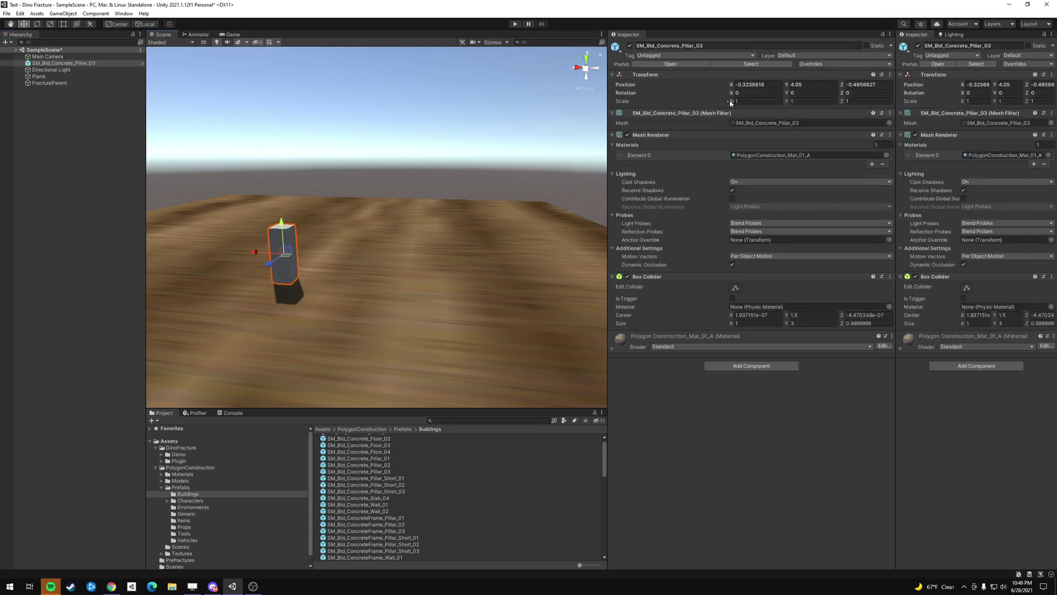
Step: Set the pillar's Transform Scale to 3, 3, 3
{"action": "left_click", "coordinate": [759, 100]}
{"action": "type", "text": "0"}
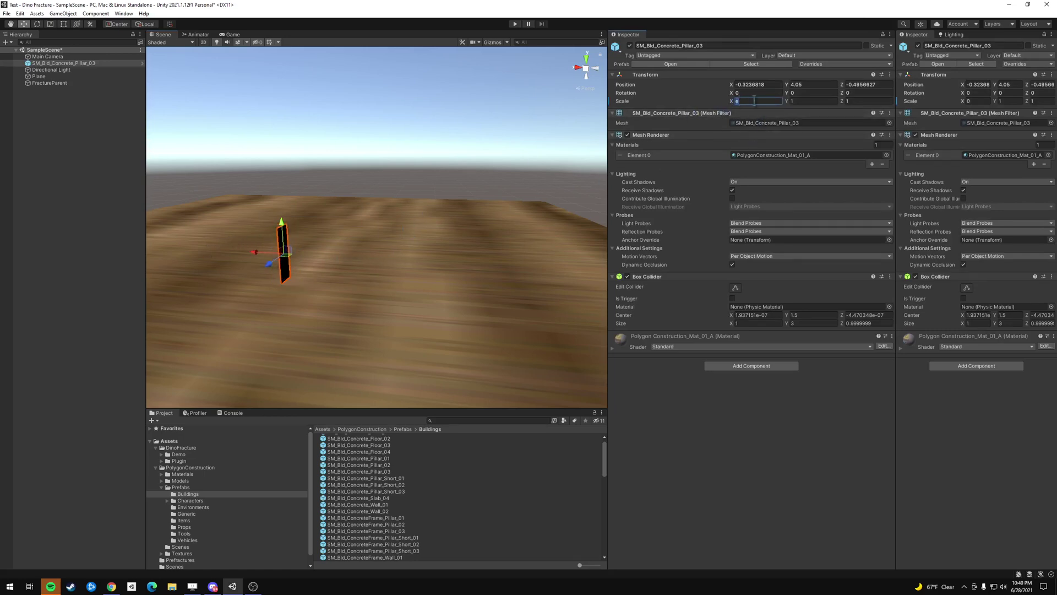
{"action": "type", "text": "3"}
{"action": "left_click", "coordinate": [801, 102]}
{"action": "type", "text": "3"}
{"action": "key", "text": "Tab"}
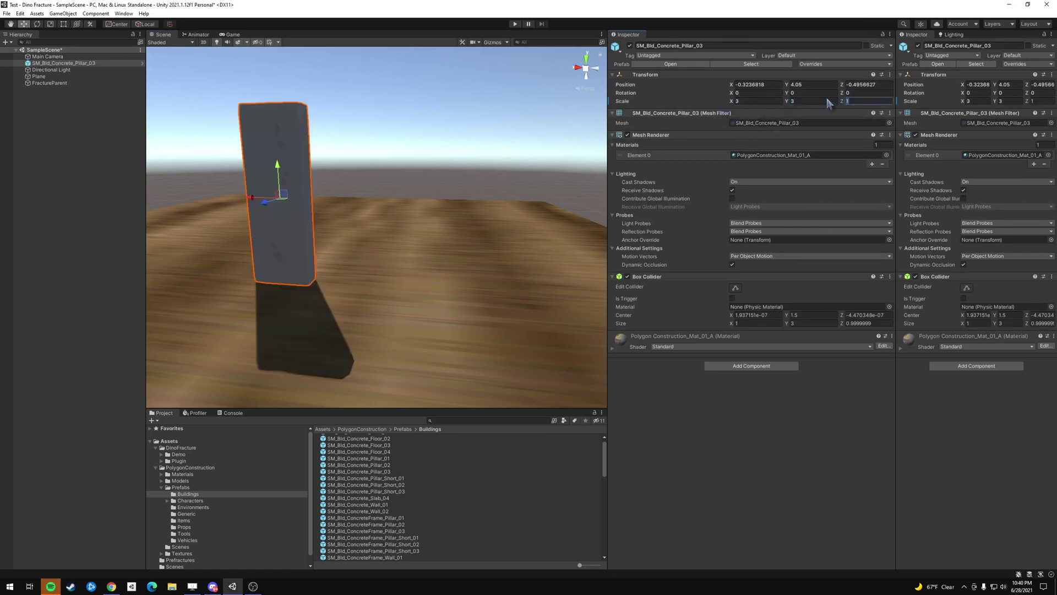
{"action": "type", "text": "3"}
{"action": "key", "text": "Return"}
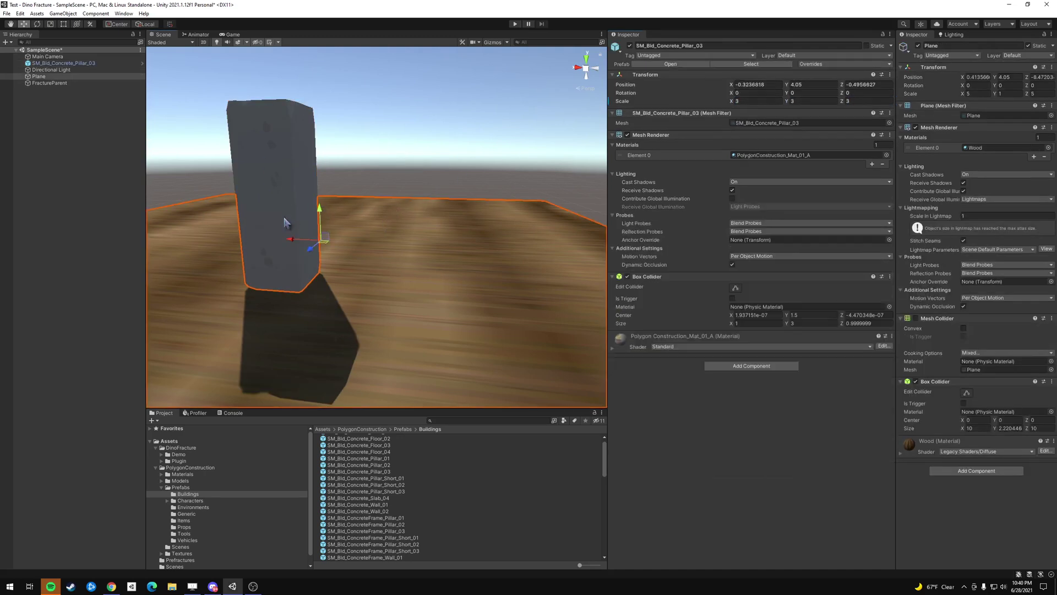
{"action": "mouse_move", "coordinate": [435, 335]}
{"action": "left_mouse_down", "text": "alt"}
{"action": "mouse_move", "coordinate": [450, 307]}
{"action": "mouse_move", "coordinate": [447, 320]}
{"action": "left_mouse_up", "text": "alt"}
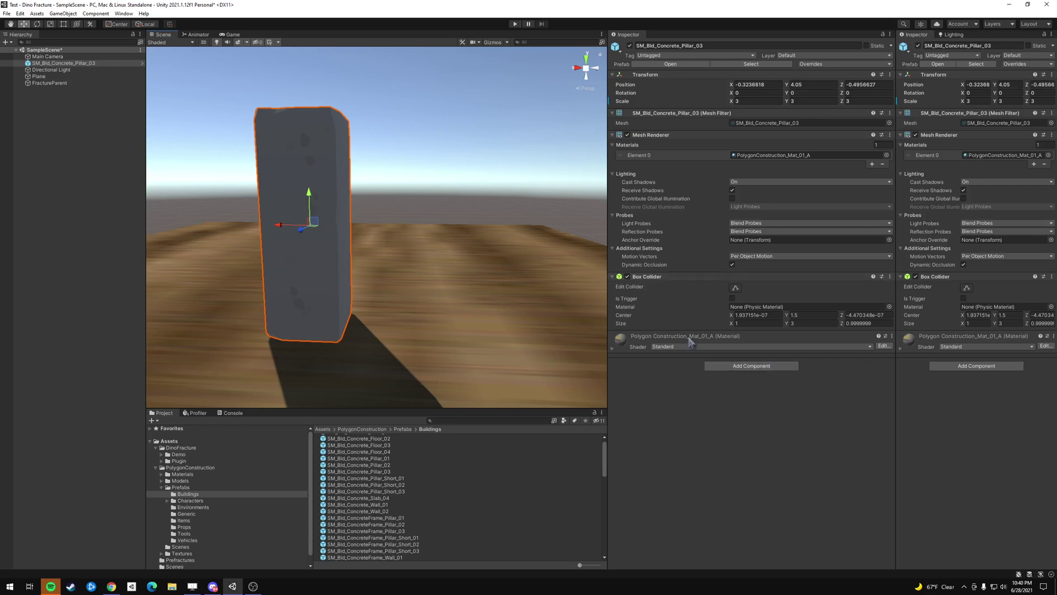
Step: Collapse the Mesh Renderer and Box Collider, then add a Runtime Fractured Geometry component to the pillar
{"action": "left_click", "coordinate": [615, 136]}
{"action": "left_click", "coordinate": [613, 144]}
{"action": "left_click", "coordinate": [740, 183]}
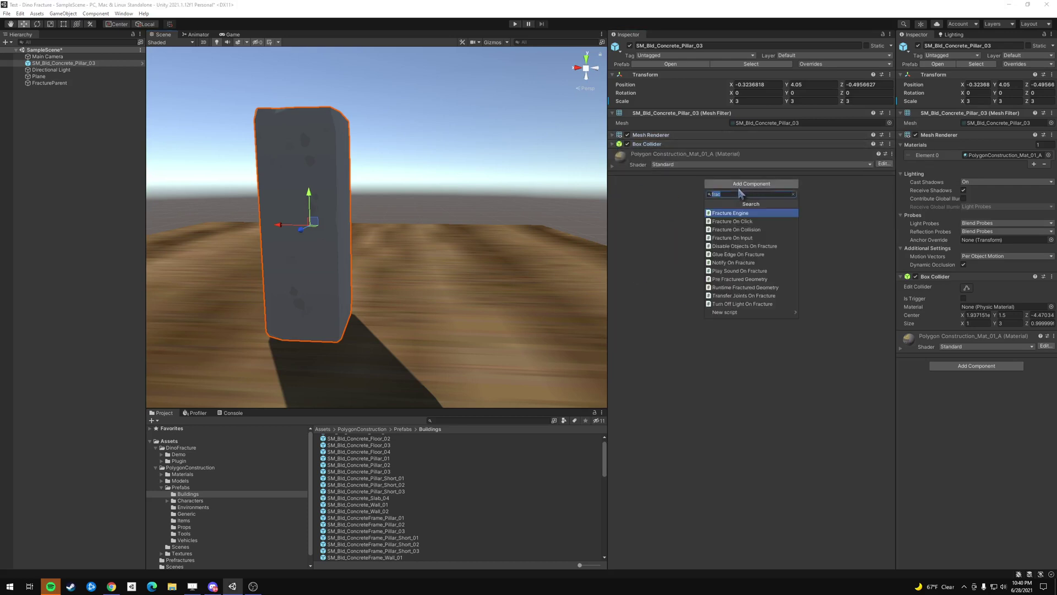
{"action": "left_click", "coordinate": [753, 292]}
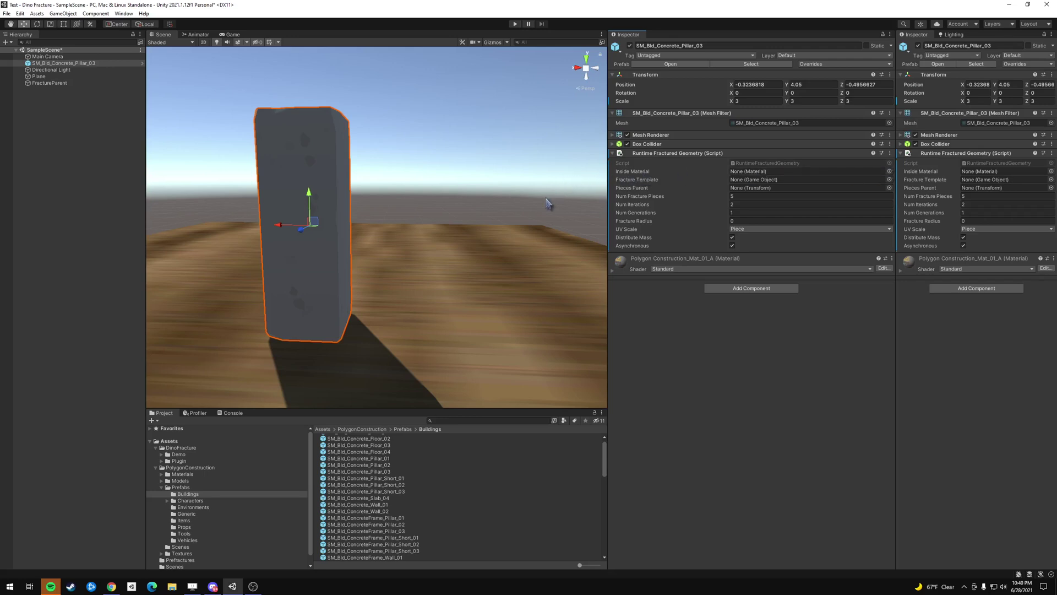
Step: Set inside material Stone2, fracture template StandardFracturePiece, and pieces parent FractureParent
{"action": "left_click", "coordinate": [889, 171]}
{"action": "scroll", "coordinate": [963, 256], "scroll_direction": "down", "scroll_amount": 3}
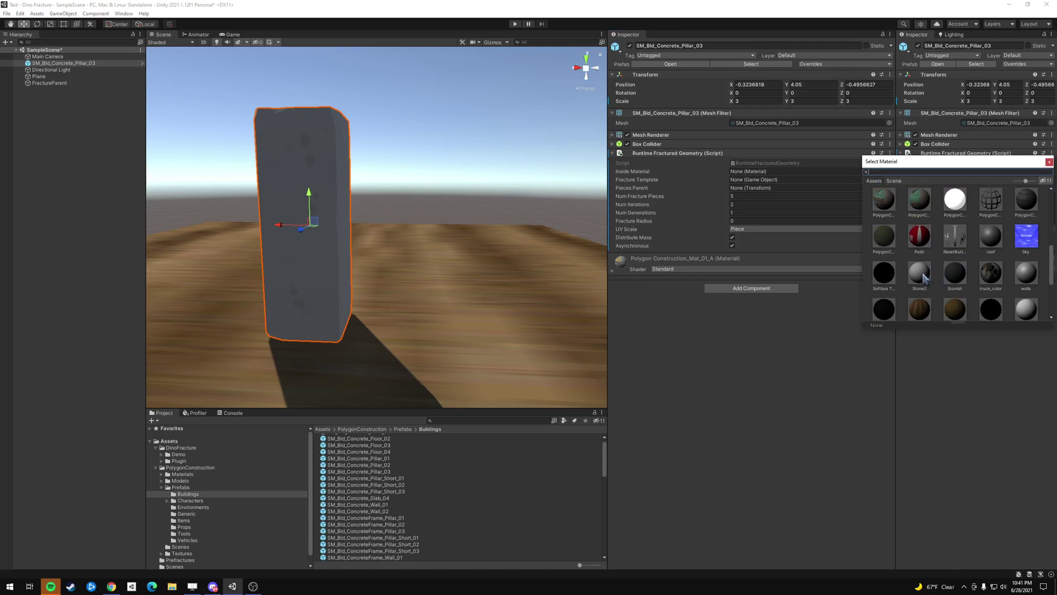
{"action": "double_click", "coordinate": [920, 278]}
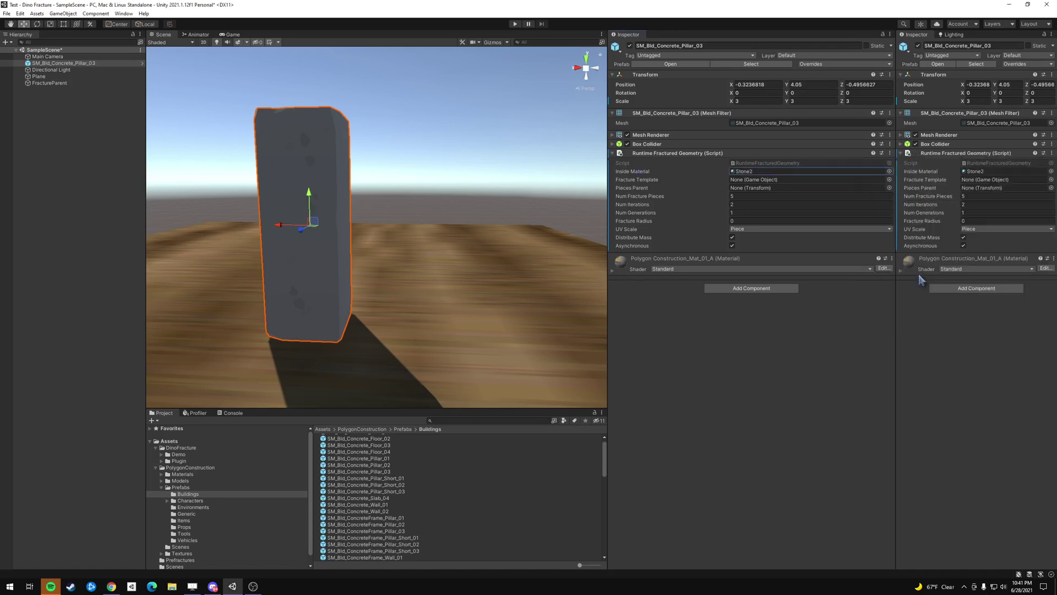
{"action": "left_click", "coordinate": [889, 180]}
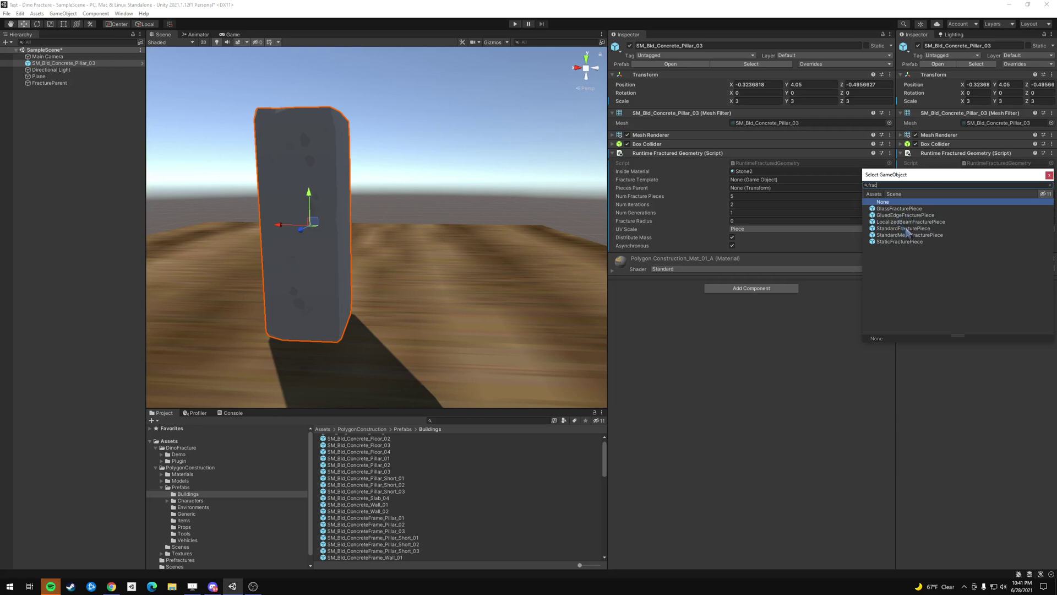
{"action": "double_click", "coordinate": [906, 227]}
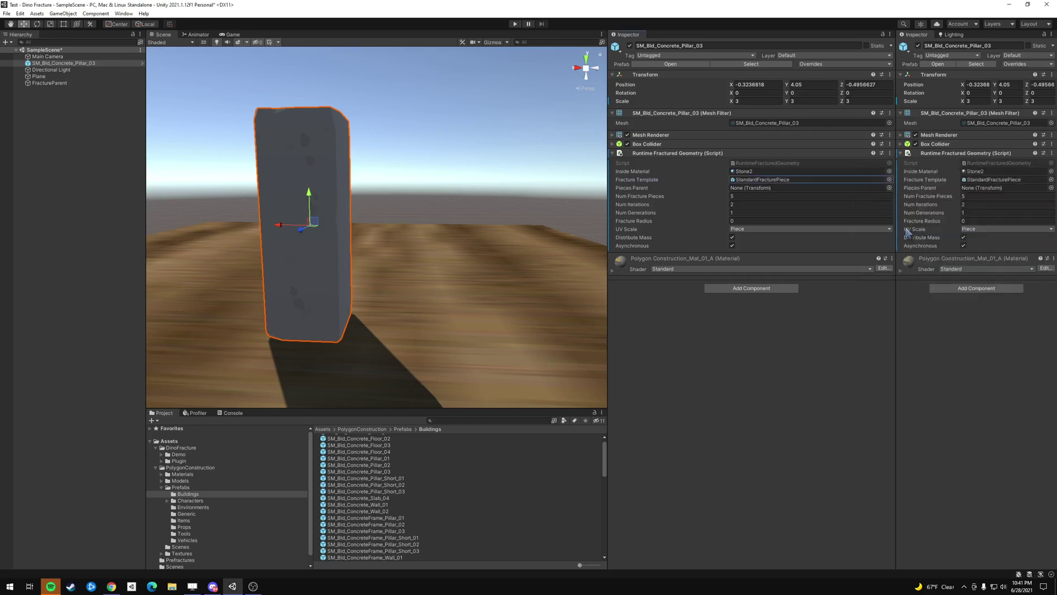
{"action": "left_click", "coordinate": [890, 188]}
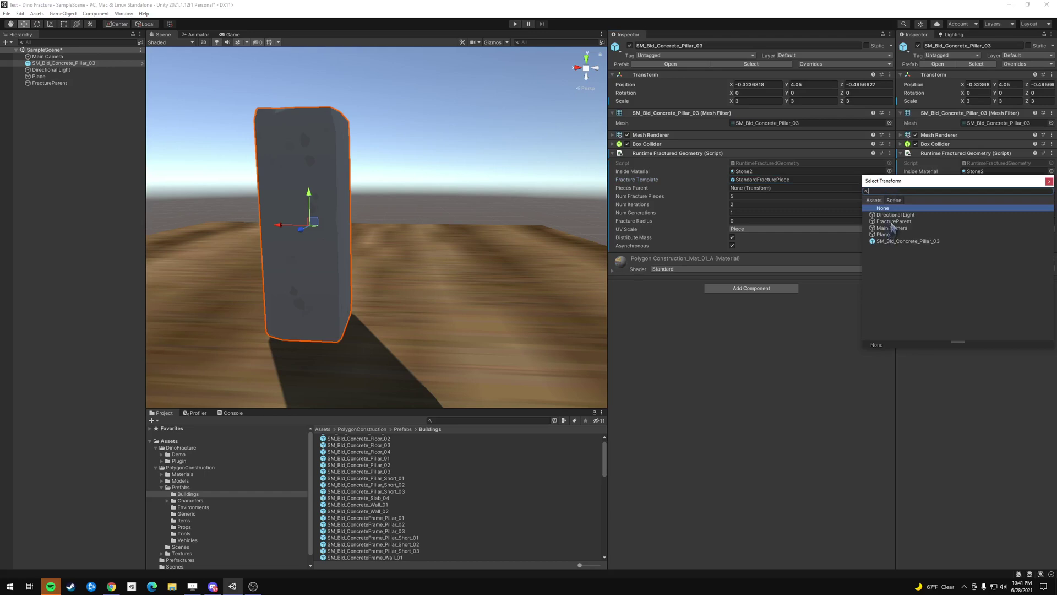
{"action": "double_click", "coordinate": [890, 222]}
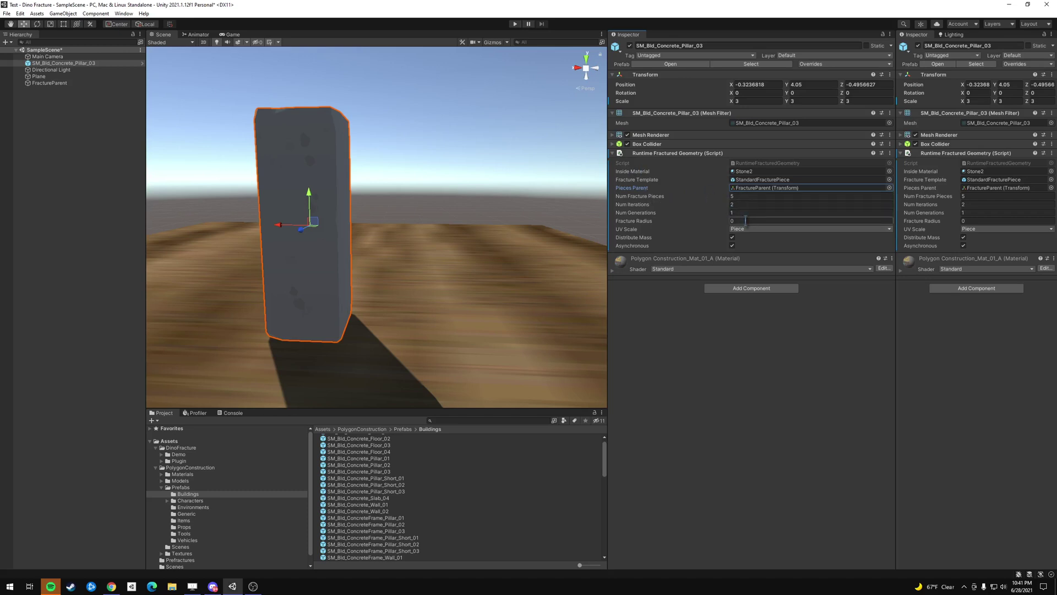
Step: Add a Rigidbody to the pillar with mass 250 and Continuous Dynamic collision detection
{"action": "left_click", "coordinate": [739, 289]}
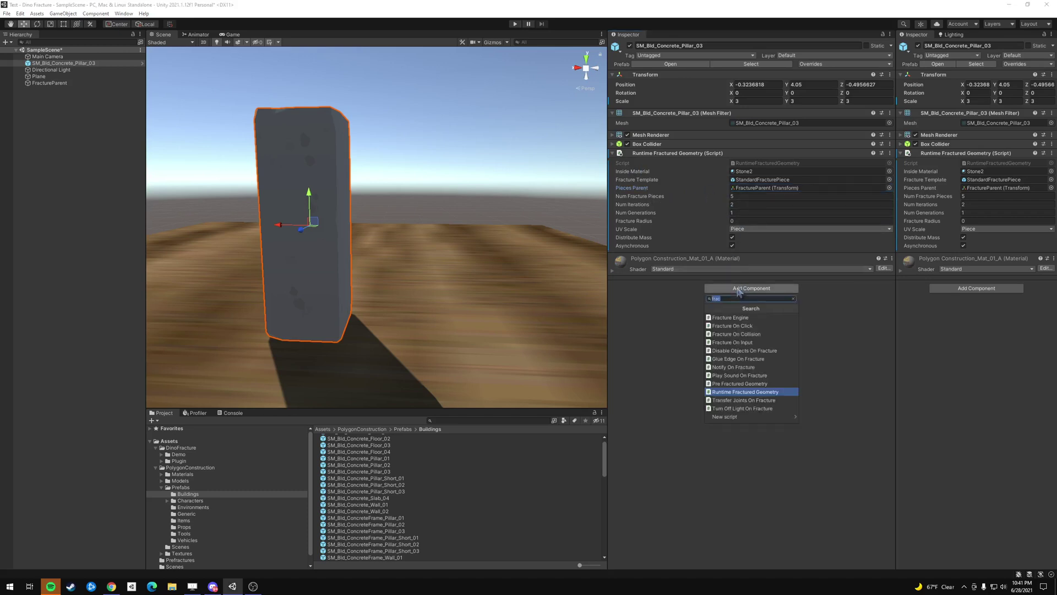
{"action": "type", "text": "rigid"}
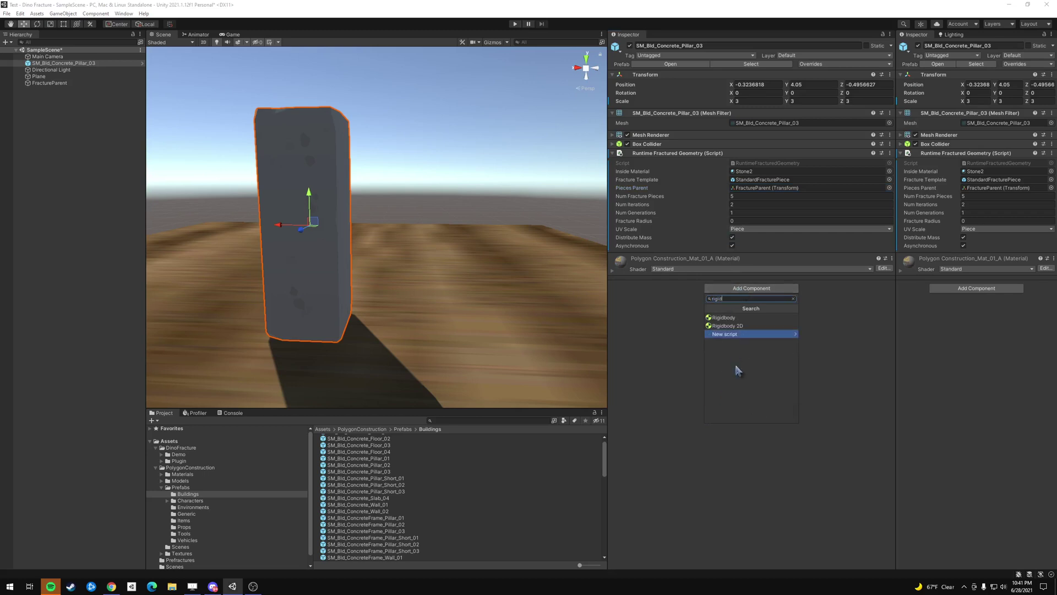
{"action": "key", "text": "Return"}
{"action": "left_click", "coordinate": [768, 270]}
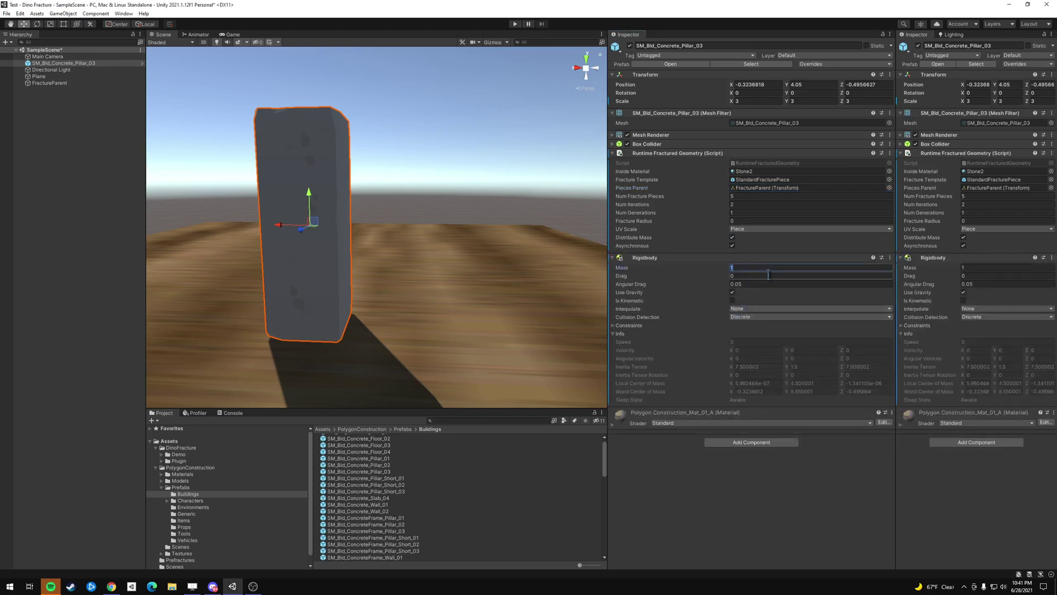
{"action": "type", "text": "250"}
{"action": "left_click", "coordinate": [773, 318]}
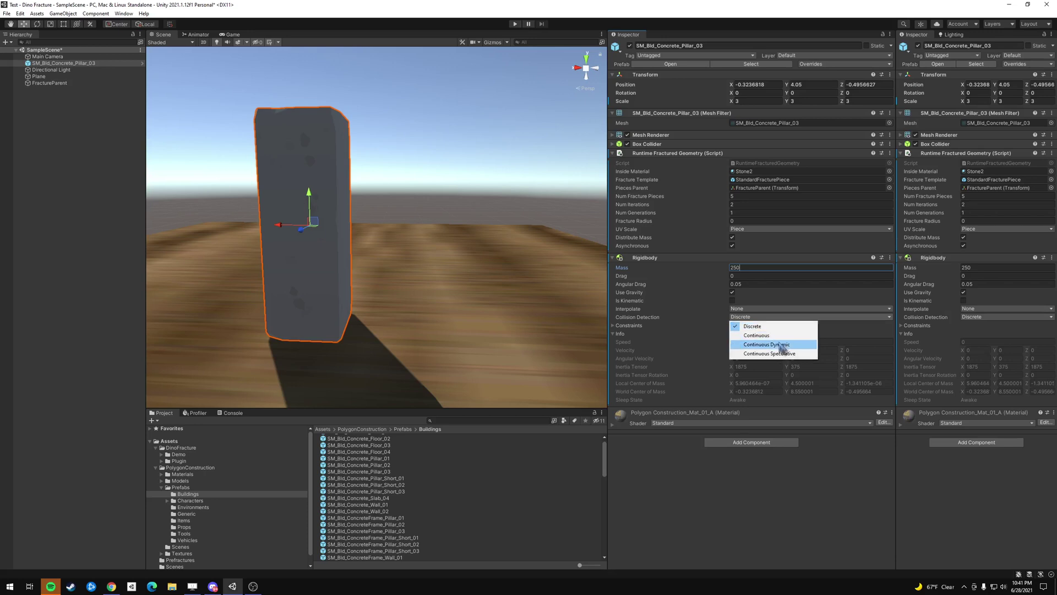
{"action": "left_click", "coordinate": [782, 345]}
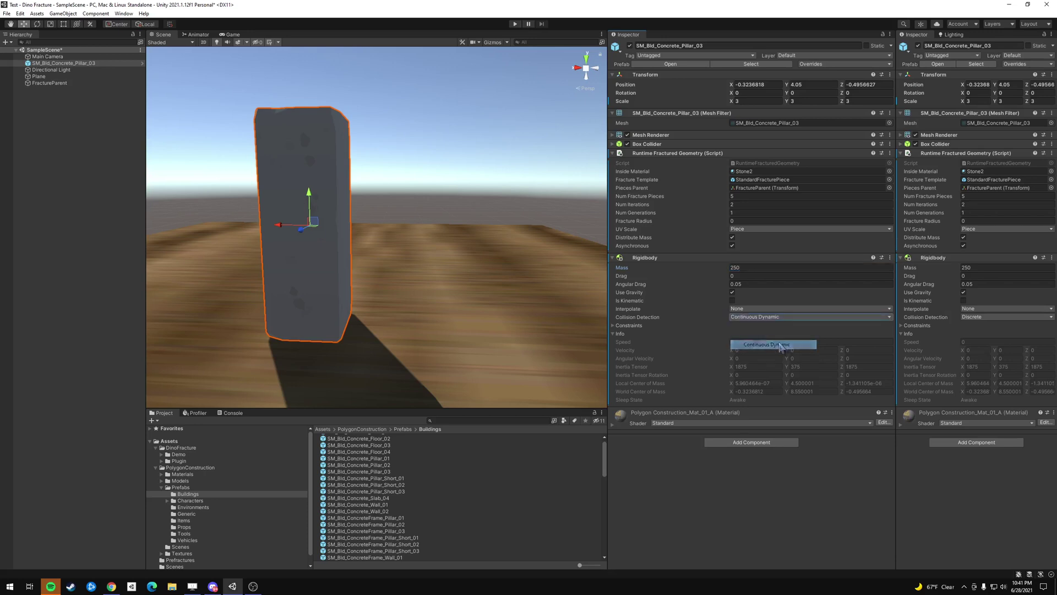
Step: Add a Fracture On Click component to the pillar and enter Play mode
{"action": "left_click", "coordinate": [749, 443]}
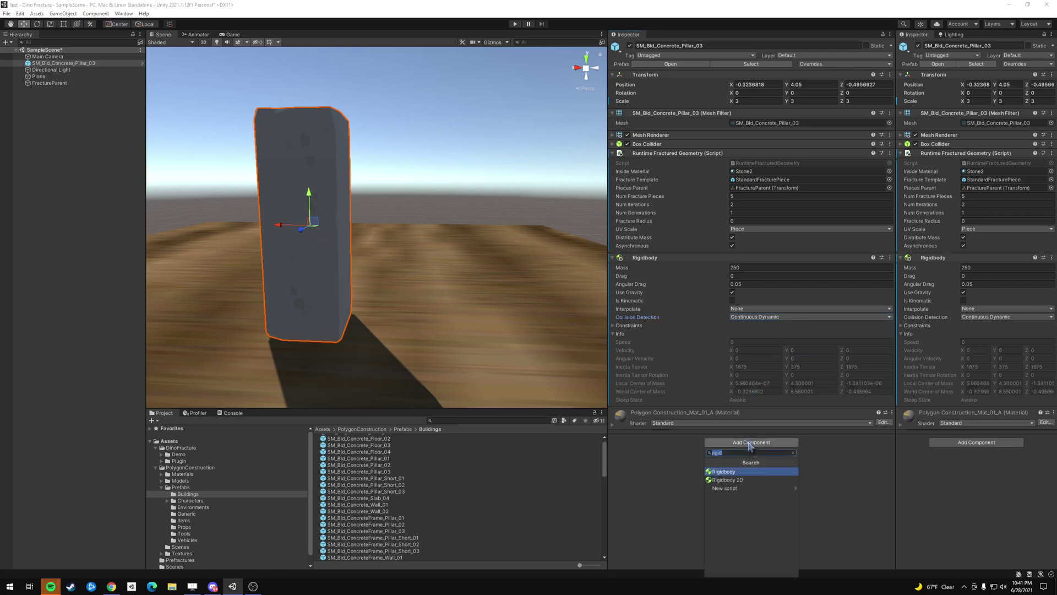
{"action": "type", "text": "frac"}
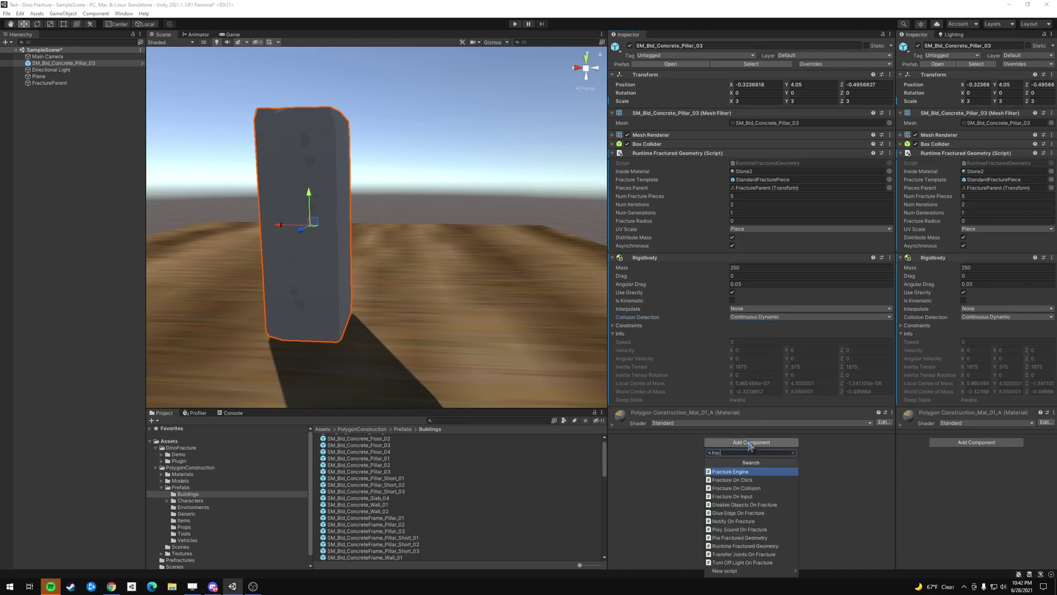
{"action": "left_click", "coordinate": [752, 481]}
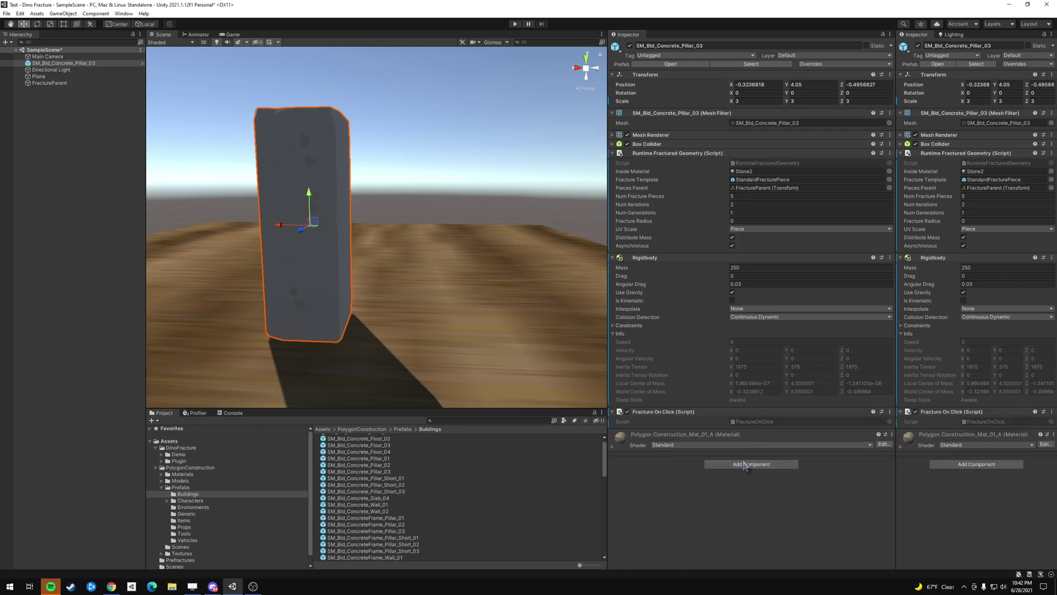
{"action": "left_click", "coordinate": [515, 24]}
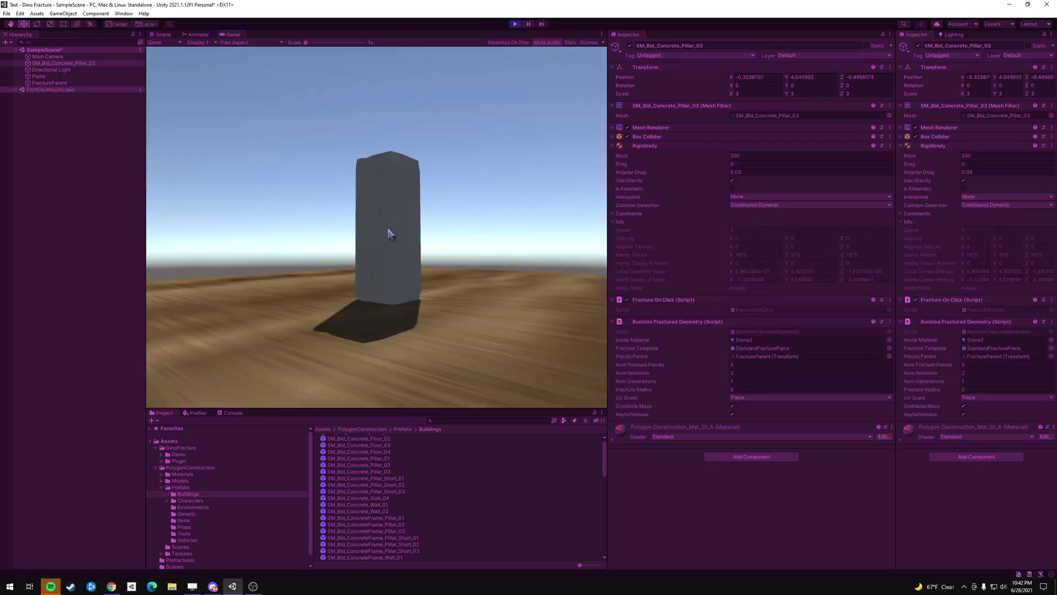
Step: Try breaking the pillar in the running game, read the mesh Read/Write errors in the Console, then stop play
{"action": "left_click", "coordinate": [389, 234]}
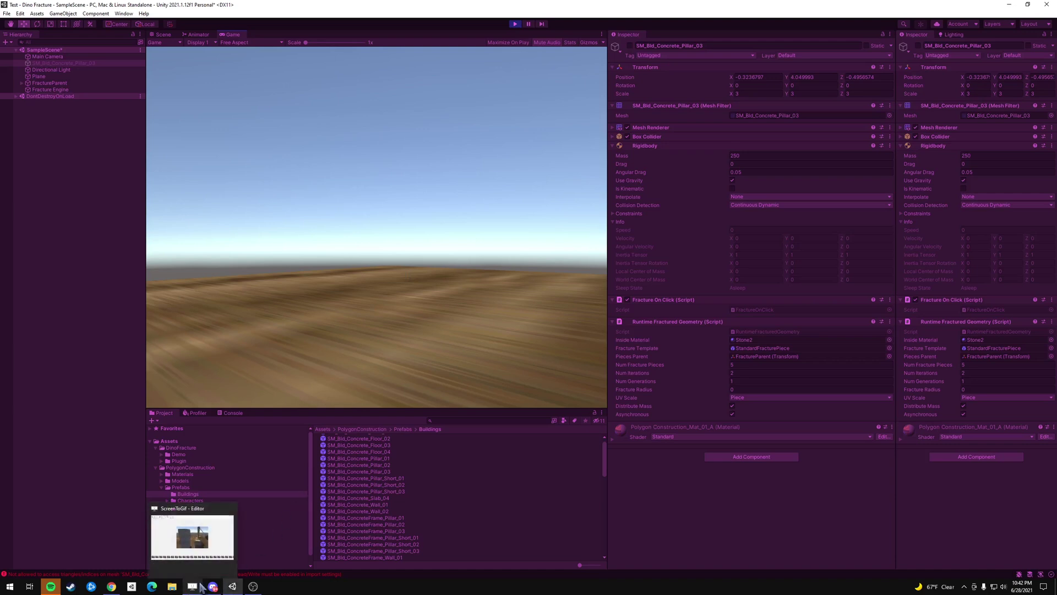
{"action": "left_click", "coordinate": [231, 412]}
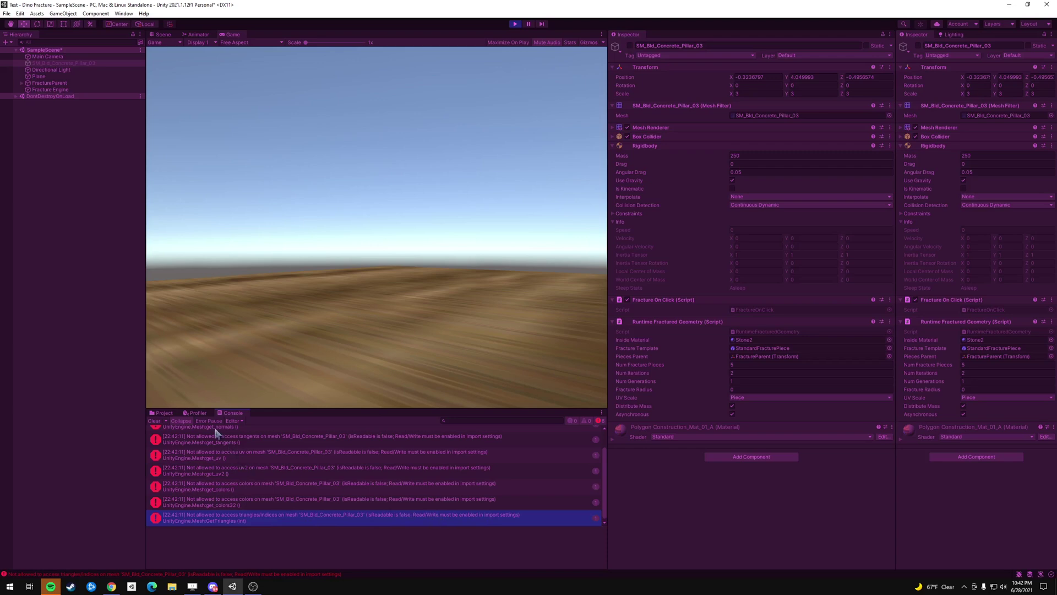
{"action": "left_click", "coordinate": [167, 414]}
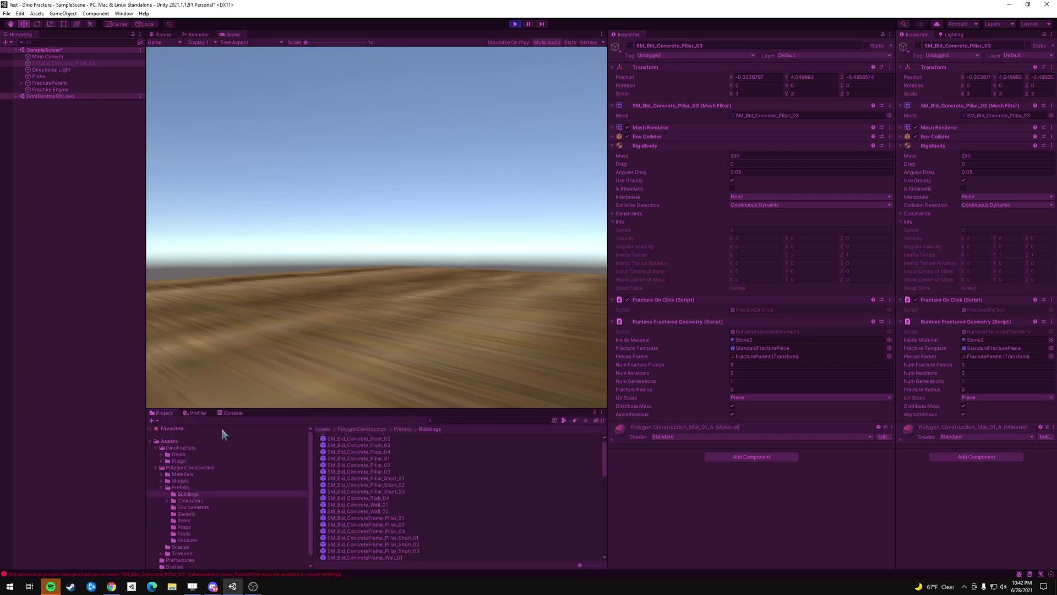
{"action": "left_click", "coordinate": [515, 25]}
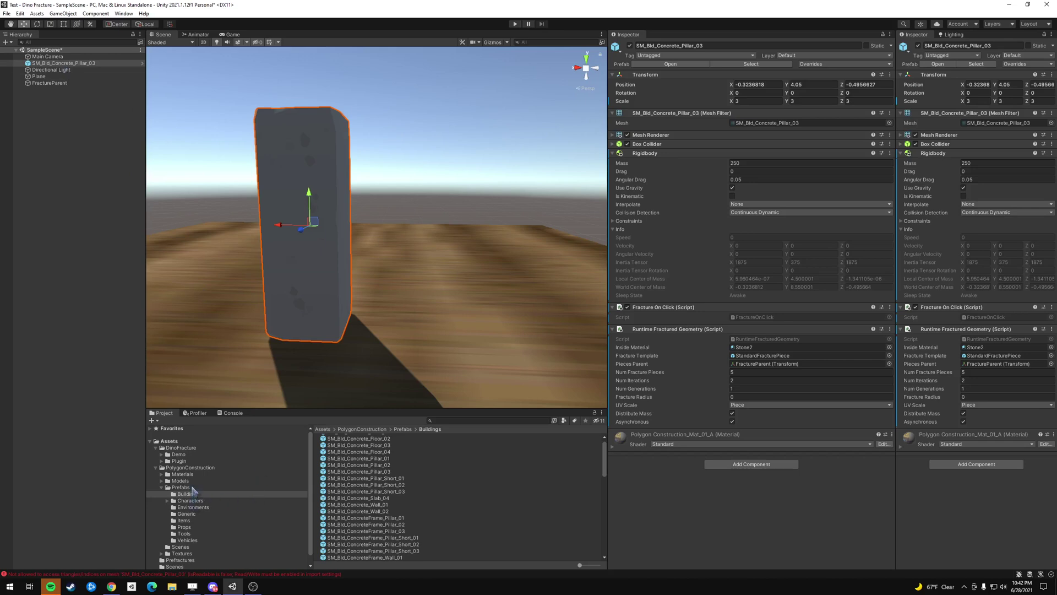
Step: Enable and apply Read/Write on the SM_Bld_Concrete_Pillar_03 model, then play the scene again
{"action": "left_click", "coordinate": [181, 481]}
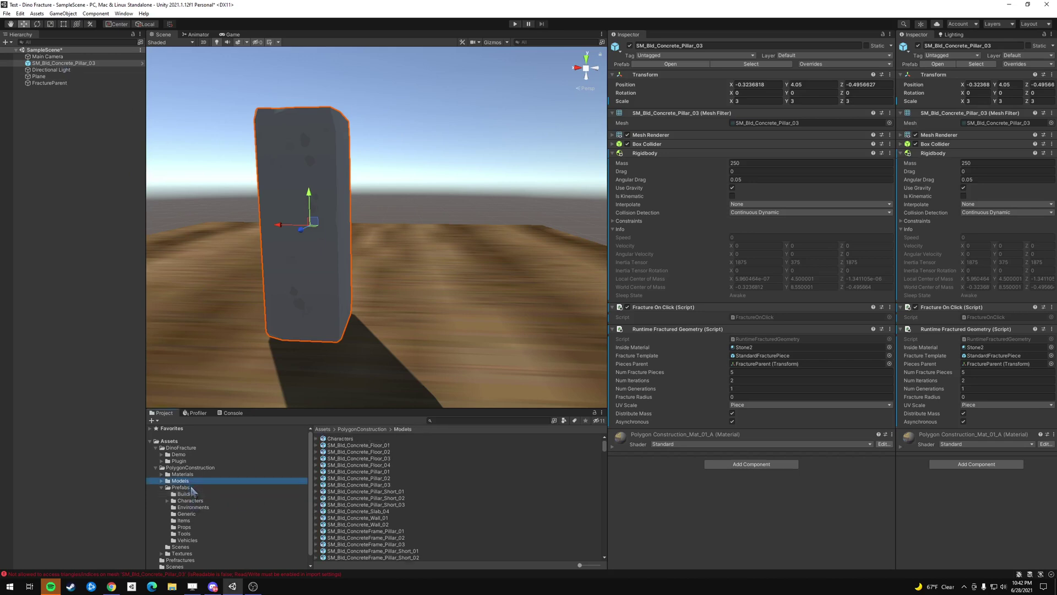
{"action": "scroll", "coordinate": [380, 501], "scroll_direction": "down", "scroll_amount": 10}
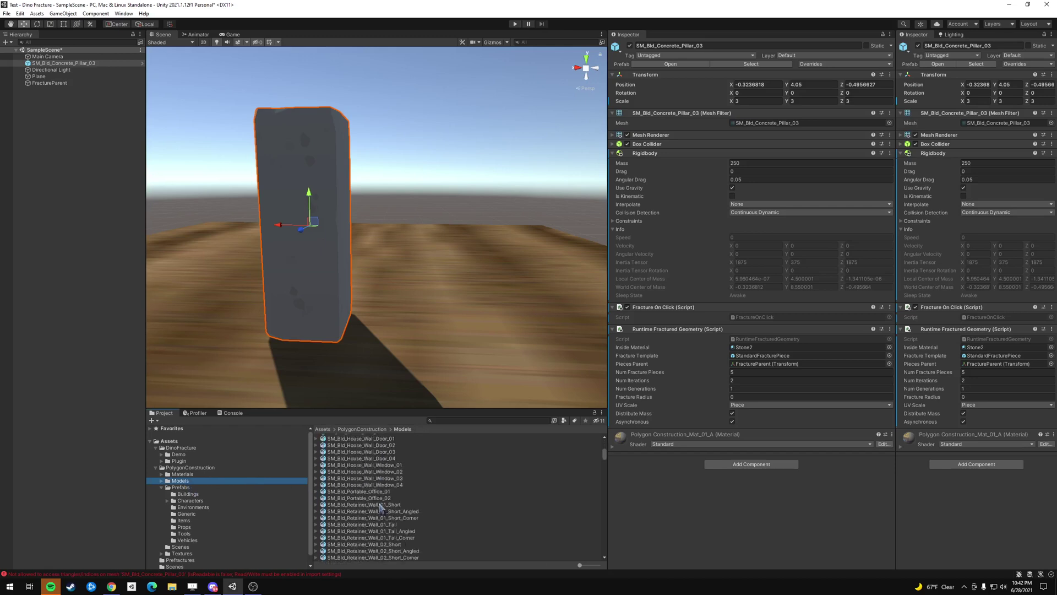
{"action": "scroll", "coordinate": [379, 504], "scroll_direction": "down", "scroll_amount": 3}
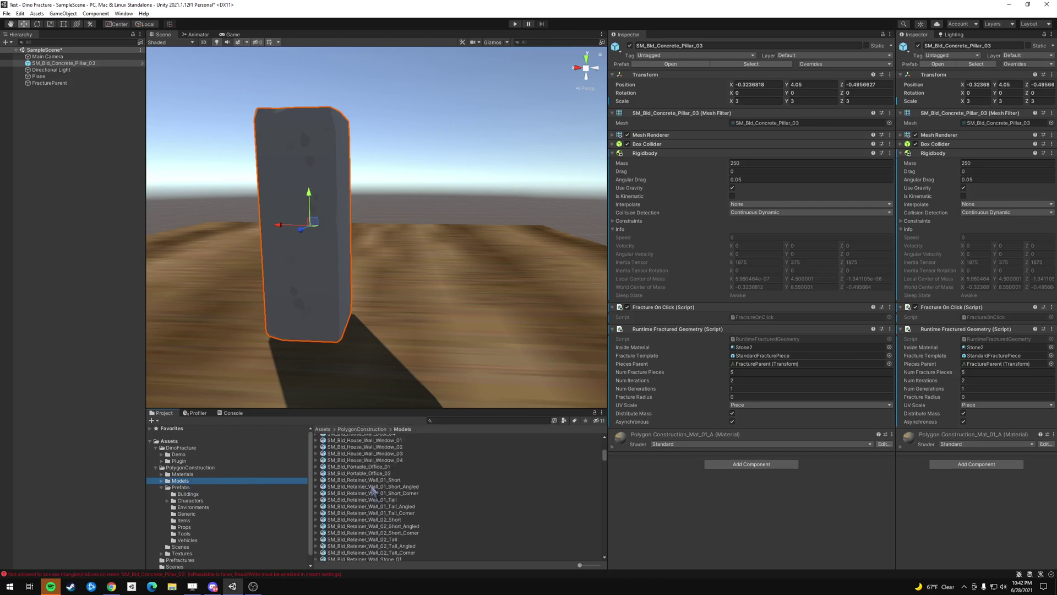
{"action": "scroll", "coordinate": [373, 490], "scroll_direction": "up", "scroll_amount": 10}
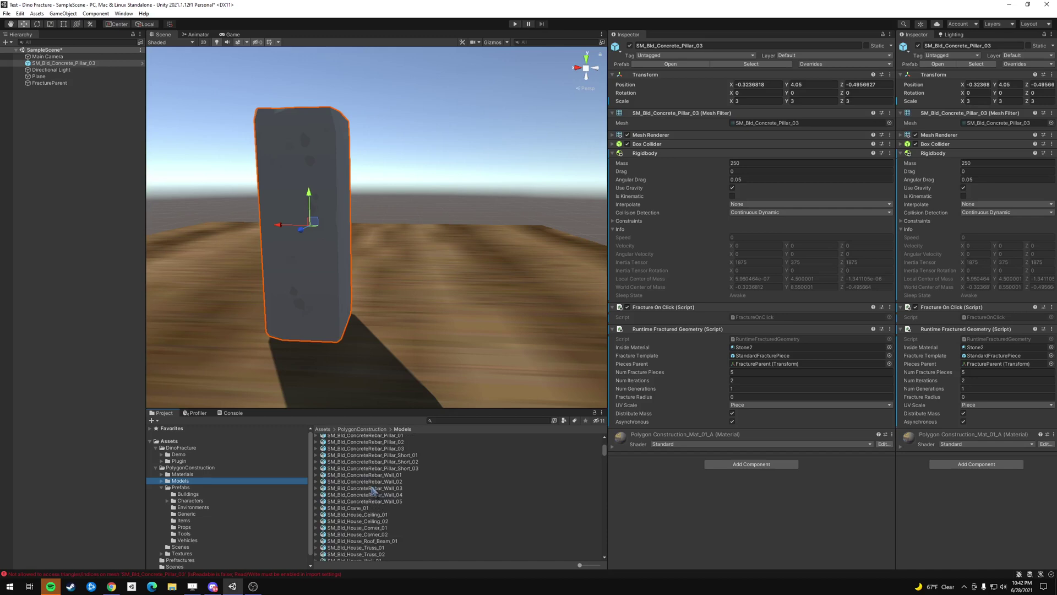
{"action": "scroll", "coordinate": [373, 490], "scroll_direction": "up", "scroll_amount": 6}
{"action": "left_click", "coordinate": [370, 462]}
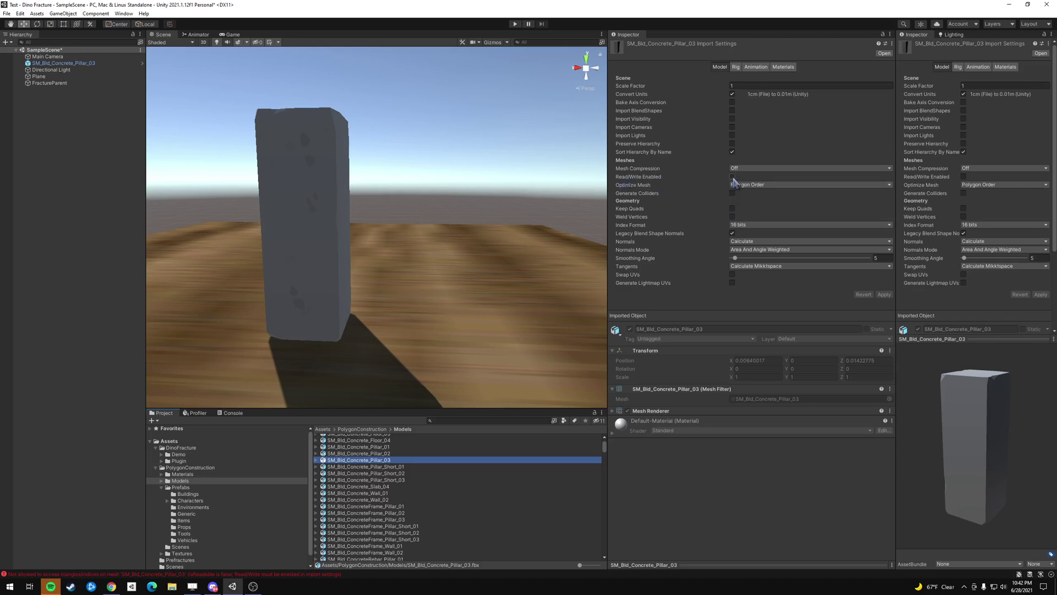
{"action": "left_click", "coordinate": [732, 177]}
{"action": "left_click", "coordinate": [884, 295]}
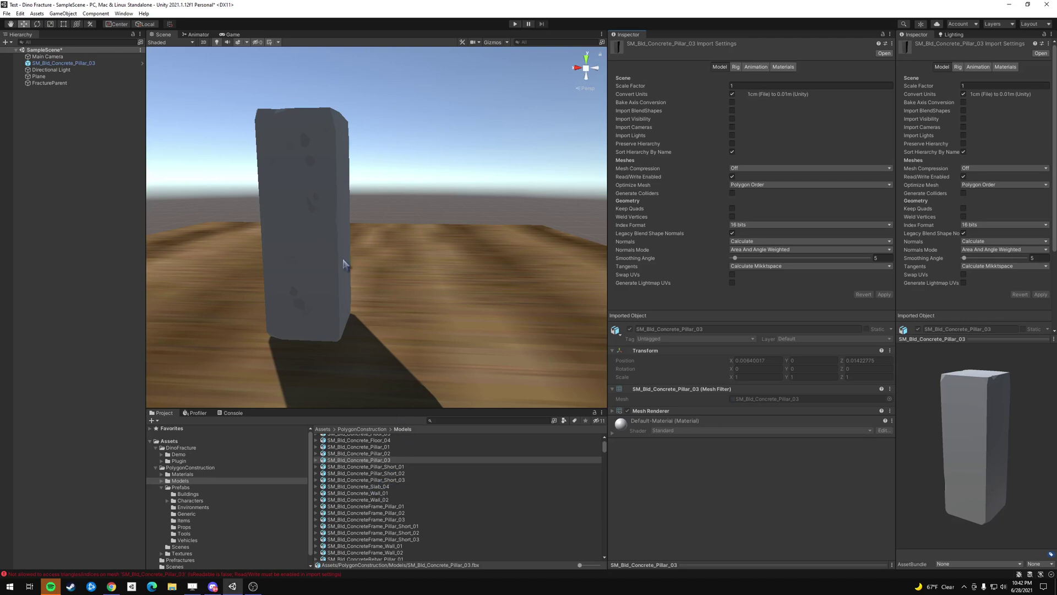
{"action": "left_click", "coordinate": [515, 24]}
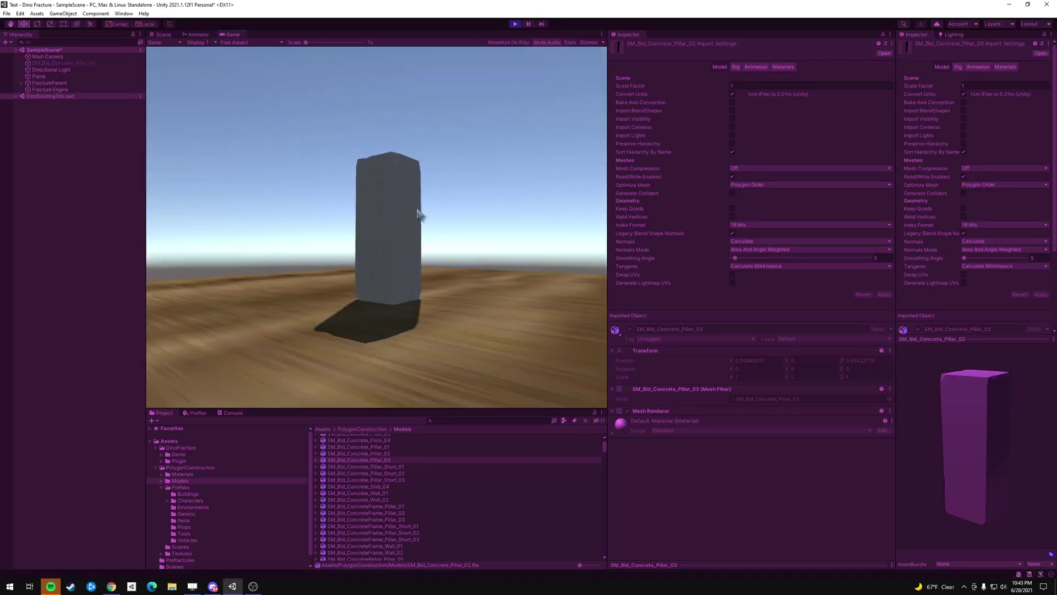
Step: Break the pillar into fragments in the Game view, then exit Play mode
{"action": "left_click", "coordinate": [417, 213]}
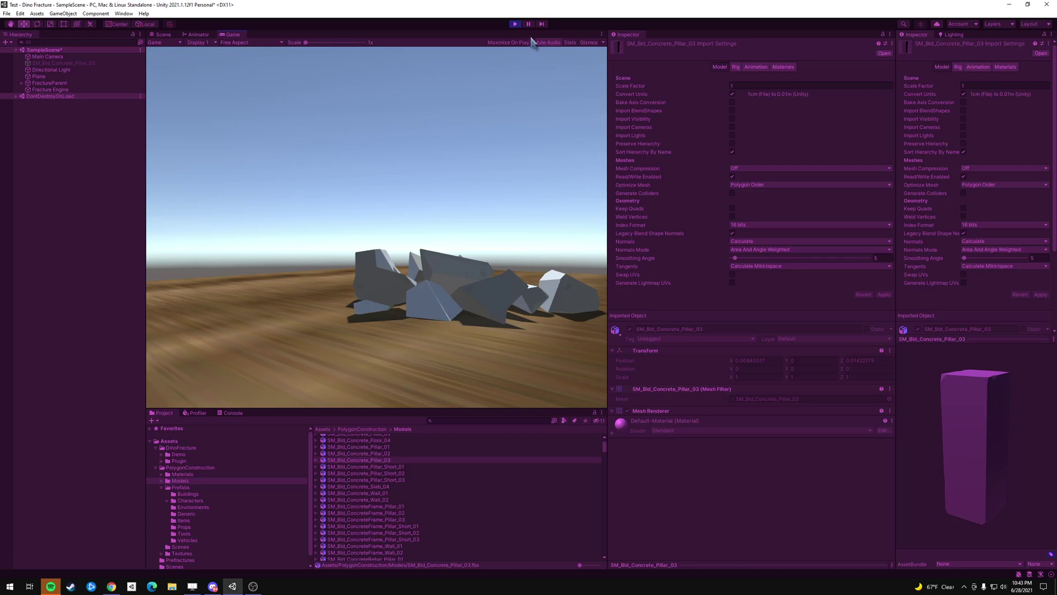
{"action": "left_click", "coordinate": [515, 24]}
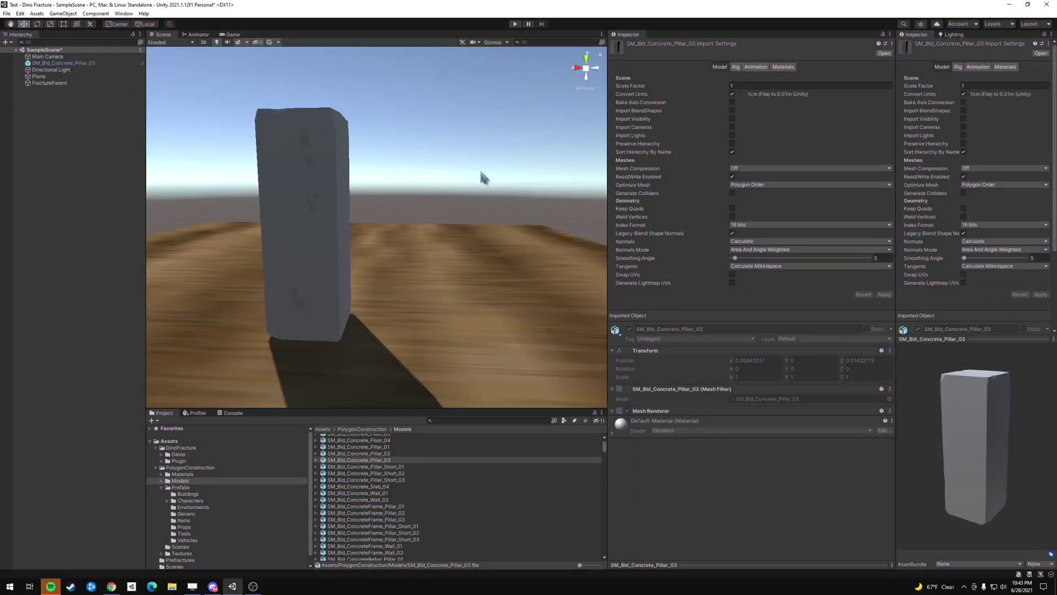
Step: Set the pillar's Runtime Fractured Geometry Inside Material to Stone2
{"action": "left_click", "coordinate": [69, 64]}
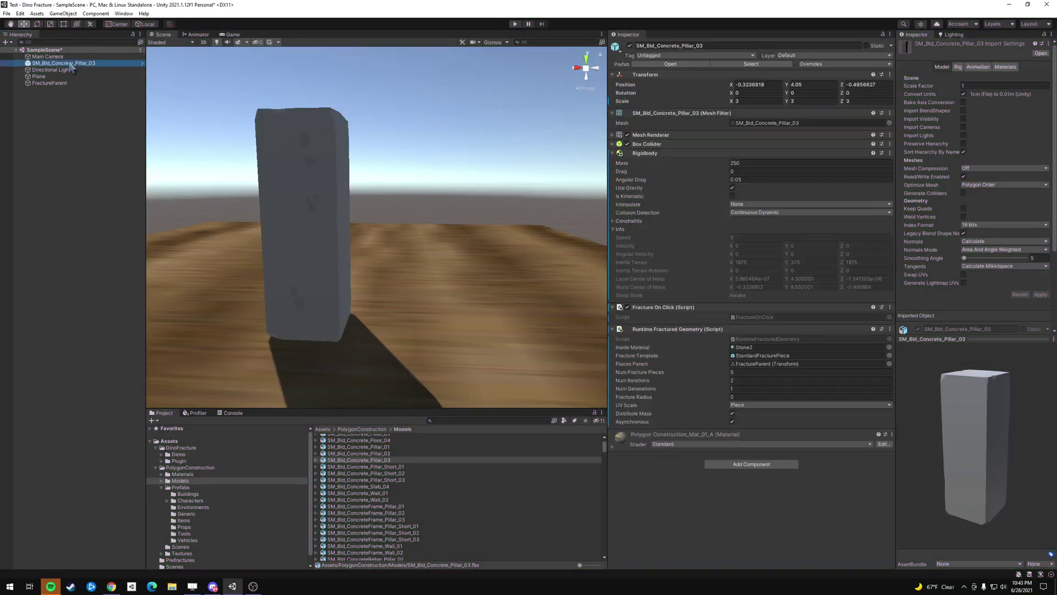
{"action": "left_click", "coordinate": [889, 347]}
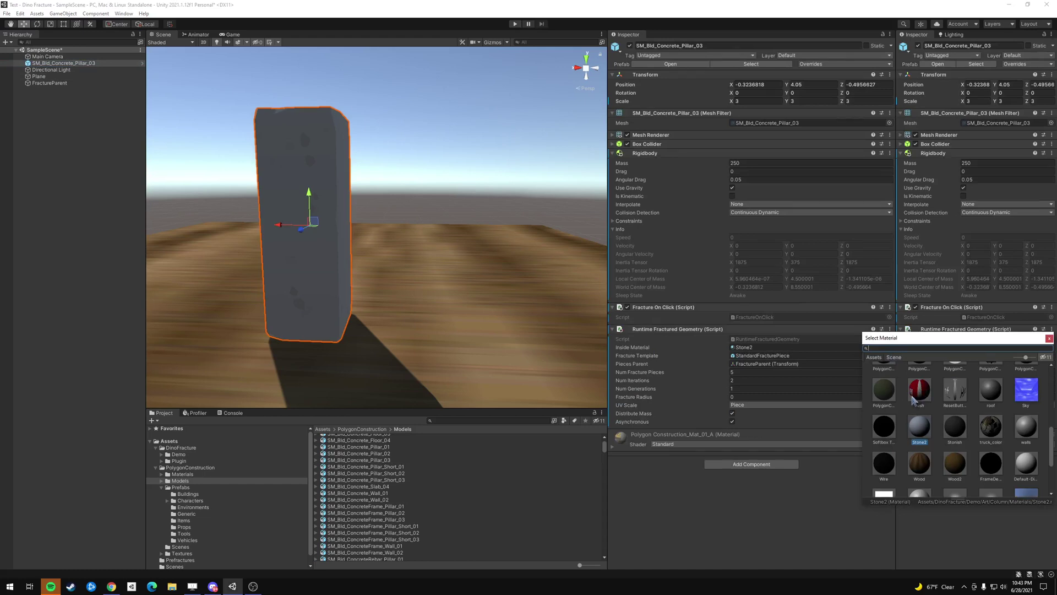
{"action": "left_click", "coordinate": [891, 397]}
{"action": "left_click", "coordinate": [954, 465]}
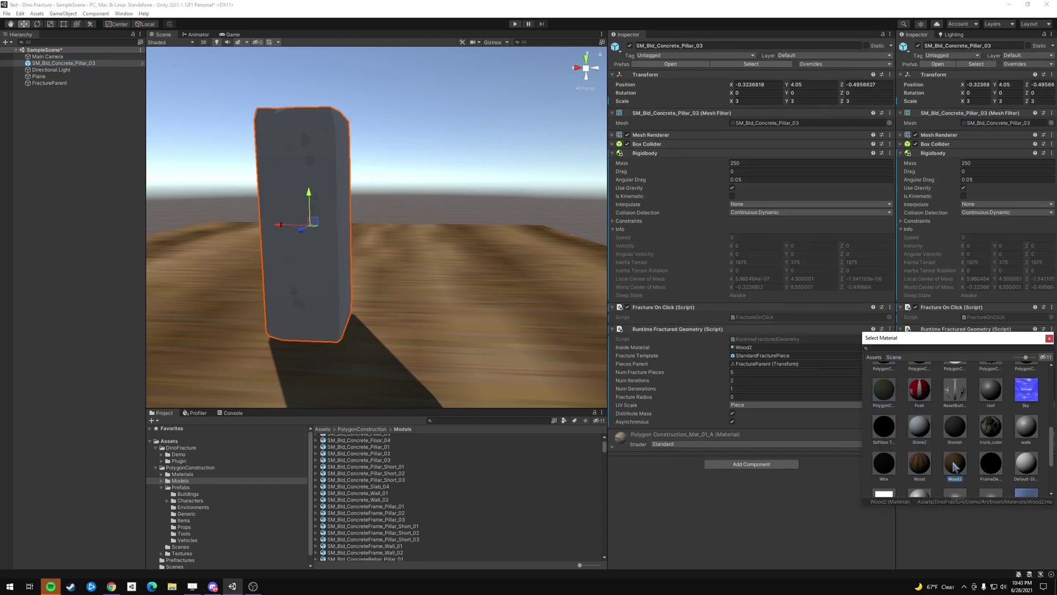
{"action": "scroll", "coordinate": [966, 461], "scroll_direction": "down", "scroll_amount": 3}
{"action": "scroll", "coordinate": [974, 457], "scroll_direction": "up", "scroll_amount": 3}
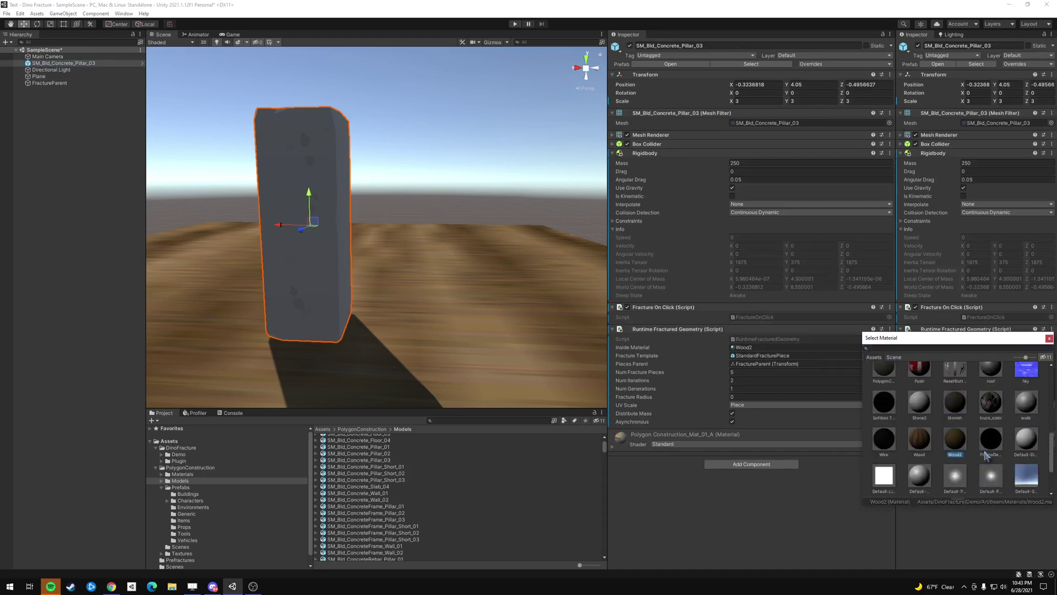
{"action": "double_click", "coordinate": [919, 425]}
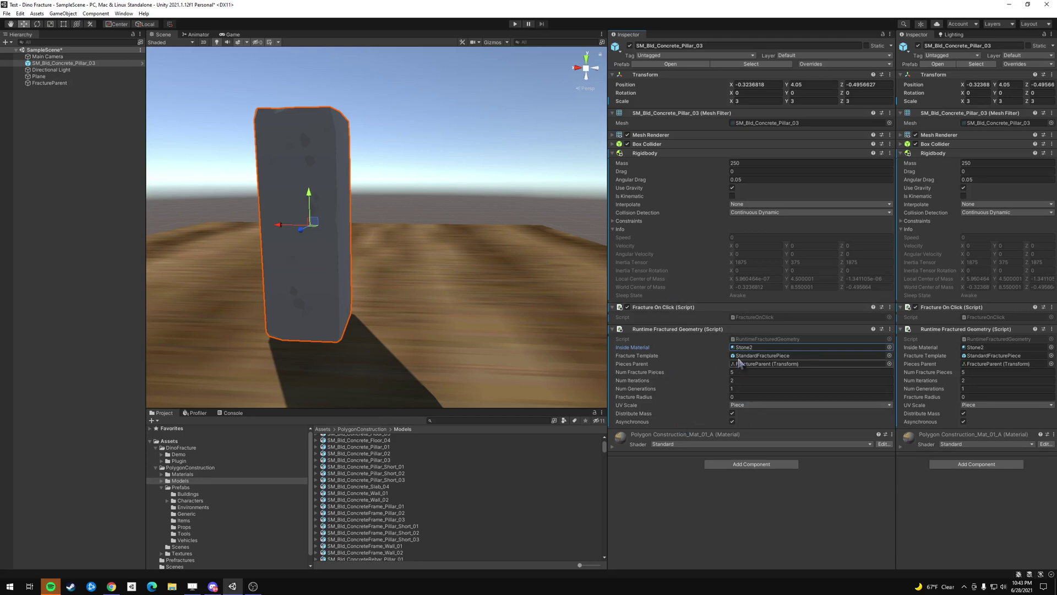
Step: Replace the pillar's Fracture On Click component with Fracture On Collision at Force Threshold 0.5
{"action": "right_click", "coordinate": [674, 308]}
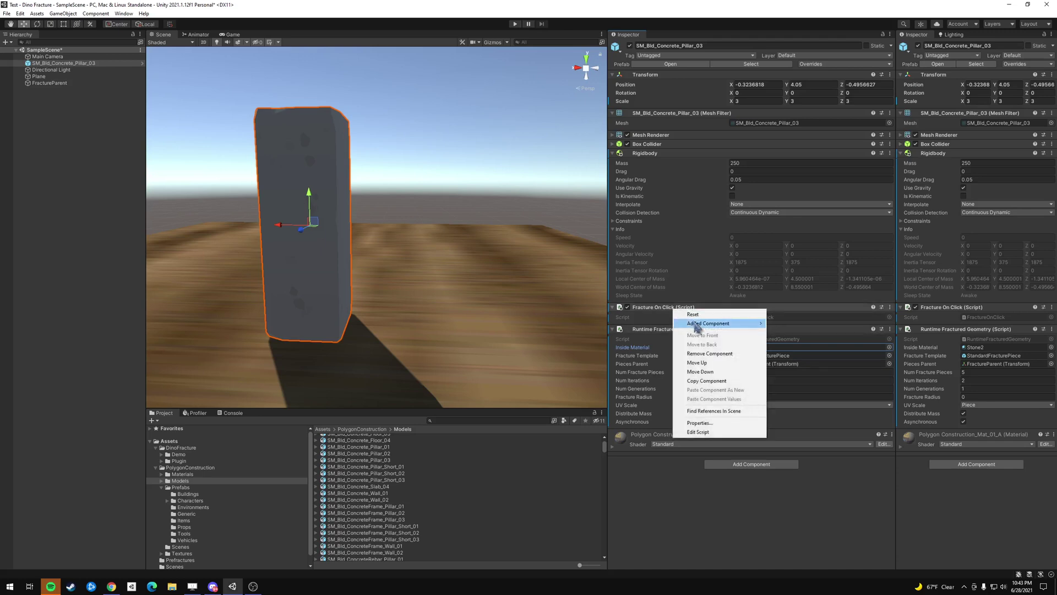
{"action": "left_click", "coordinate": [713, 353]}
{"action": "left_click", "coordinate": [752, 442]}
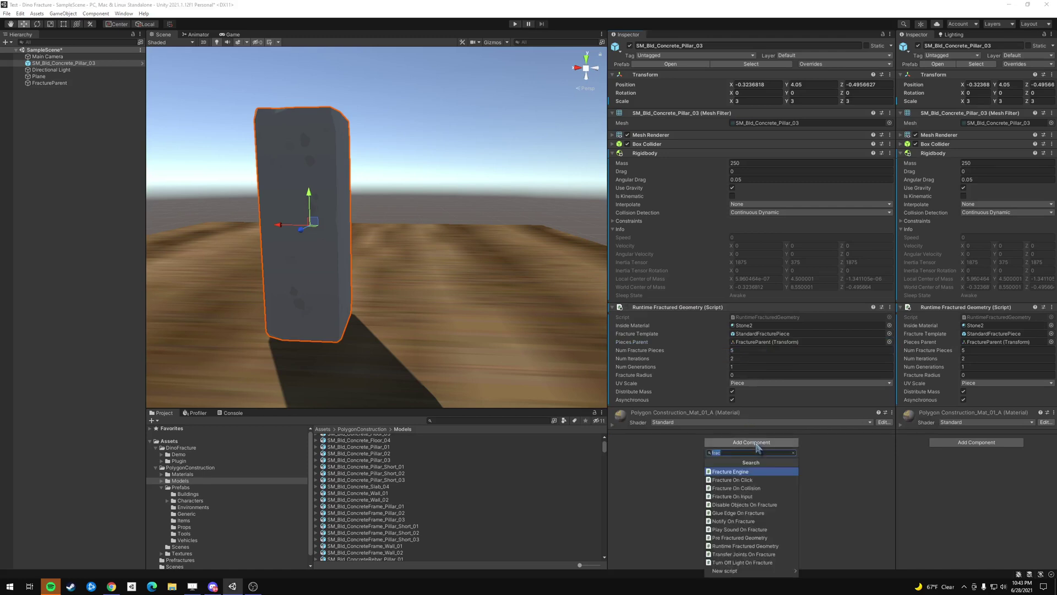
{"action": "left_click", "coordinate": [760, 488]}
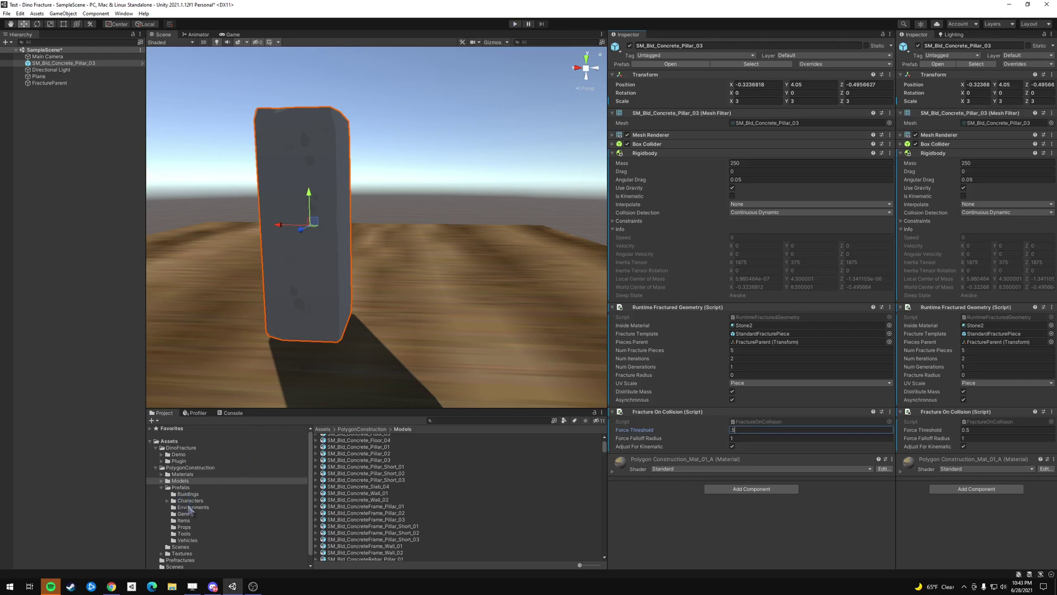
{"action": "left_click", "coordinate": [189, 540]}
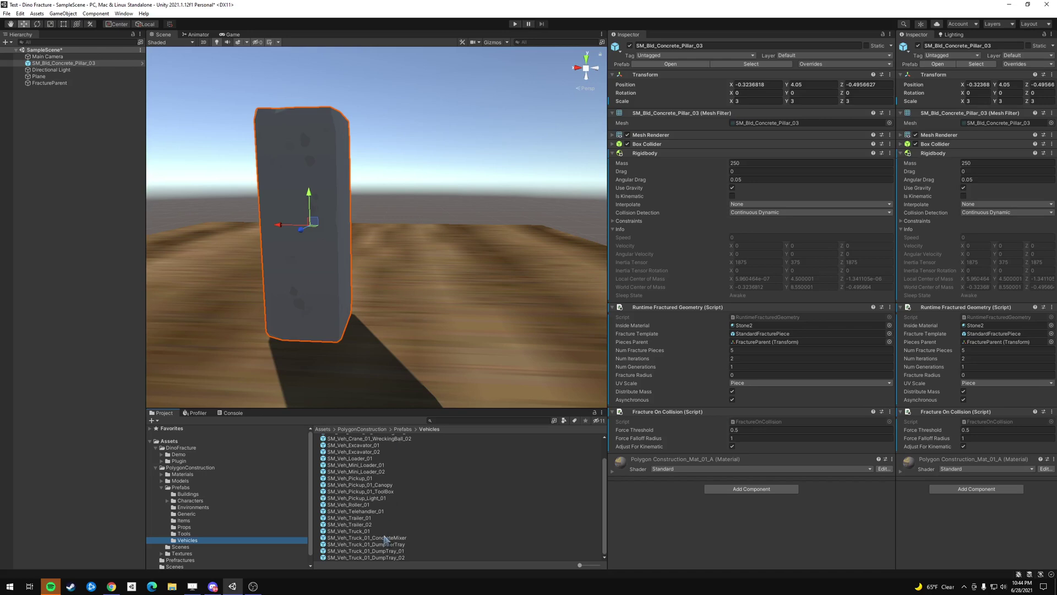
Step: Drag the SM_Veh_Crane_01 prefab from Prefabs/Vehicles into the scene beside the pillar
{"action": "scroll", "coordinate": [385, 539], "scroll_direction": "up", "scroll_amount": 2}
{"action": "left_click", "coordinate": [380, 451]}
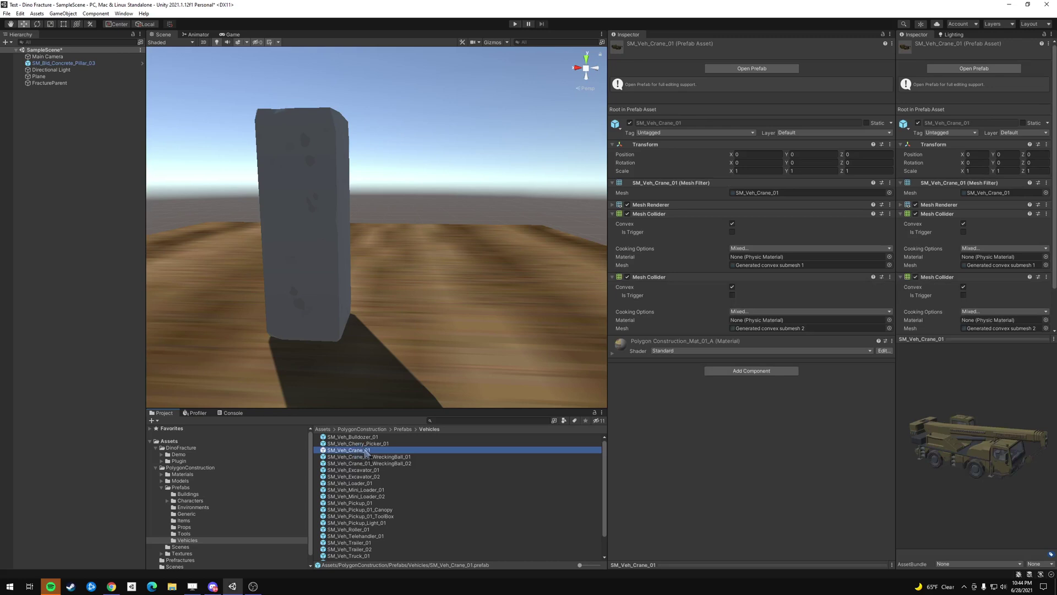
{"action": "left_click_drag", "start_coordinate": [365, 453], "coordinate": [417, 297]}
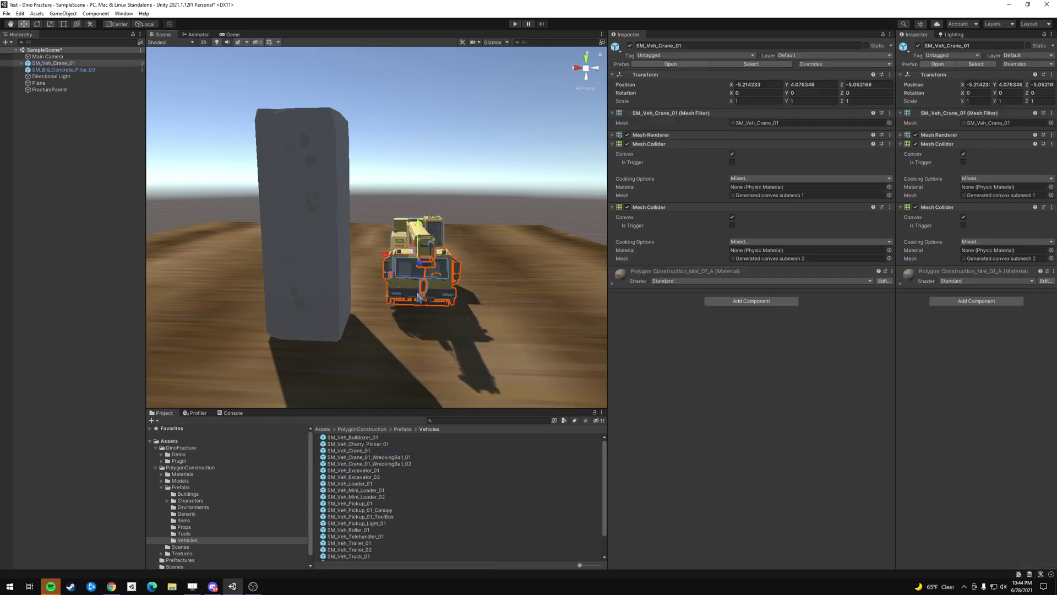
Step: Expand the crane's hierarchy and frame its rotating top side-on in the Scene view
{"action": "left_click", "coordinate": [23, 64]}
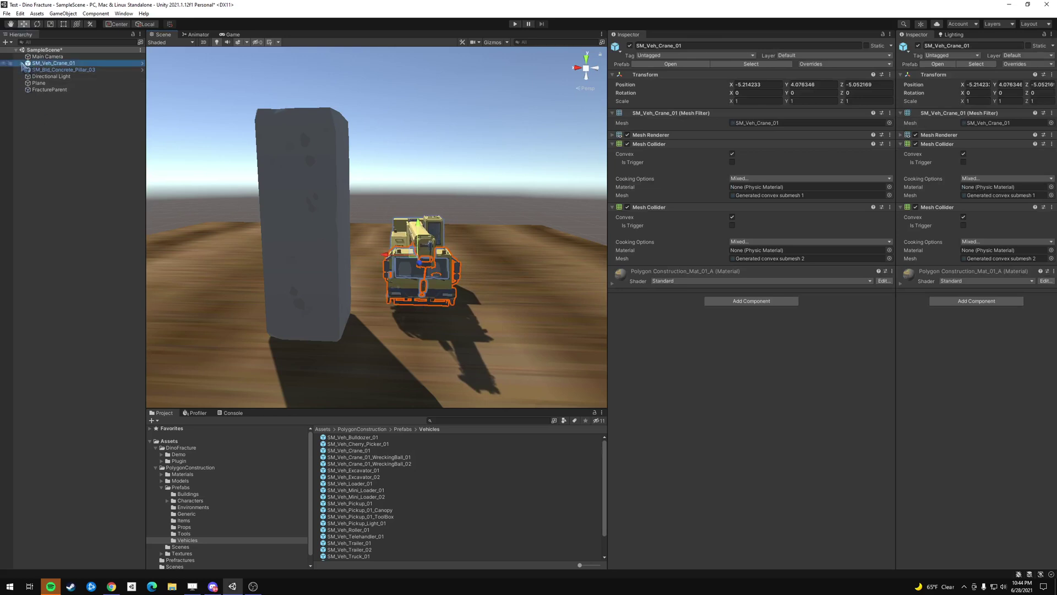
{"action": "left_click", "coordinate": [22, 63], "text": "alt"}
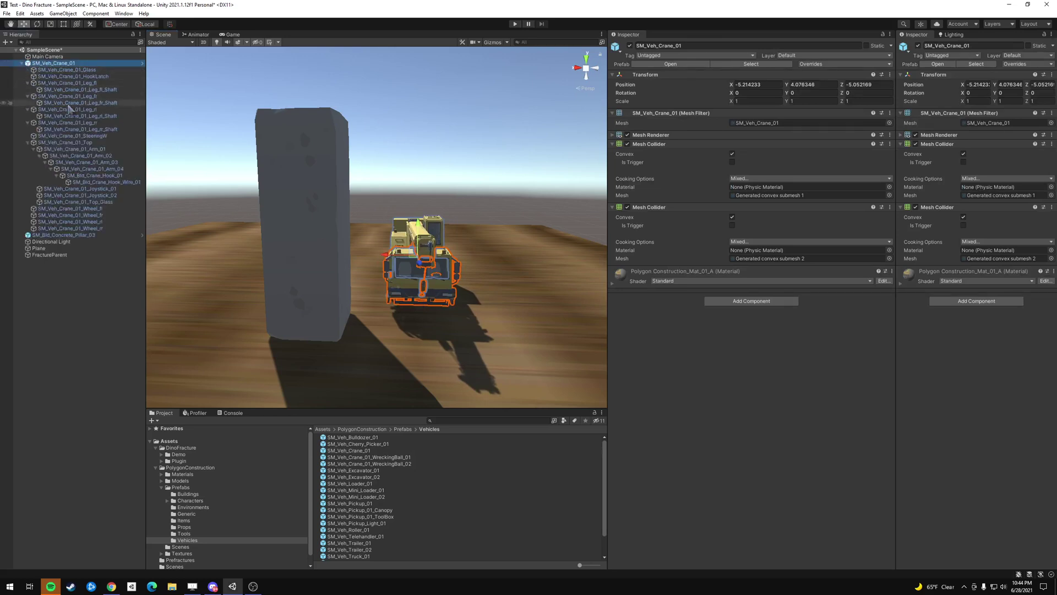
{"action": "left_click", "coordinate": [92, 143]}
{"action": "key", "text": "f"}
{"action": "left_click_drag", "start_coordinate": [408, 220], "coordinate": [468, 215], "text": "alt"}
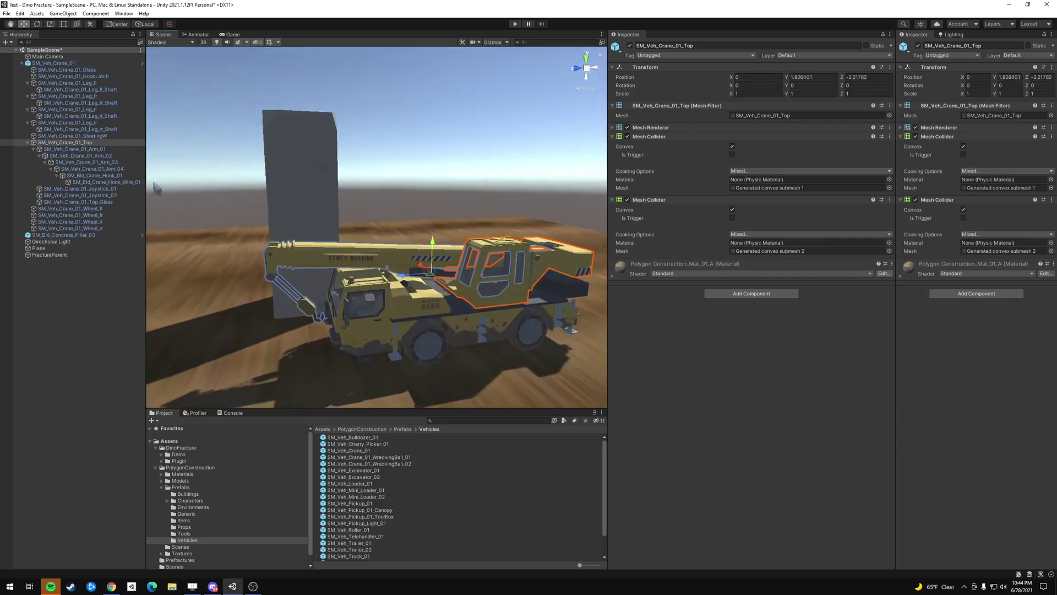
Step: Rotate Arm_01 upward around its own pivot to raise the boom
{"action": "left_click", "coordinate": [77, 149]}
{"action": "key", "text": "e"}
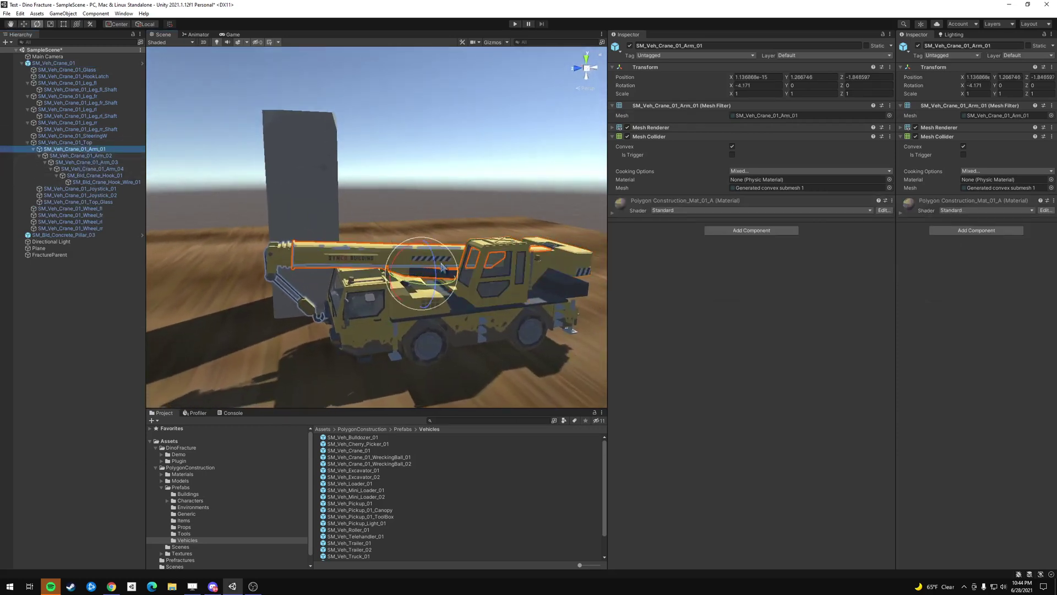
{"action": "left_click_drag", "start_coordinate": [420, 246], "coordinate": [402, 215]}
{"action": "key", "text": "ctrl+z"}
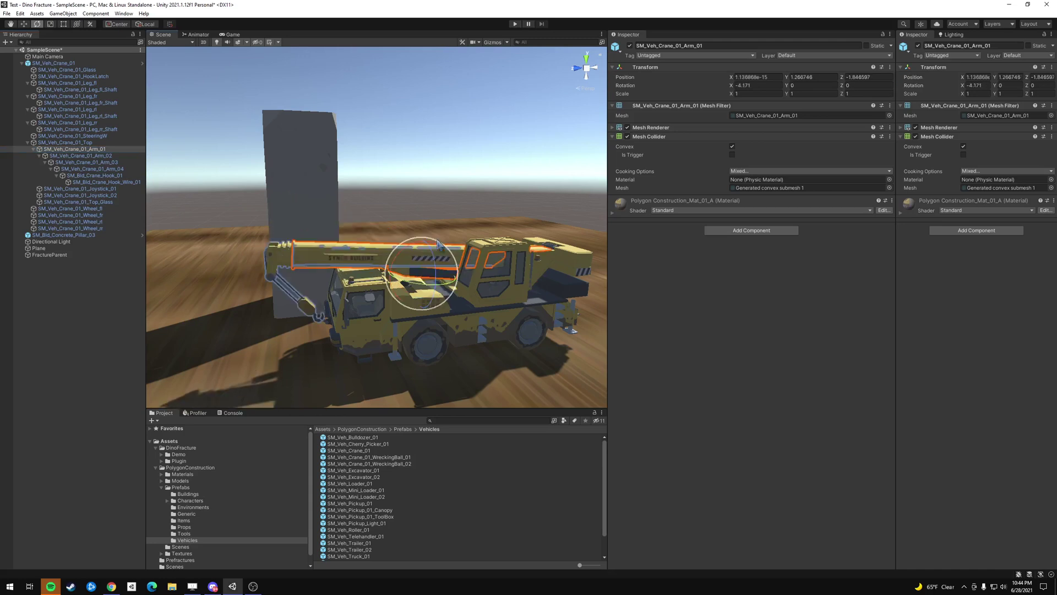
{"action": "left_click", "coordinate": [124, 25]}
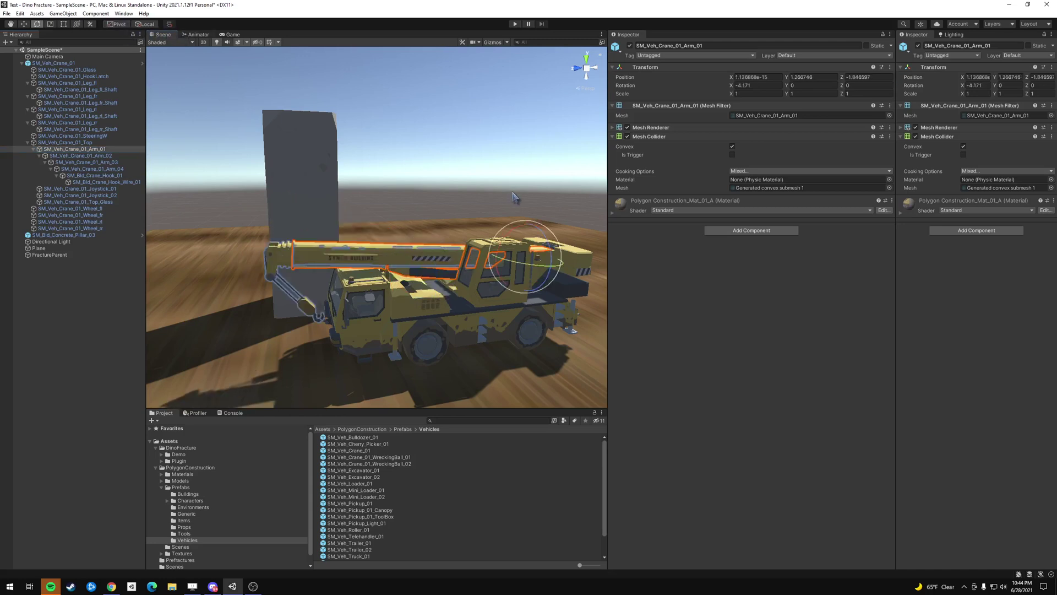
{"action": "left_click_drag", "start_coordinate": [517, 236], "coordinate": [548, 221]}
Step: Move Arm_02 outward along Z to extend the boom toward the pillar
{"action": "left_click", "coordinate": [80, 155]}
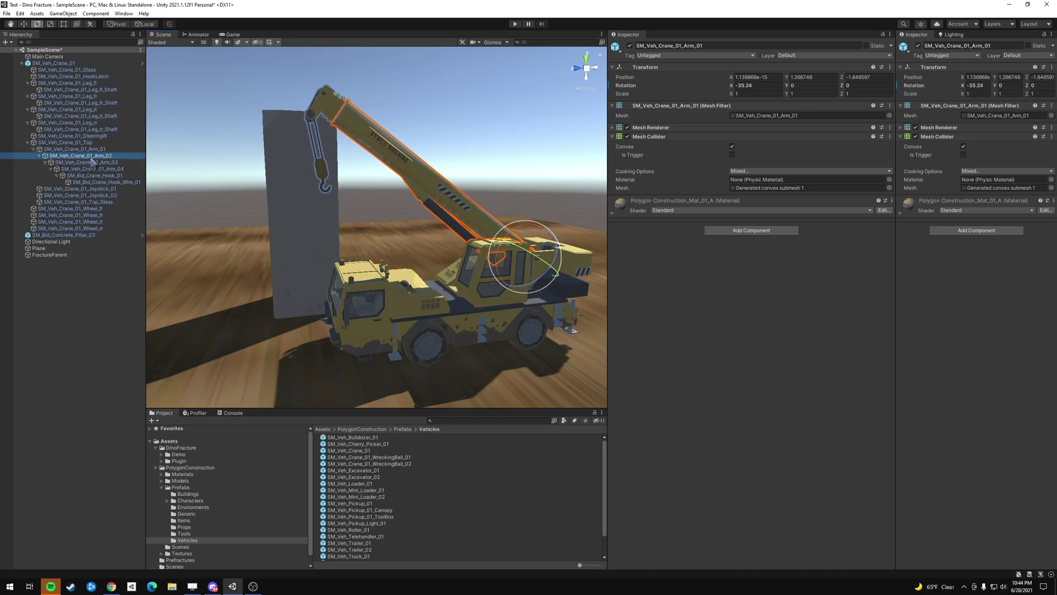
{"action": "key", "text": "w"}
{"action": "left_click_drag", "start_coordinate": [504, 237], "coordinate": [474, 232]}
{"action": "right_click_drag", "start_coordinate": [388, 187], "coordinate": [440, 165]}
{"action": "key", "text": "s"}
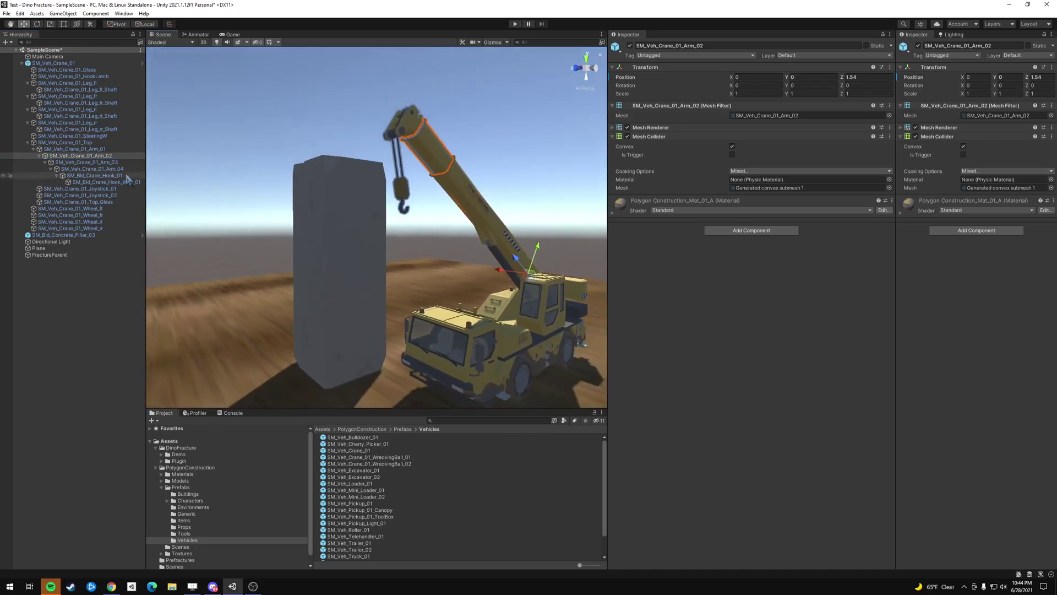
Step: Inspect the boom tip, hook and wire, then select the first wrecking ball prefab
{"action": "left_click", "coordinate": [107, 171]}
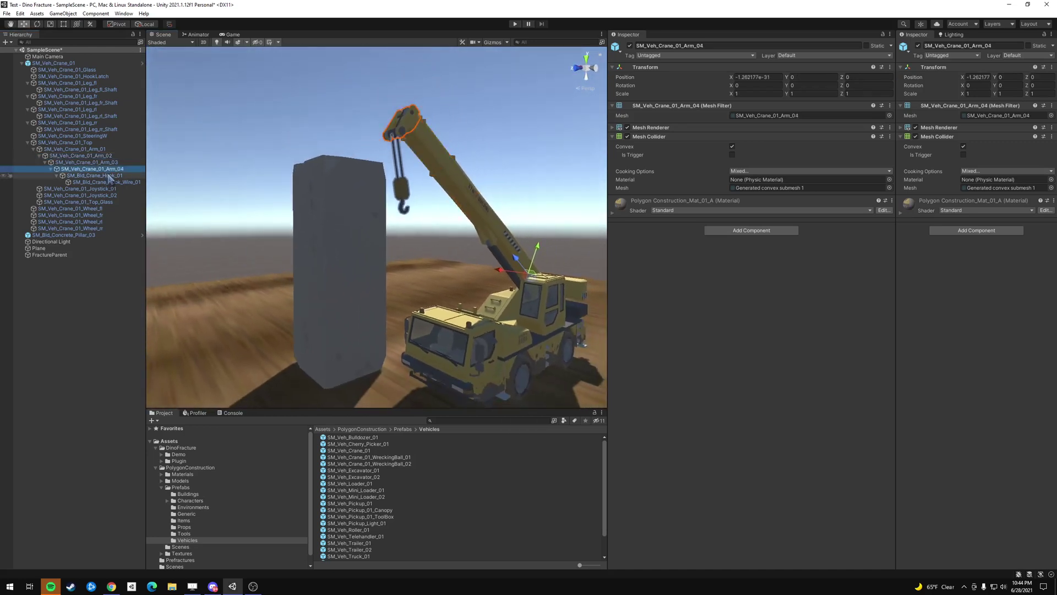
{"action": "left_click", "coordinate": [110, 175]}
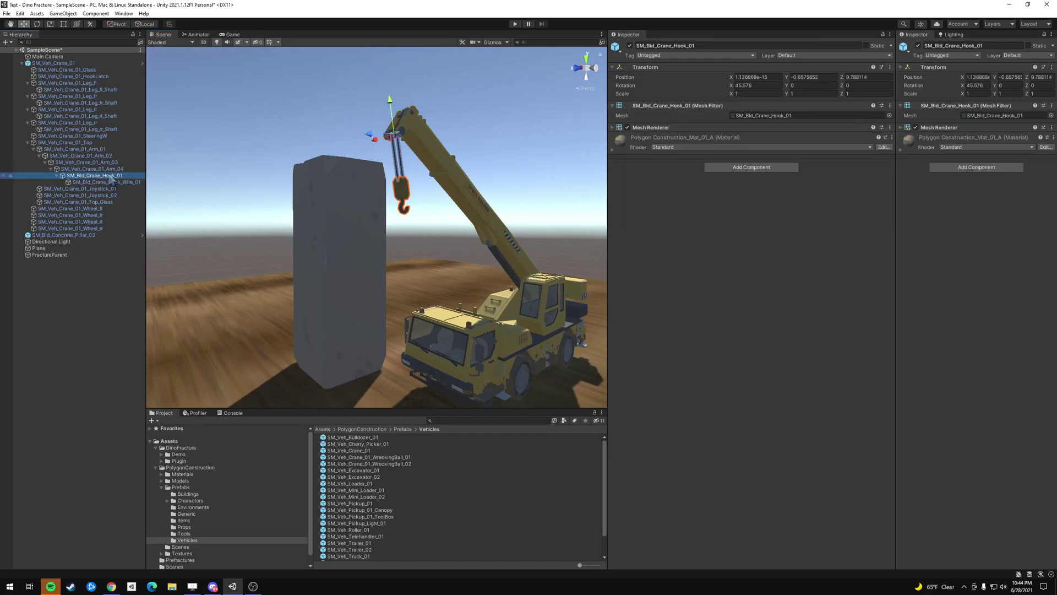
{"action": "left_click", "coordinate": [110, 183]}
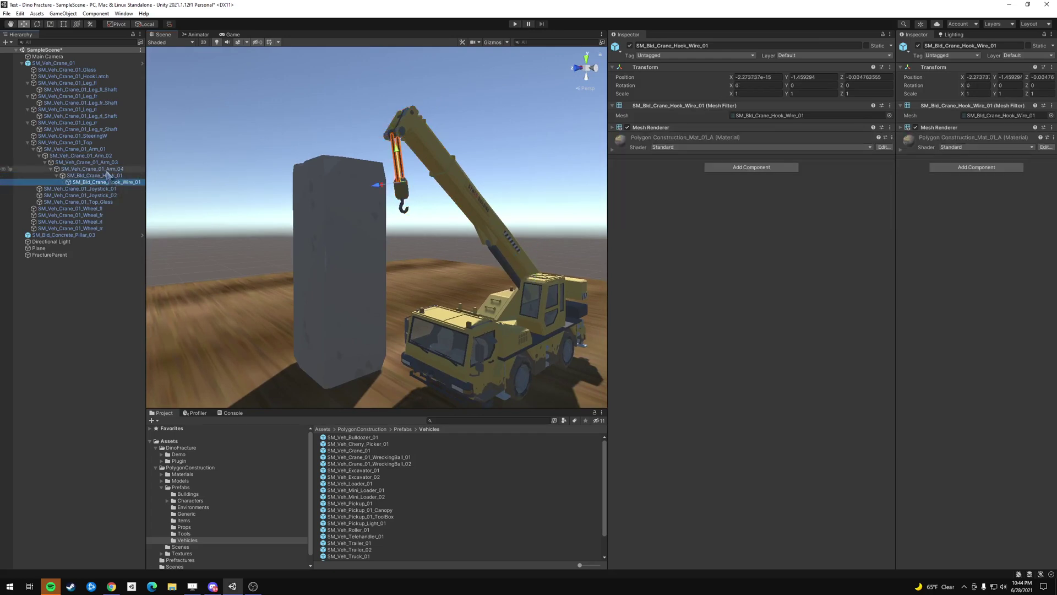
{"action": "left_click", "coordinate": [110, 176]}
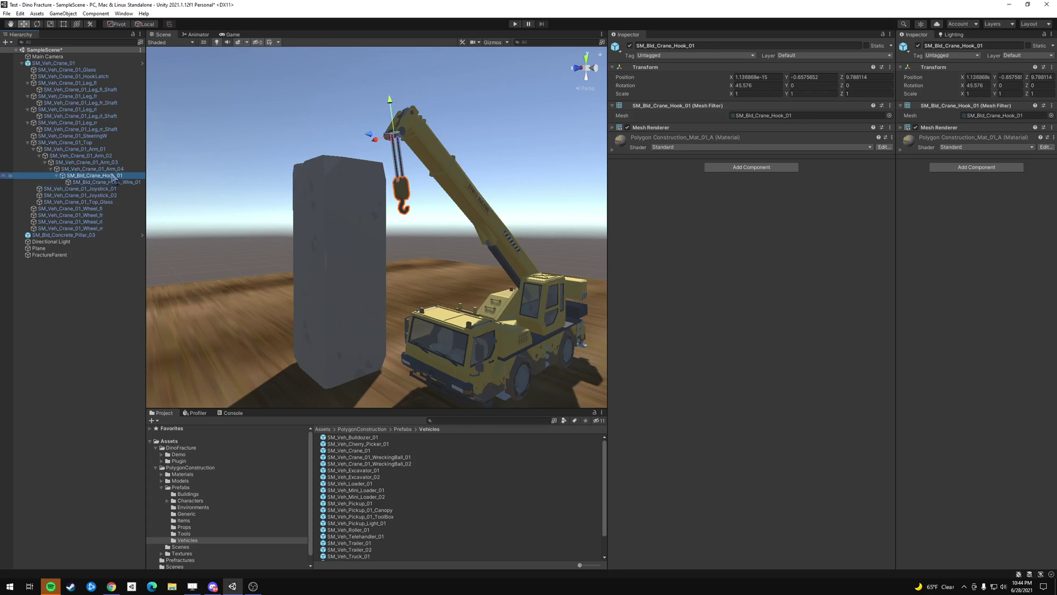
{"action": "left_click", "coordinate": [385, 459]}
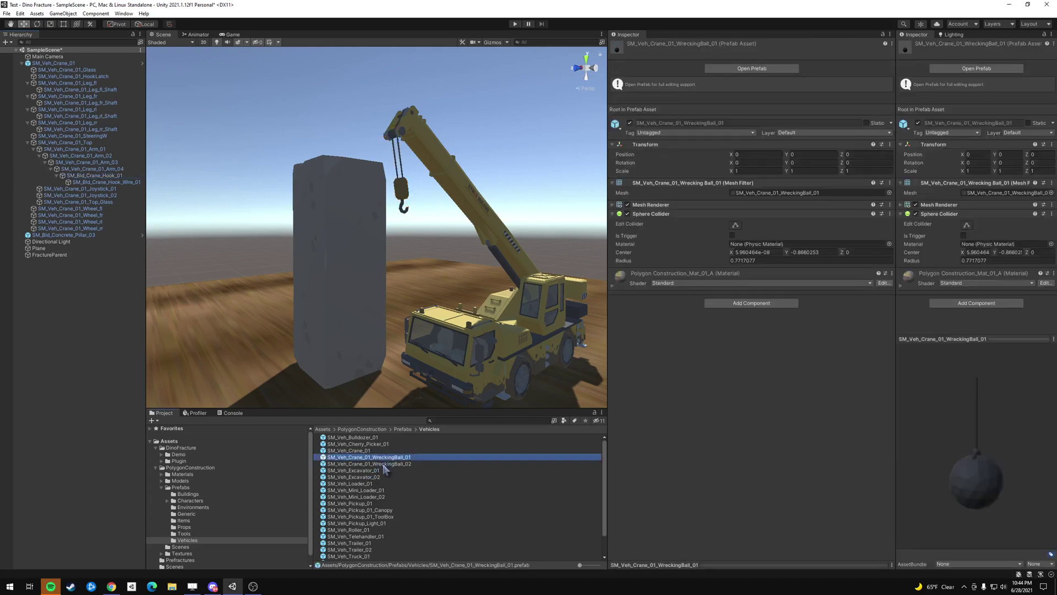
Step: Place the first wrecking ball prefab under the crane hook and rotate it to hang straight
{"action": "left_click", "coordinate": [390, 465]}
{"action": "left_click", "coordinate": [389, 459]}
{"action": "left_click_drag", "start_coordinate": [391, 461], "coordinate": [110, 181]}
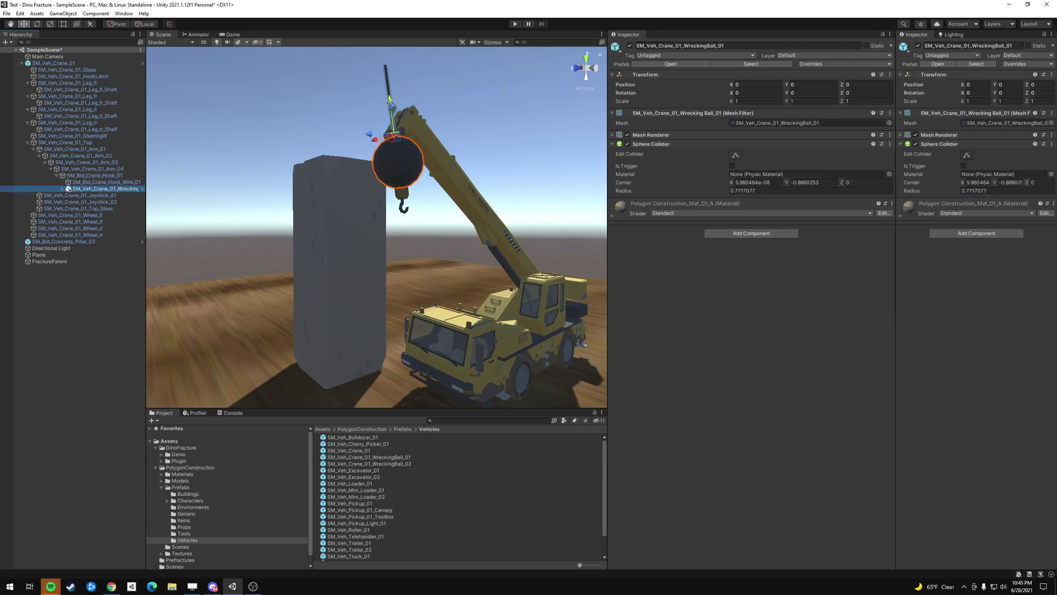
{"action": "left_click_drag", "start_coordinate": [391, 102], "coordinate": [407, 172]}
{"action": "left_click_drag", "start_coordinate": [414, 286], "coordinate": [468, 250], "text": "alt"}
{"action": "key", "text": "f"}
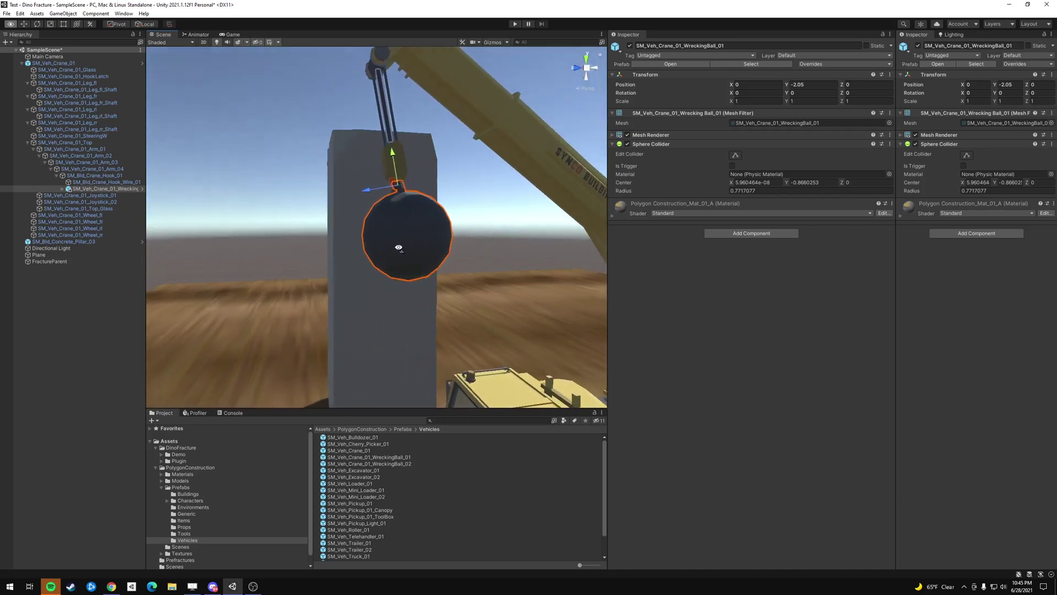
{"action": "key", "text": "e"}
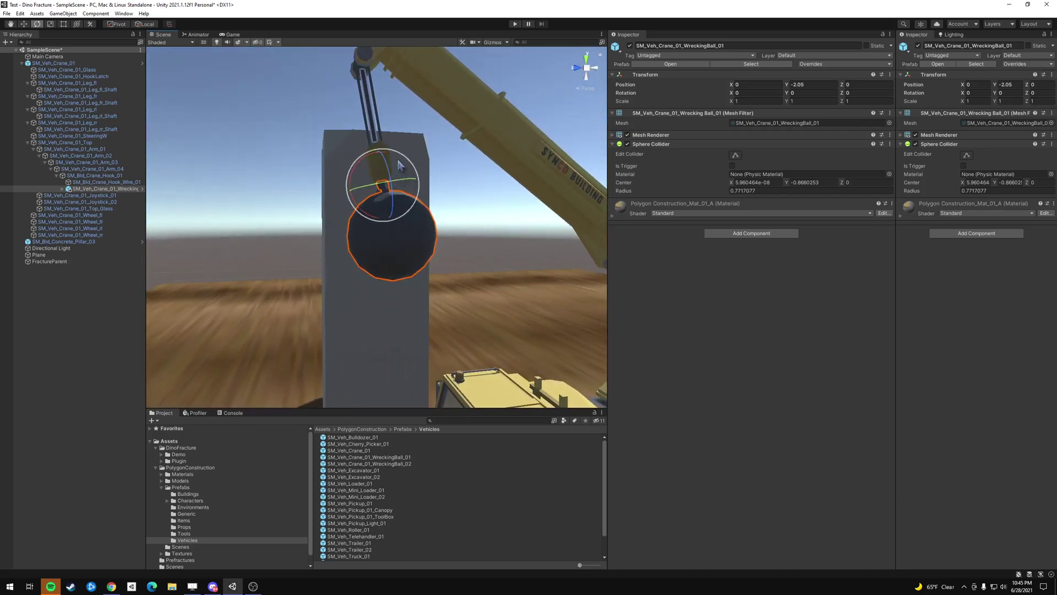
{"action": "left_click_drag", "start_coordinate": [404, 163], "coordinate": [336, 189]}
{"action": "key", "text": "w"}
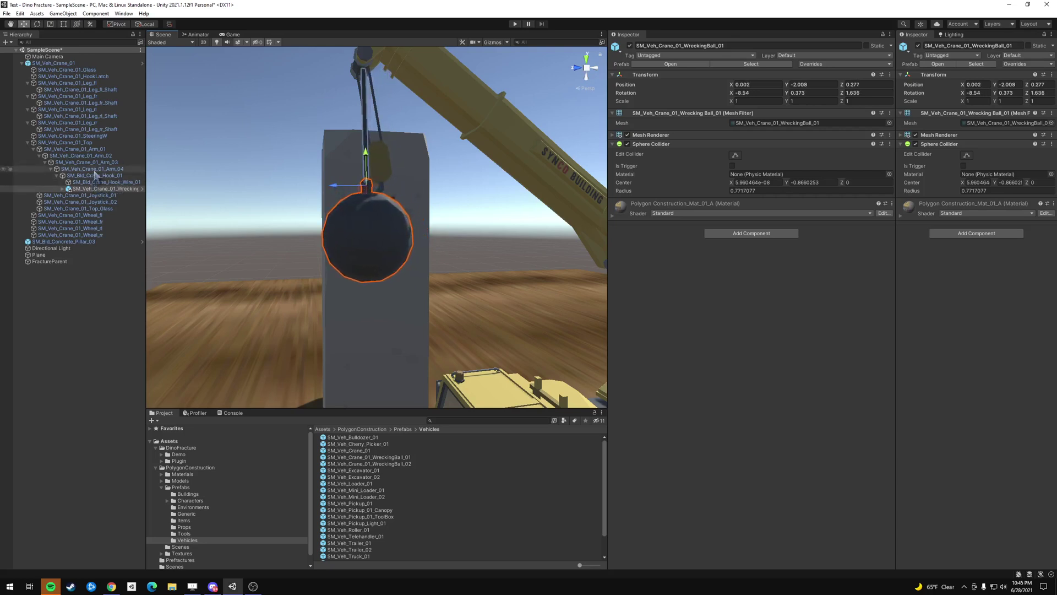
Step: Stretch the wrecking ball's Cable to Scale Y 3.23
{"action": "left_click", "coordinate": [62, 189]}
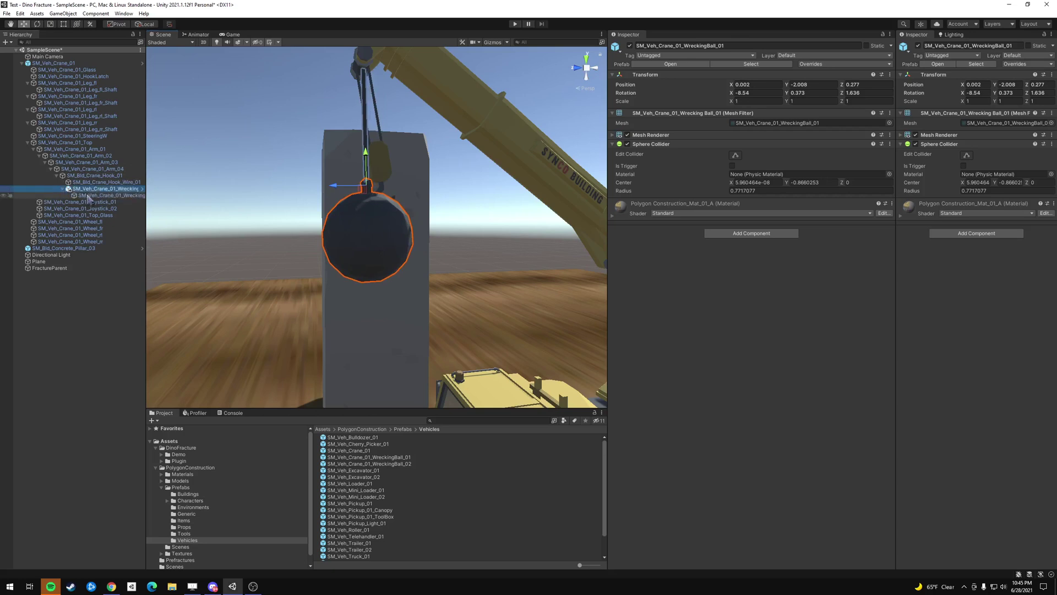
{"action": "left_click", "coordinate": [66, 195]}
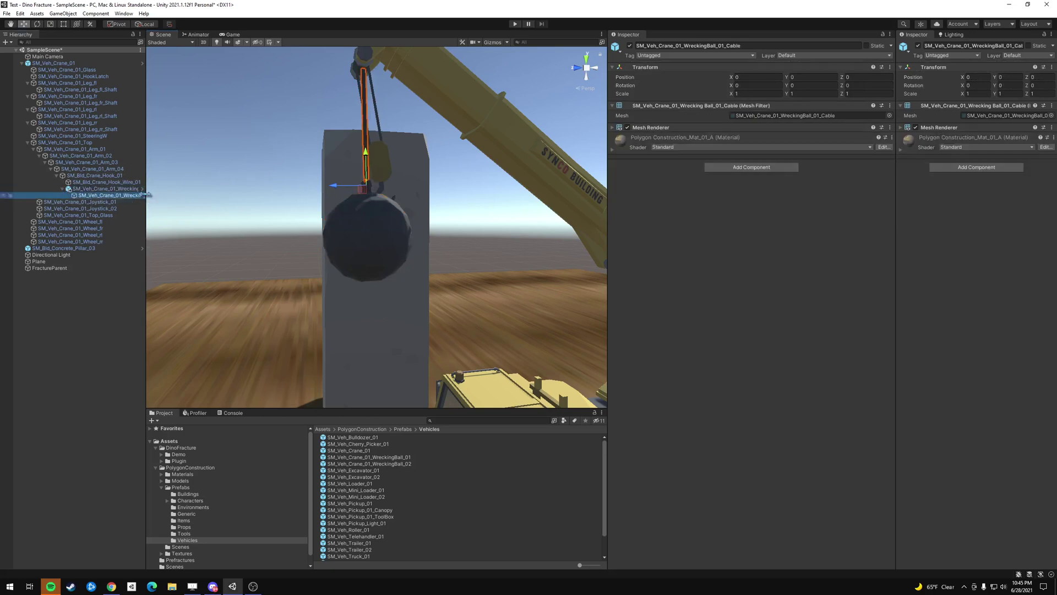
{"action": "left_click_drag", "start_coordinate": [146, 195], "coordinate": [188, 195]}
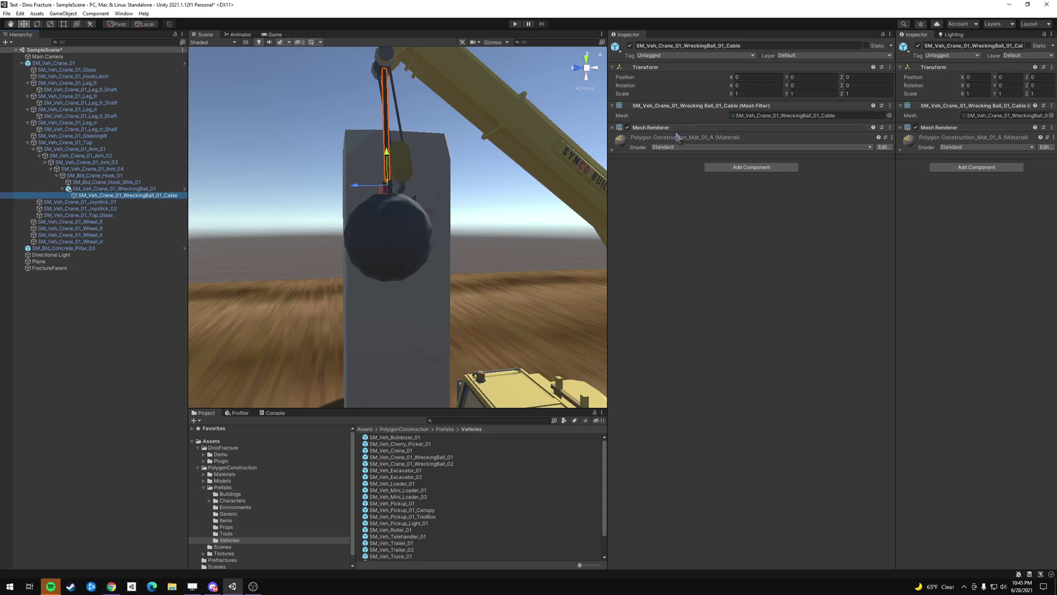
{"action": "left_click_drag", "start_coordinate": [786, 95], "coordinate": [831, 104]}
{"action": "left_click_drag", "start_coordinate": [418, 176], "coordinate": [478, 209], "text": "alt"}
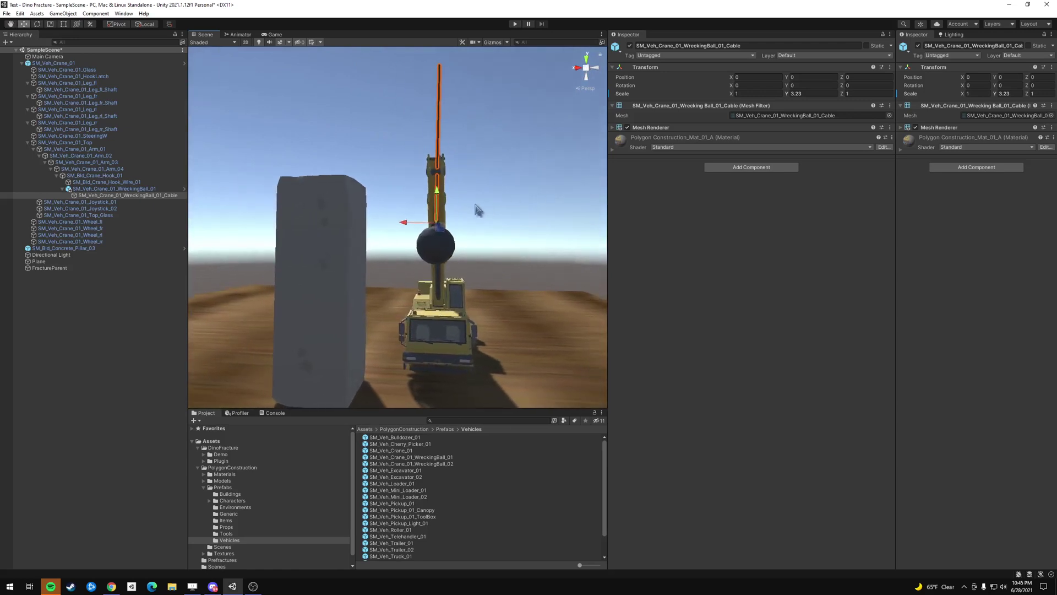
Step: Lower the wrecking ball to the cable's end, tilting it and sliding it sideways
{"action": "left_click", "coordinate": [429, 190]}
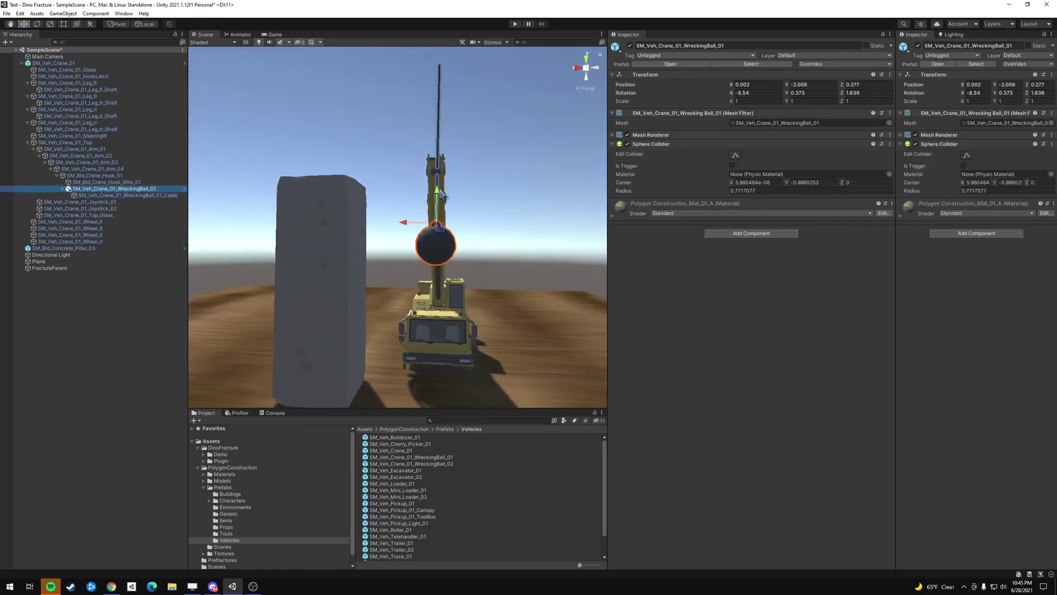
{"action": "left_click_drag", "start_coordinate": [440, 192], "coordinate": [491, 285]}
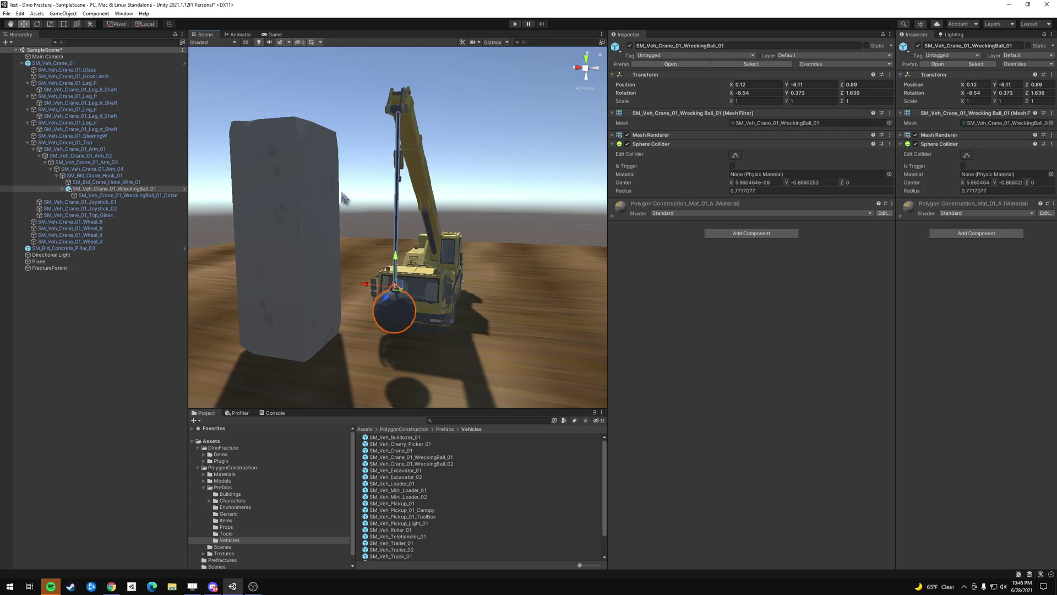
{"action": "key", "text": "e"}
{"action": "left_click_drag", "start_coordinate": [405, 267], "coordinate": [386, 255]}
{"action": "key", "text": "w"}
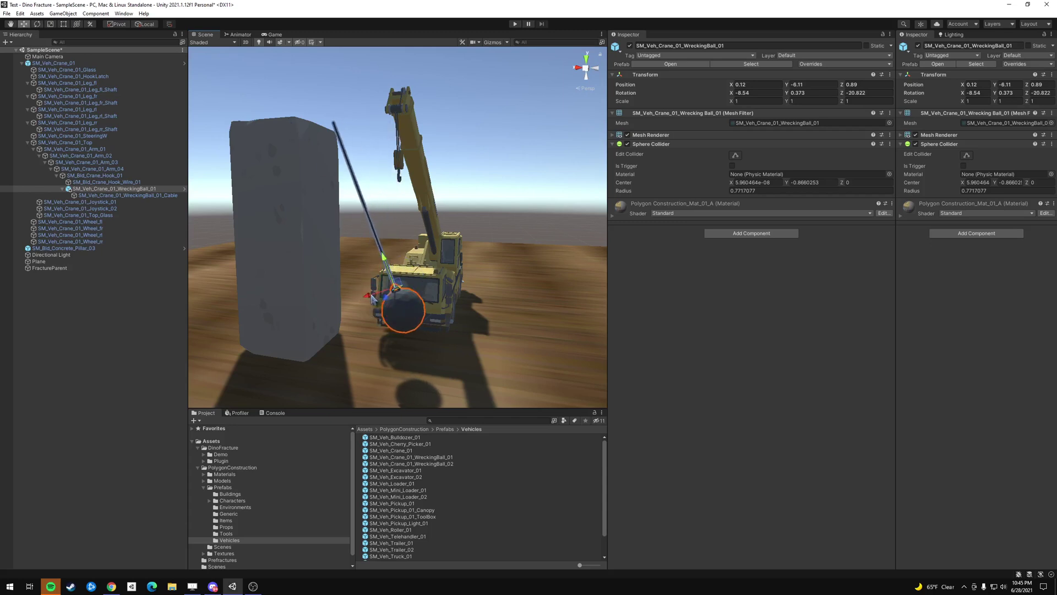
{"action": "left_click_drag", "start_coordinate": [372, 297], "coordinate": [441, 297]}
Step: Angle the ball further and fine-tune it to position X -3.8, Y -5.13, Z 0.21
{"action": "key", "text": "e"}
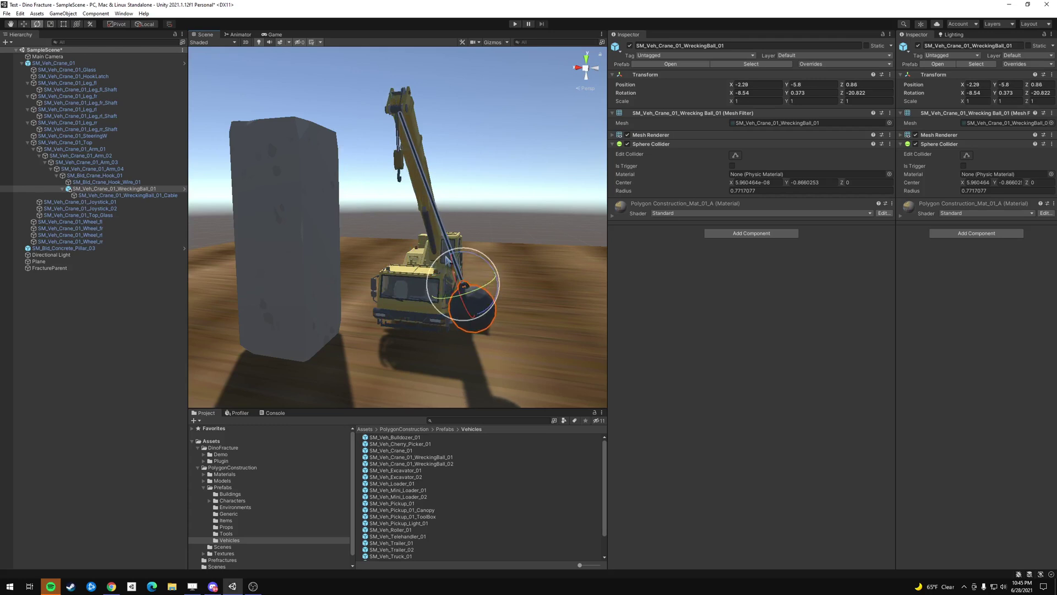
{"action": "left_click_drag", "start_coordinate": [447, 258], "coordinate": [455, 265]}
{"action": "key", "text": "w"}
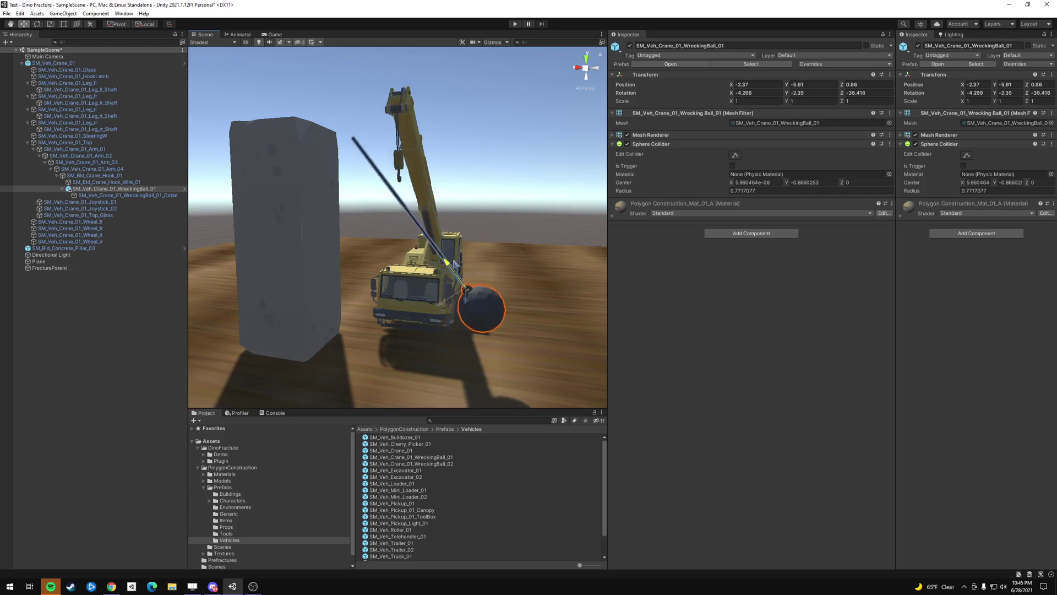
{"action": "left_click_drag", "start_coordinate": [443, 301], "coordinate": [435, 236]}
{"action": "scroll", "coordinate": [415, 253], "scroll_direction": "up", "scroll_amount": 3}
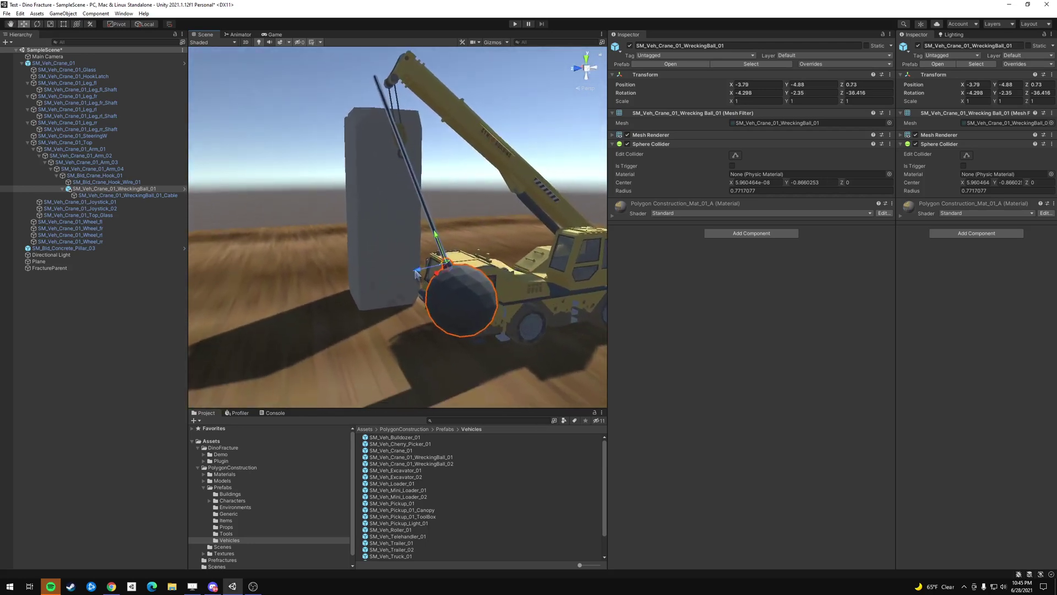
{"action": "left_click_drag", "start_coordinate": [417, 272], "coordinate": [416, 250]}
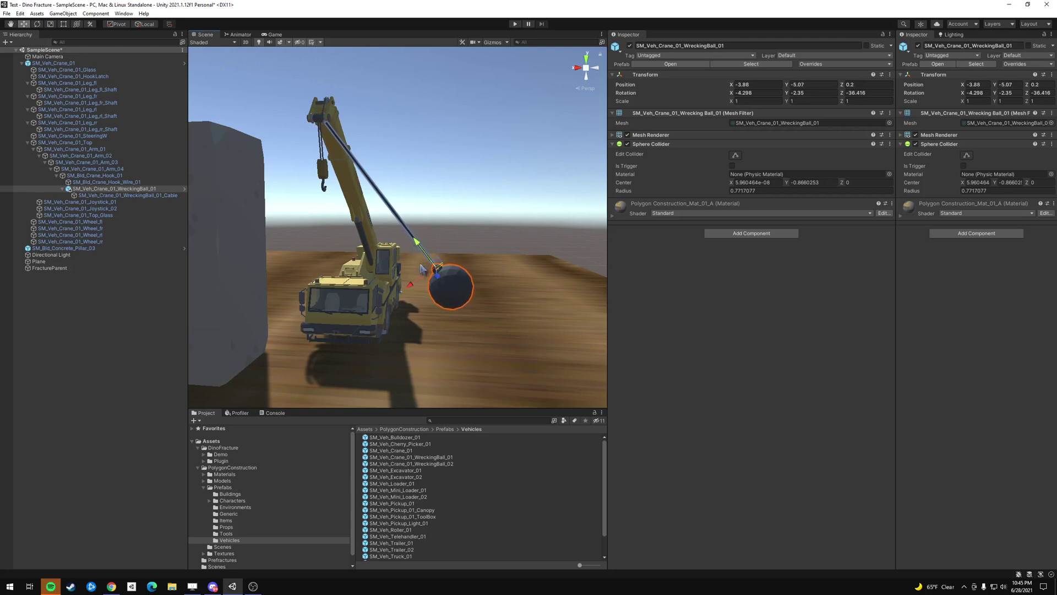
{"action": "left_click_drag", "start_coordinate": [413, 289], "coordinate": [411, 292]}
{"action": "right_click_drag", "start_coordinate": [411, 293], "coordinate": [511, 225]}
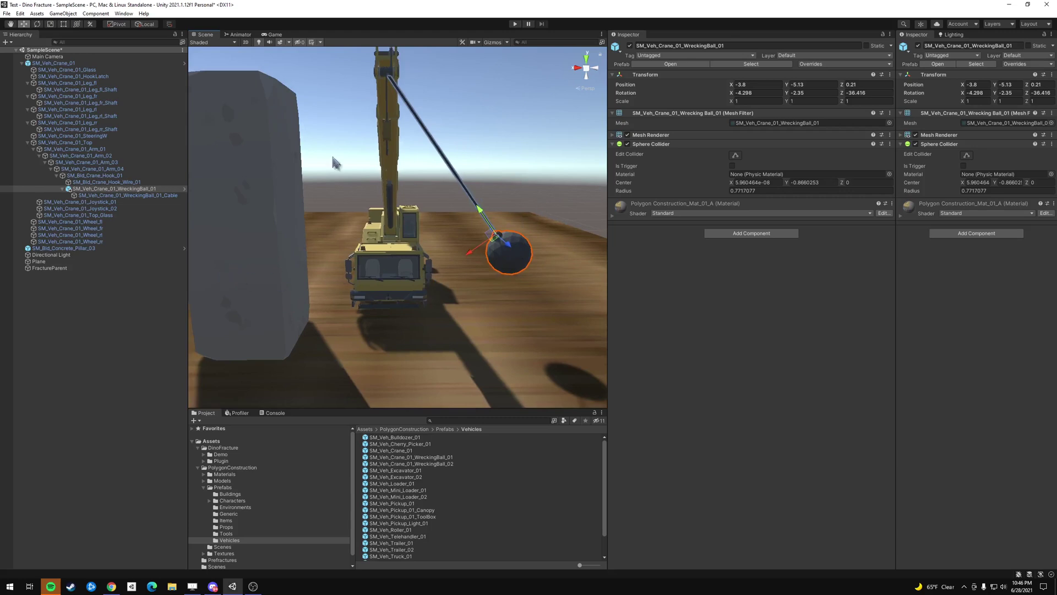
Step: Hide the crane's hook wire and create an empty child under the wrecking ball holding the cable
{"action": "left_click", "coordinate": [91, 183]}
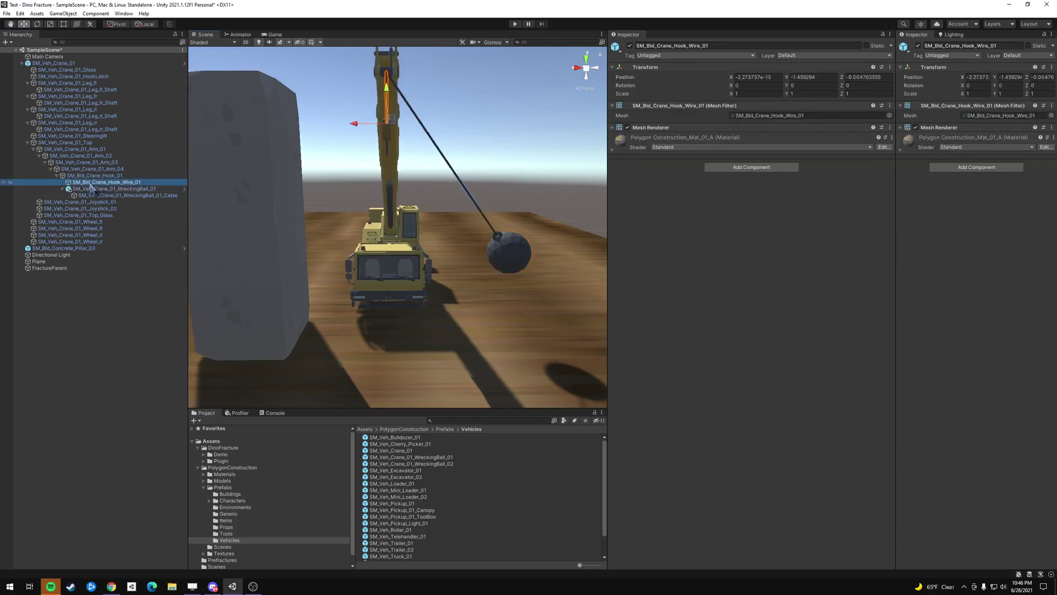
{"action": "left_click", "coordinate": [629, 46]}
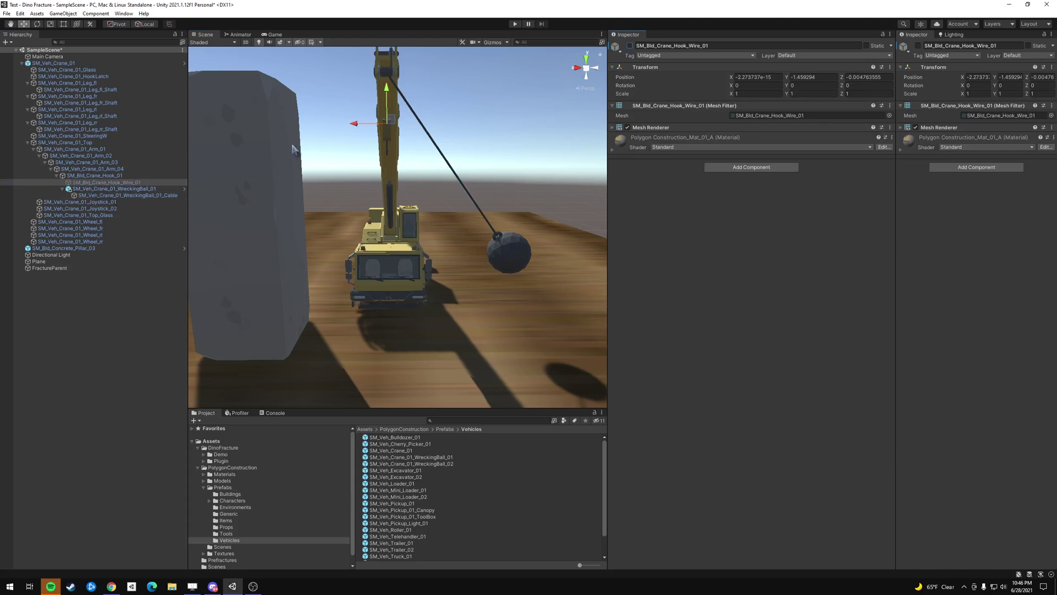
{"action": "left_click", "coordinate": [115, 189]}
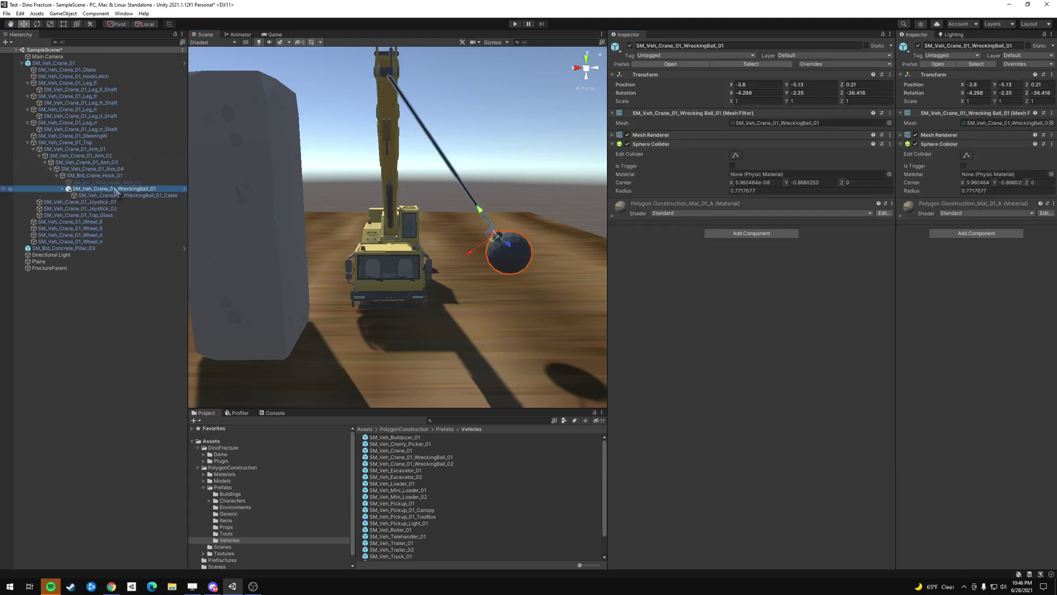
{"action": "right_click", "coordinate": [115, 189]}
{"action": "left_click", "coordinate": [143, 307]}
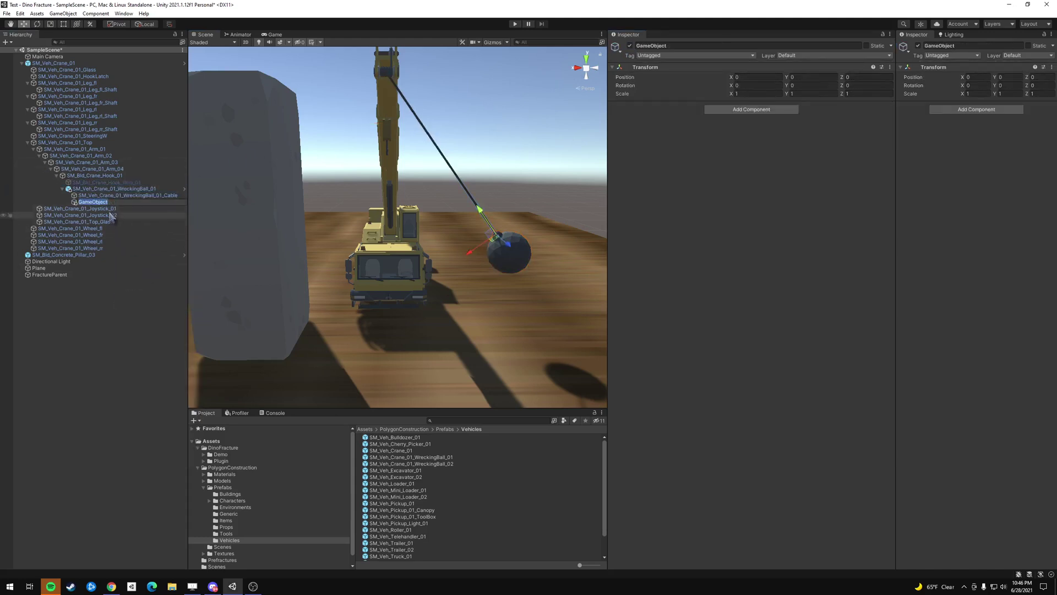
{"action": "left_click_drag", "start_coordinate": [110, 195], "coordinate": [91, 203]}
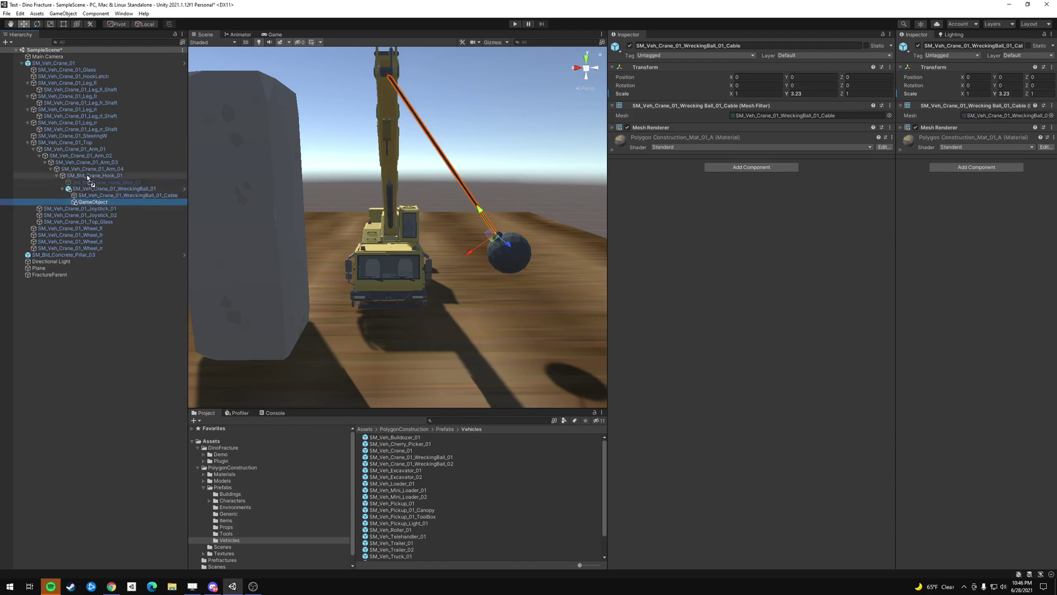
{"action": "left_click", "coordinate": [88, 202]}
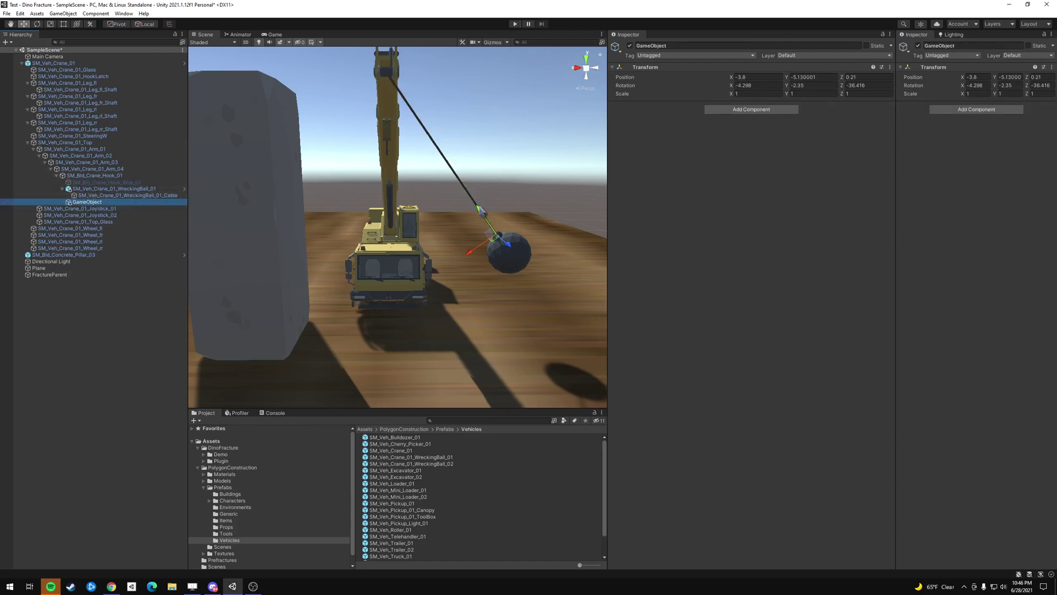
{"action": "left_click", "coordinate": [479, 209]}
{"action": "left_click", "coordinate": [83, 203]}
Step: Add an empty child named AttachPt under SM_Bld_Crane_Hook_01
{"action": "right_click", "coordinate": [92, 176]}
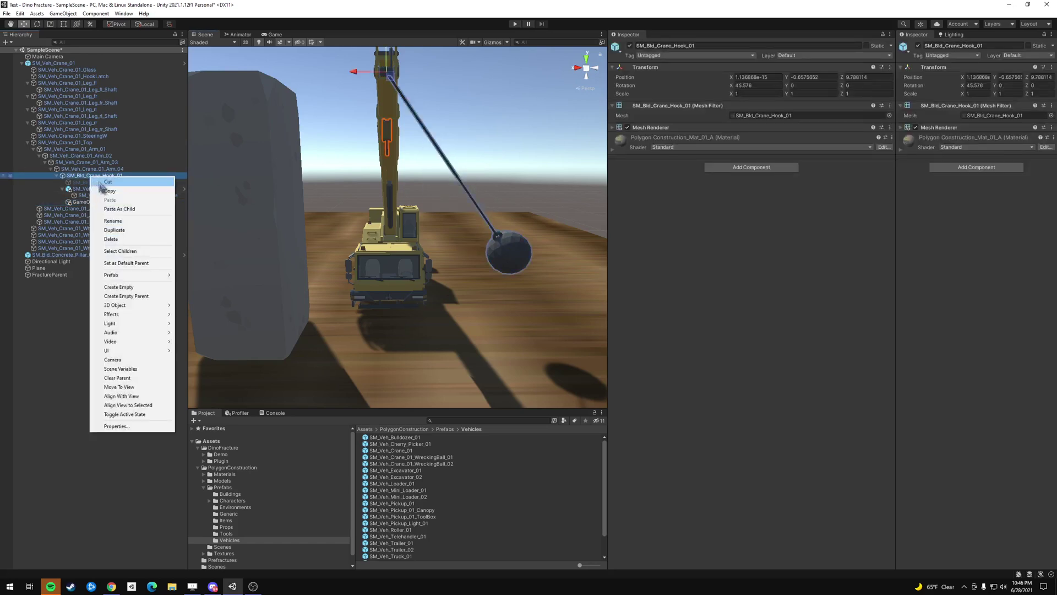
{"action": "left_click", "coordinate": [126, 287]}
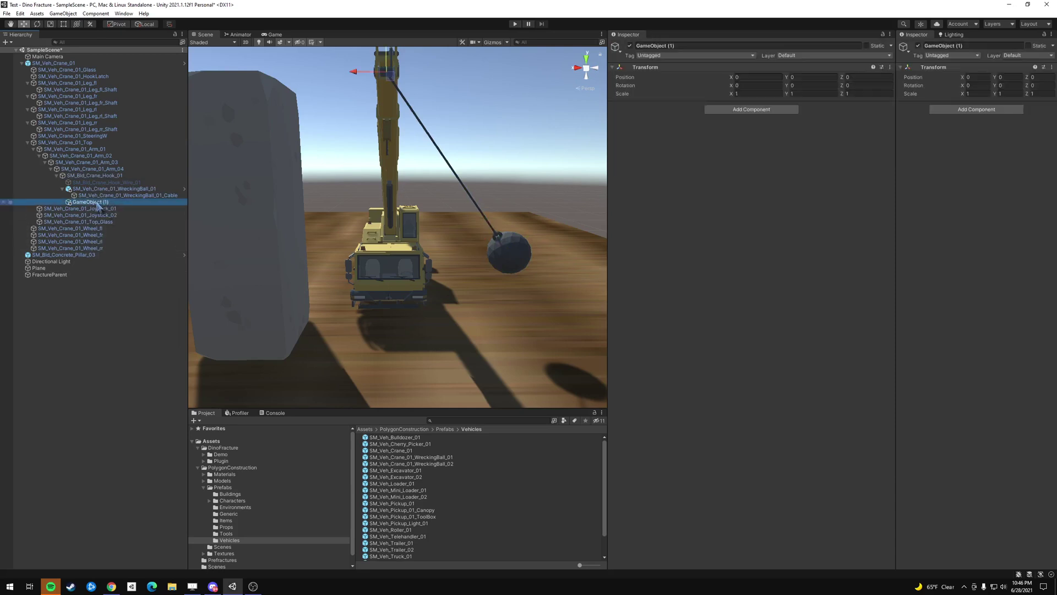
{"action": "type", "text": "Att"}
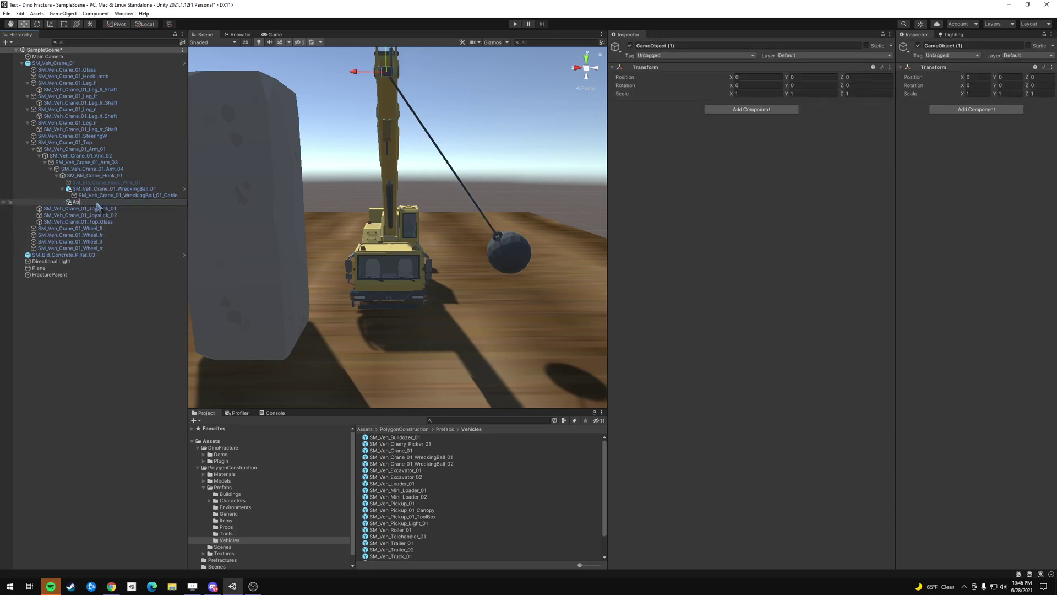
{"action": "type", "text": "achPt"}
{"action": "key", "text": "Return"}
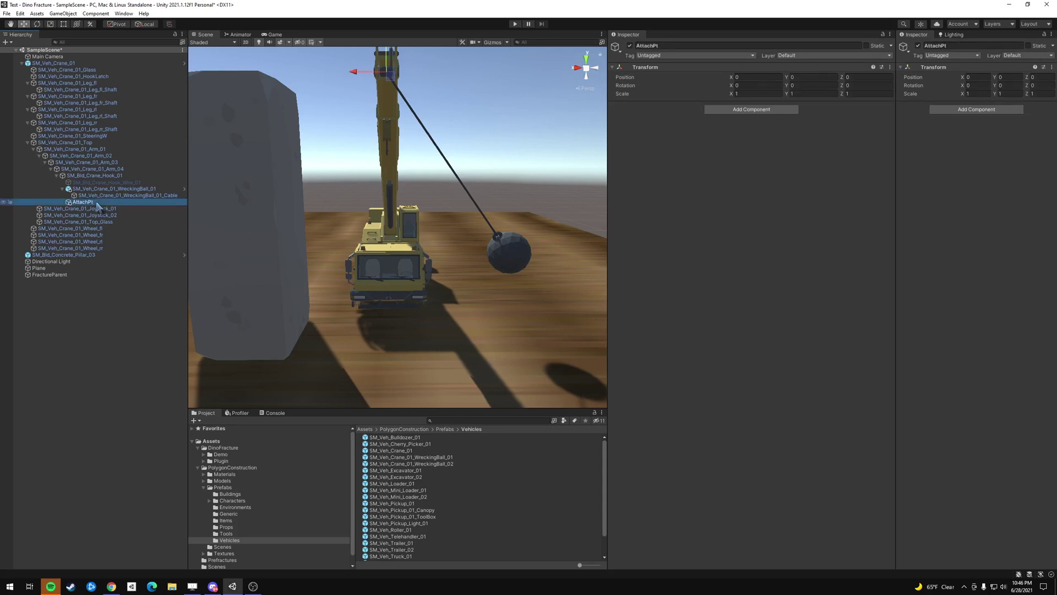
{"action": "right_click_drag", "start_coordinate": [430, 175], "coordinate": [491, 137]}
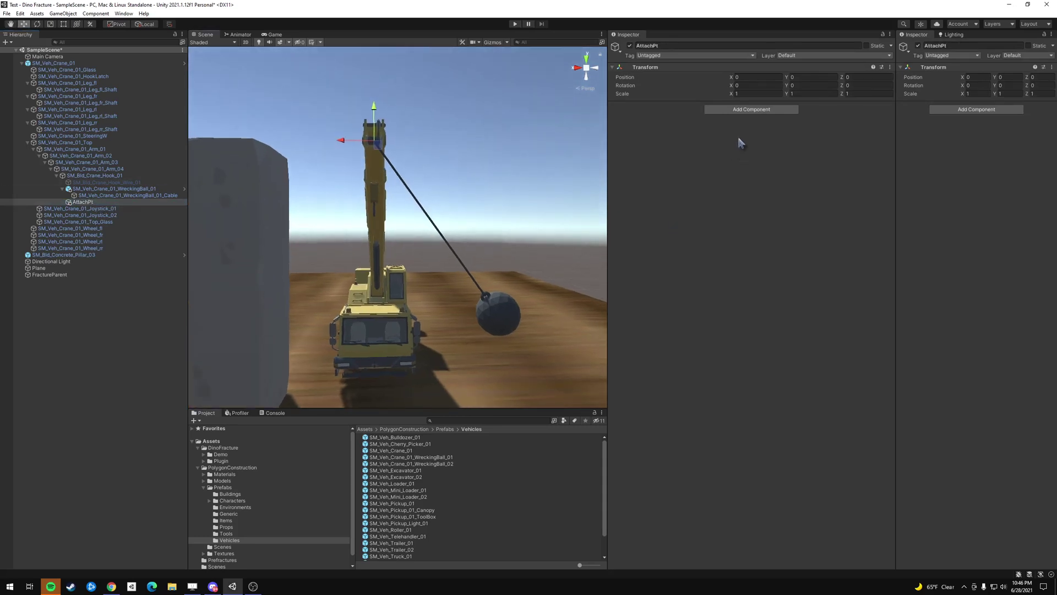
Step: Give AttachPt a Rigidbody component
{"action": "left_click", "coordinate": [745, 109]}
{"action": "type", "text": "rigid"}
{"action": "key", "text": "Return"}
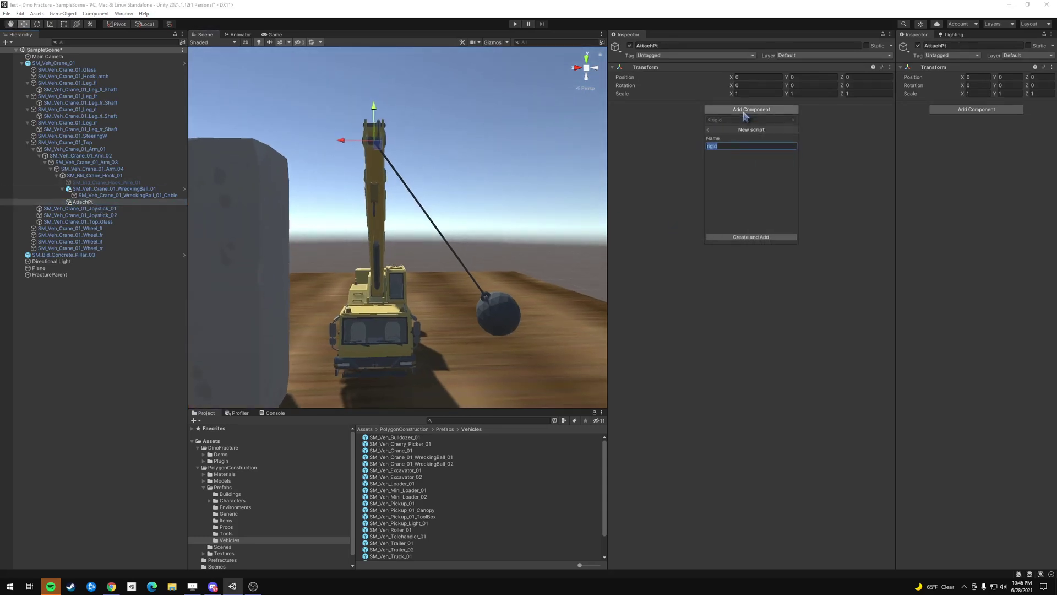
{"action": "key", "text": "Escape"}
{"action": "left_click", "coordinate": [739, 136]}
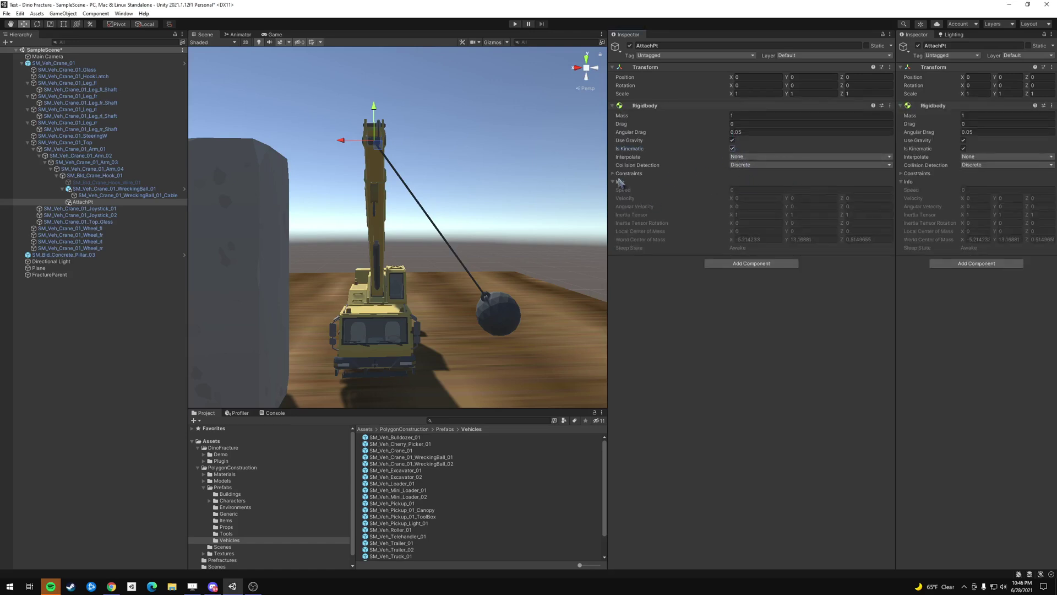
Step: Add a Configurable Joint to the cable with AttachPt as its Connected Body
{"action": "left_click", "coordinate": [117, 196]}
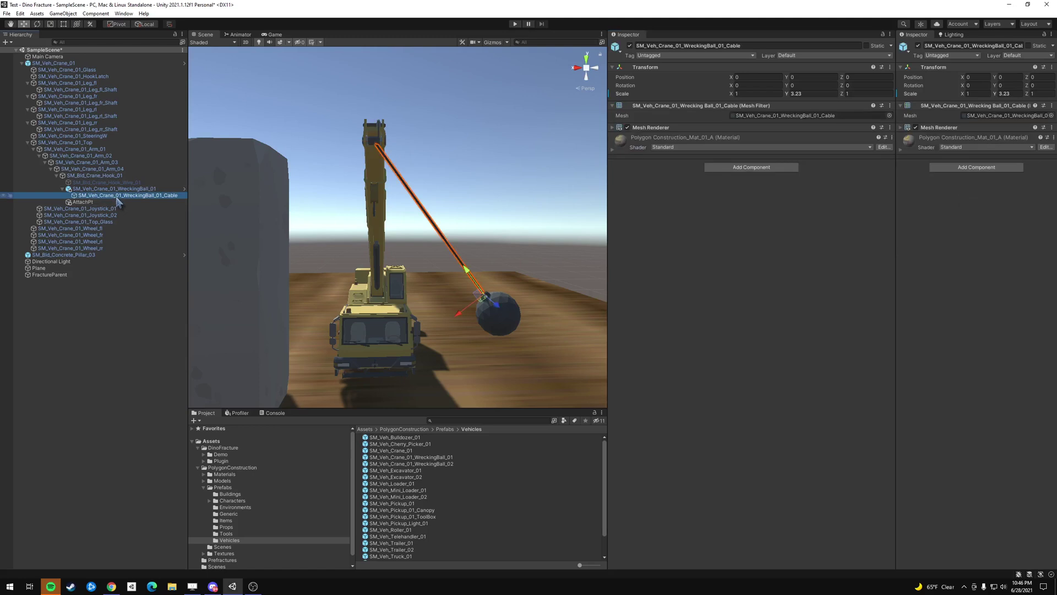
{"action": "left_click", "coordinate": [743, 167]}
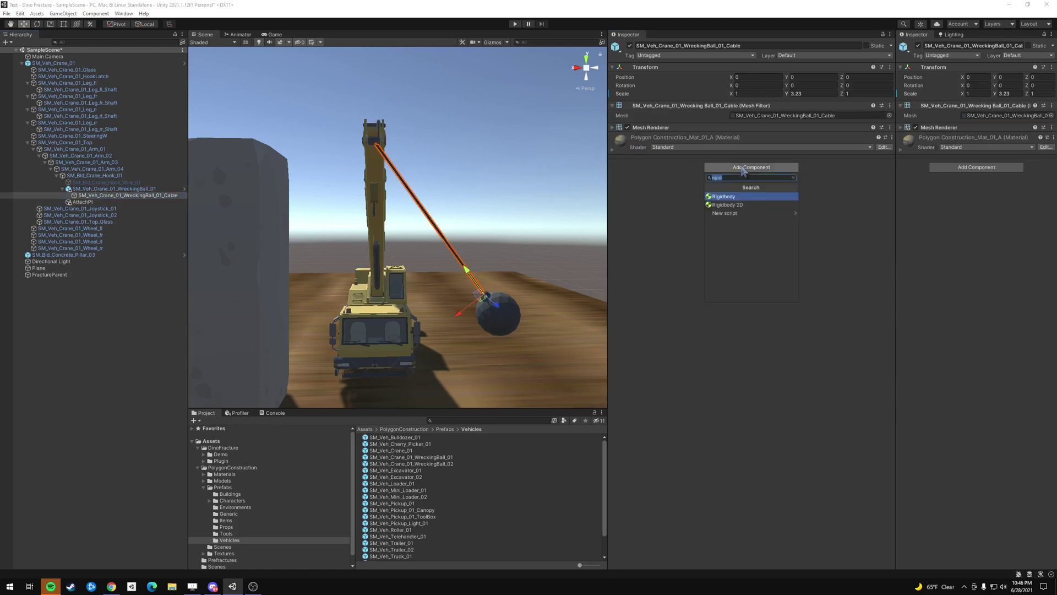
{"action": "type", "text": "joint"}
{"action": "left_click", "coordinate": [727, 205]}
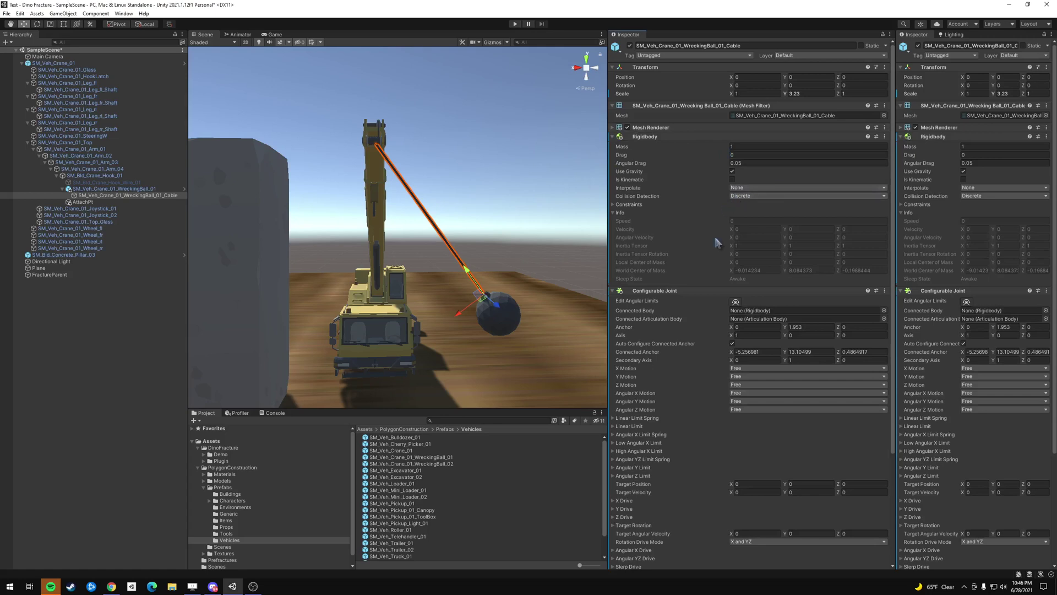
{"action": "scroll", "coordinate": [717, 242], "scroll_direction": "down", "scroll_amount": 3}
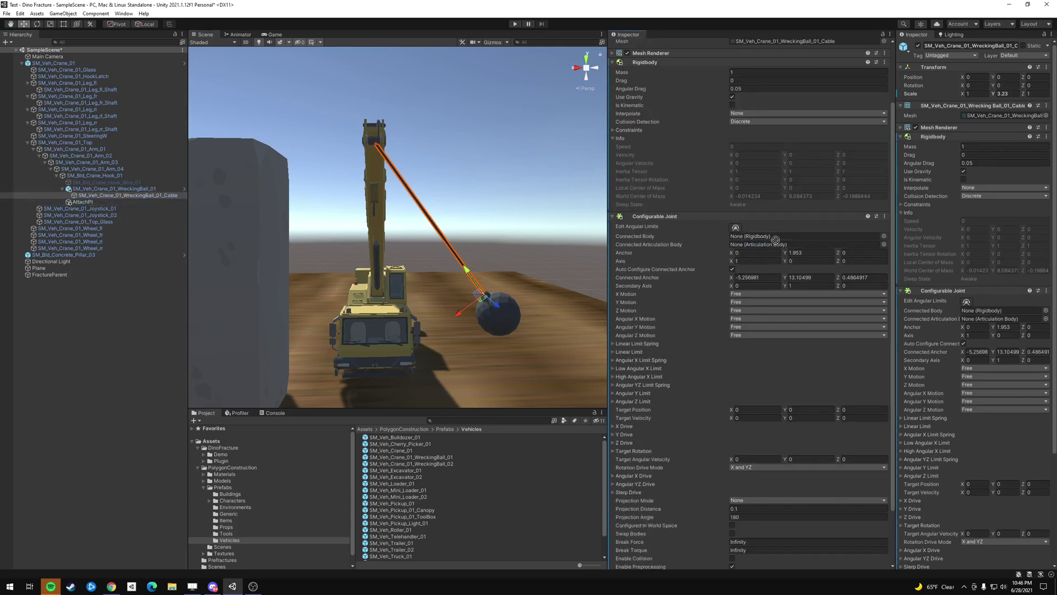
{"action": "left_click_drag", "start_coordinate": [775, 240], "coordinate": [773, 238]}
Step: Lock the joint's X, Y and Z Motion while leaving angular motion Free
{"action": "left_click", "coordinate": [753, 294]}
{"action": "left_click", "coordinate": [752, 304]}
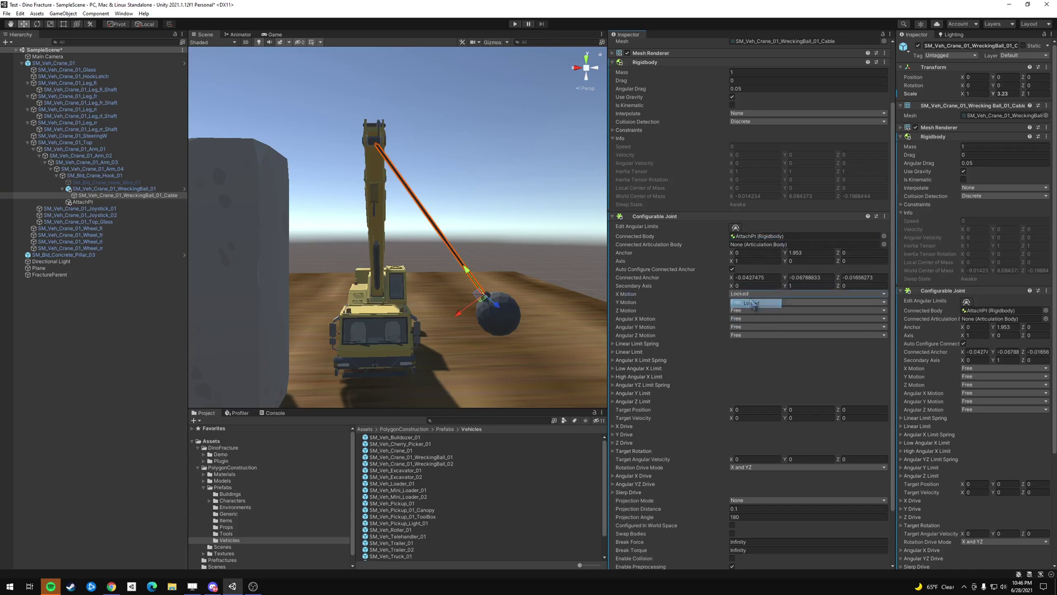
{"action": "left_click", "coordinate": [752, 303]}
{"action": "left_click", "coordinate": [753, 311]}
{"action": "left_click", "coordinate": [751, 312]}
{"action": "left_click", "coordinate": [751, 319]}
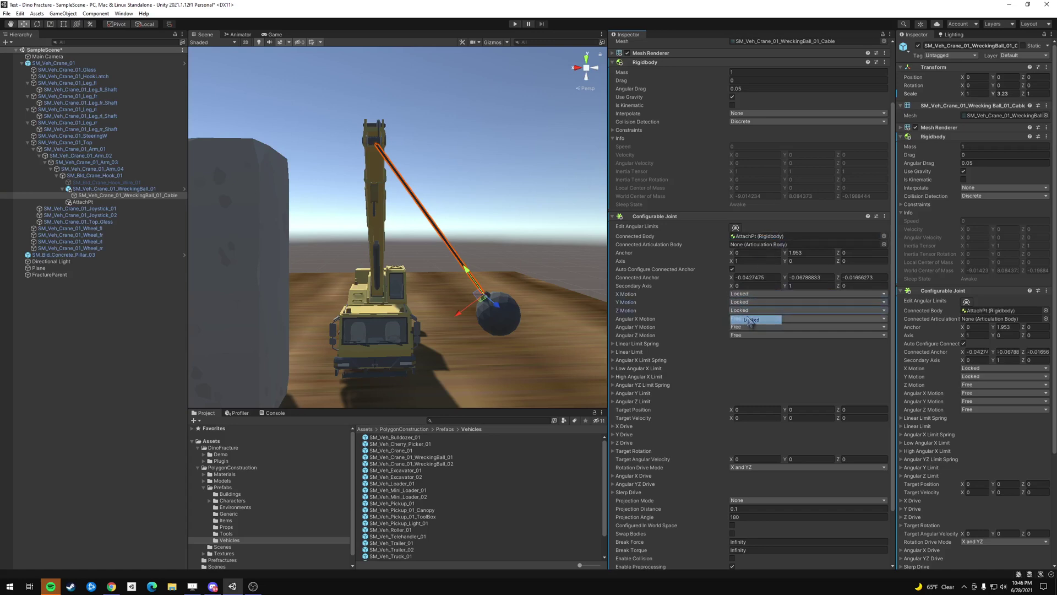
{"action": "left_click", "coordinate": [720, 350]}
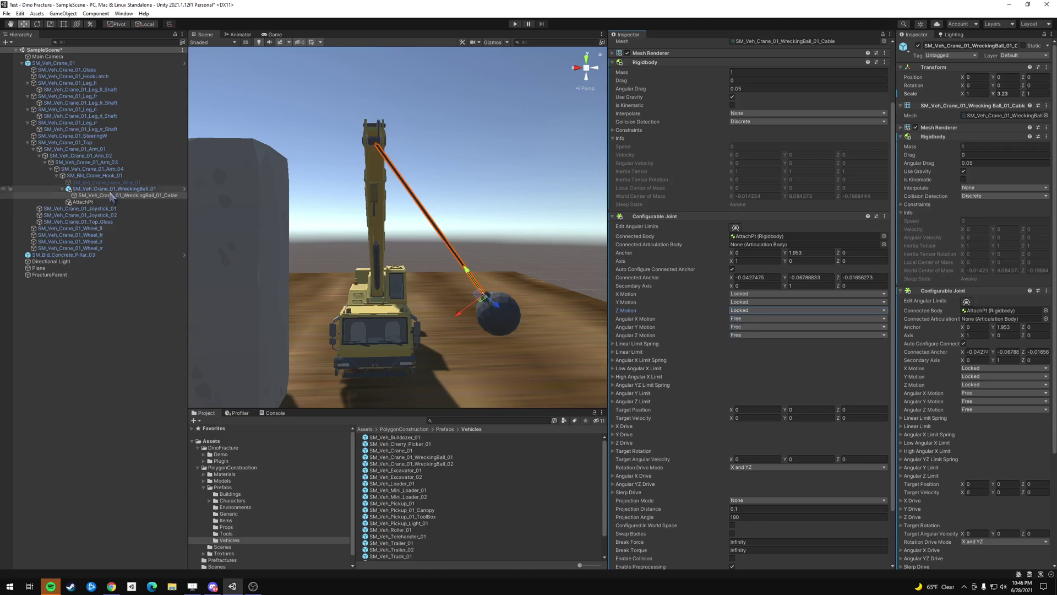
{"action": "left_click", "coordinate": [130, 189]}
Step: Add a Rigidbody to the wrecking ball with Mass 100 and Continuous Dynamic collision detection
{"action": "left_click", "coordinate": [748, 232]}
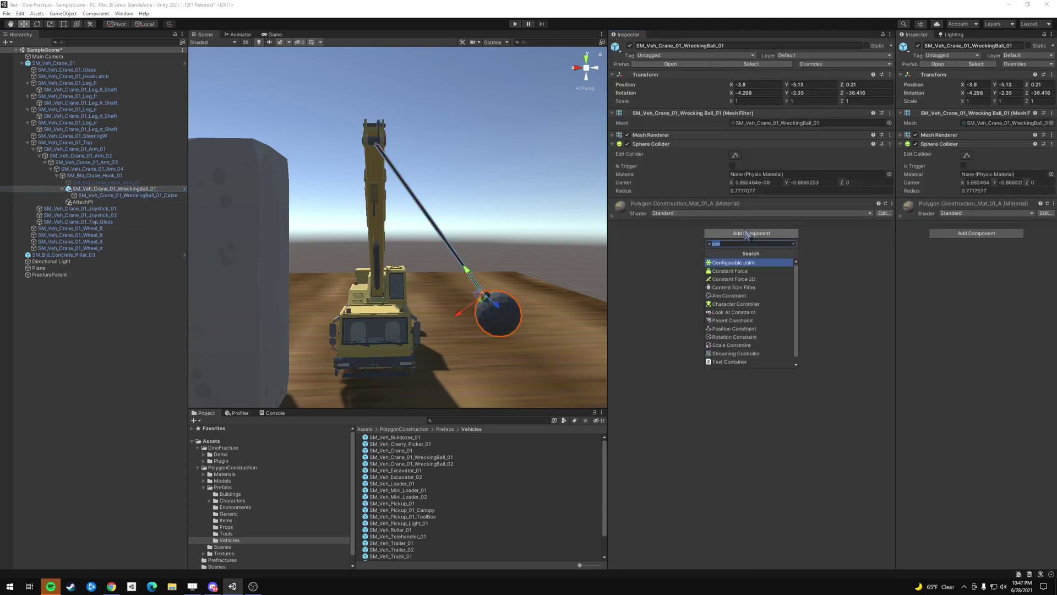
{"action": "type", "text": "rigid"}
{"action": "key", "text": "Return"}
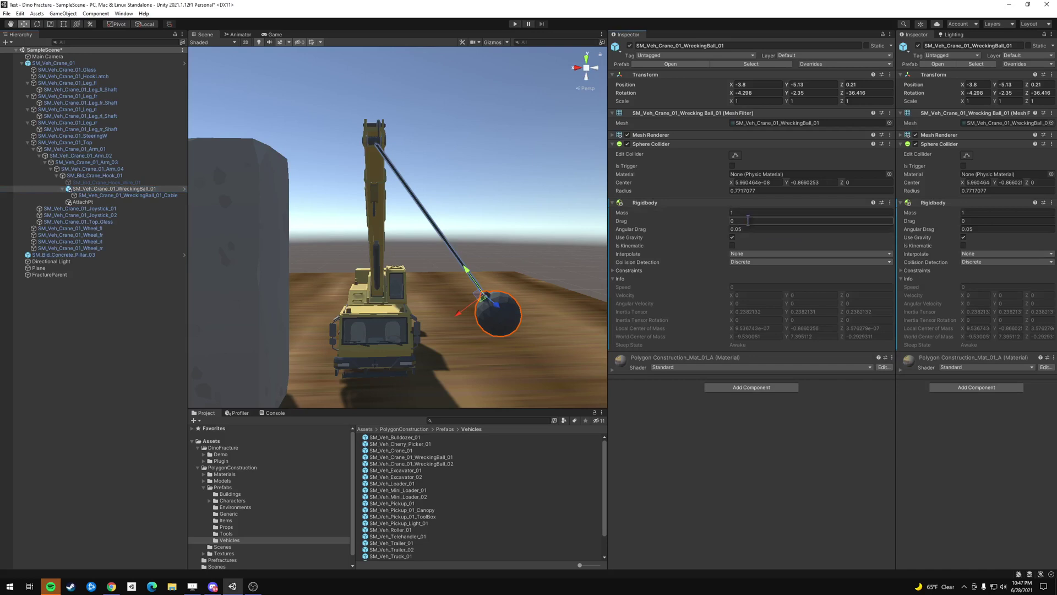
{"action": "left_click", "coordinate": [750, 212]}
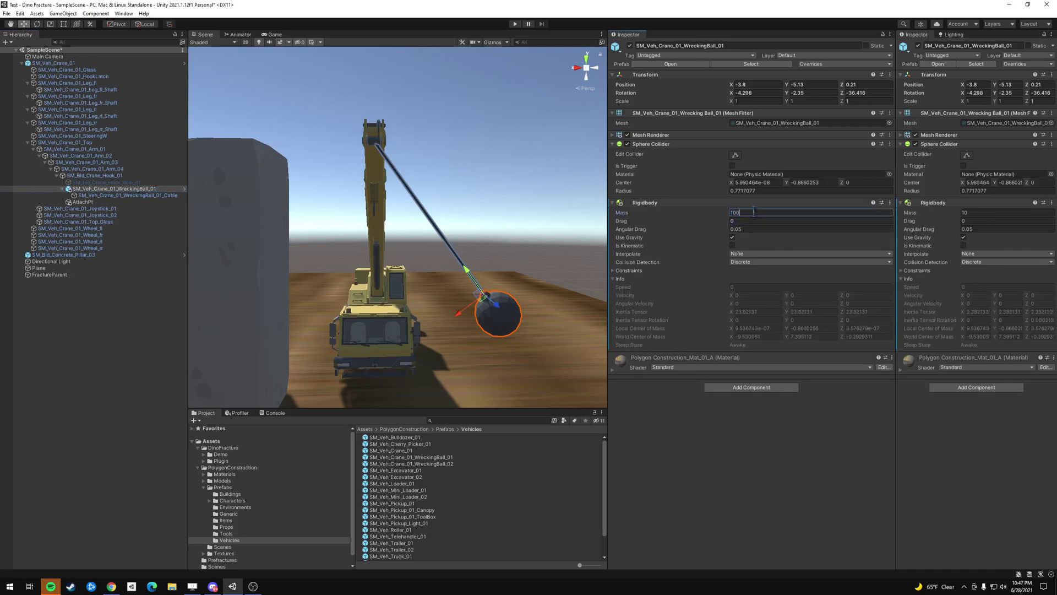
{"action": "left_click", "coordinate": [764, 262]}
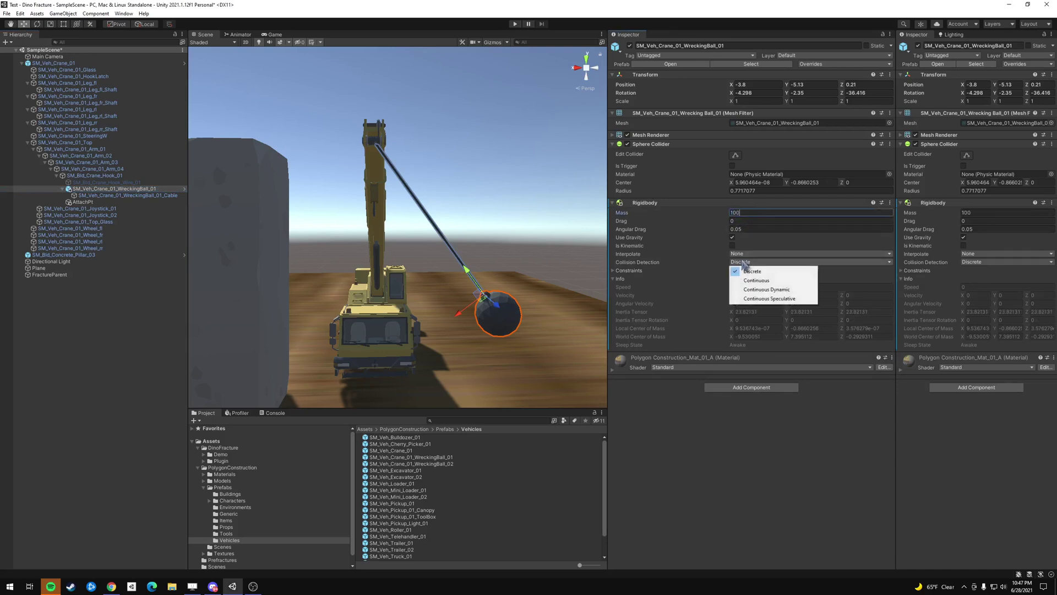
{"action": "left_click", "coordinate": [766, 289]}
Step: Add a Fixed Joint to the wrecking ball with the Cable as Connected Body
{"action": "left_click", "coordinate": [751, 387]}
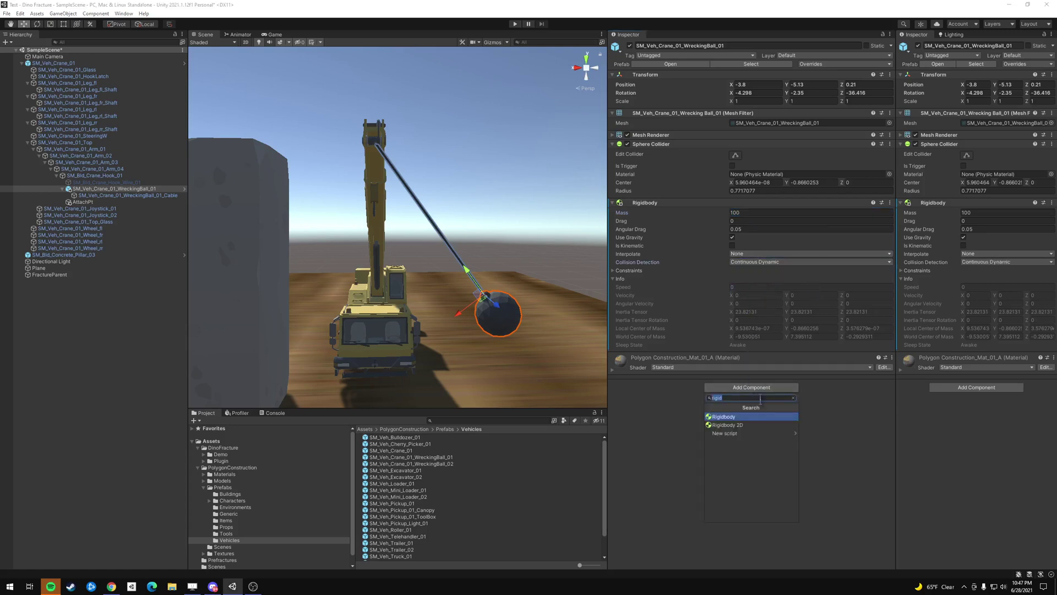
{"action": "type", "text": "fixed"}
{"action": "key", "text": "Return"}
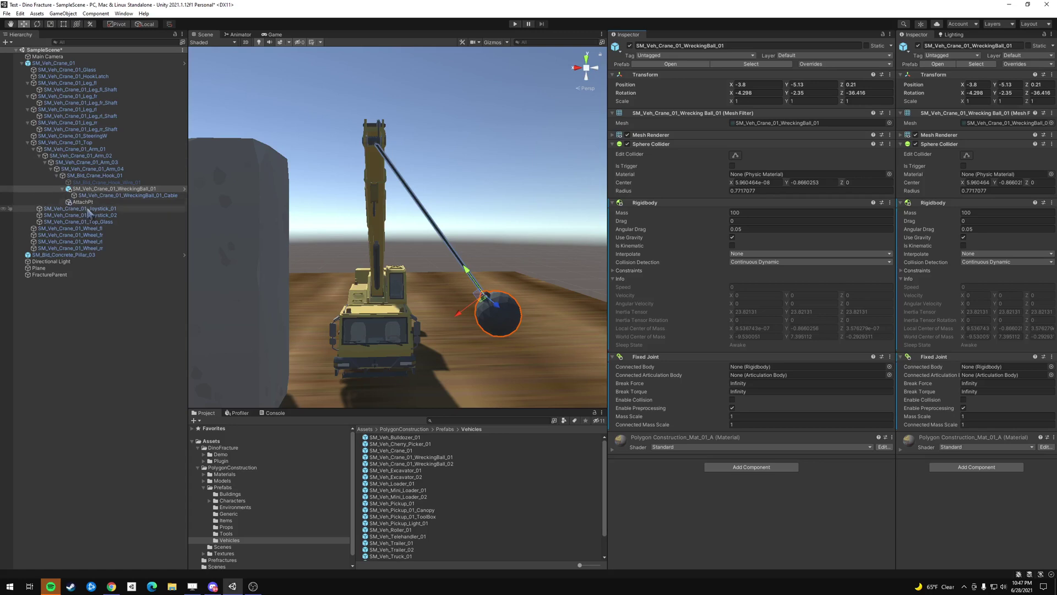
{"action": "left_click_drag", "start_coordinate": [759, 376], "coordinate": [768, 367]}
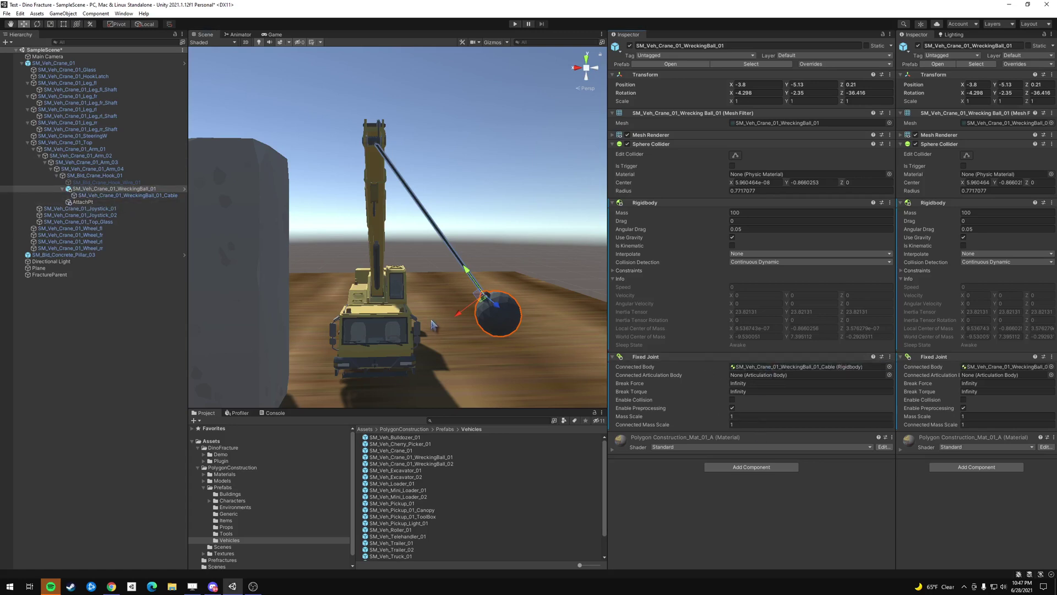
{"action": "left_click", "coordinate": [104, 182]}
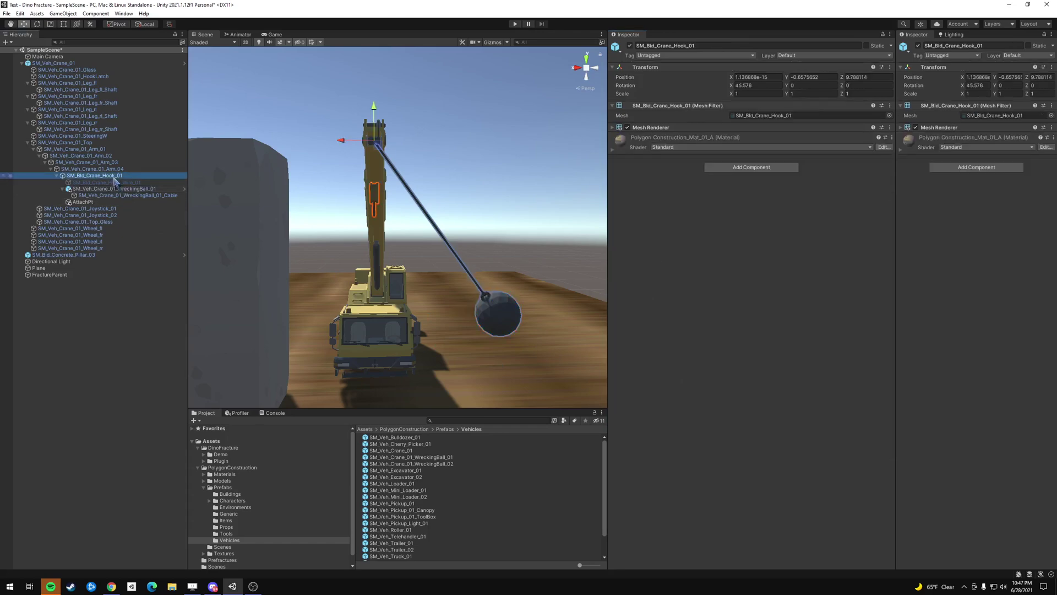
{"action": "left_click", "coordinate": [121, 196]}
{"action": "left_click", "coordinate": [121, 189]}
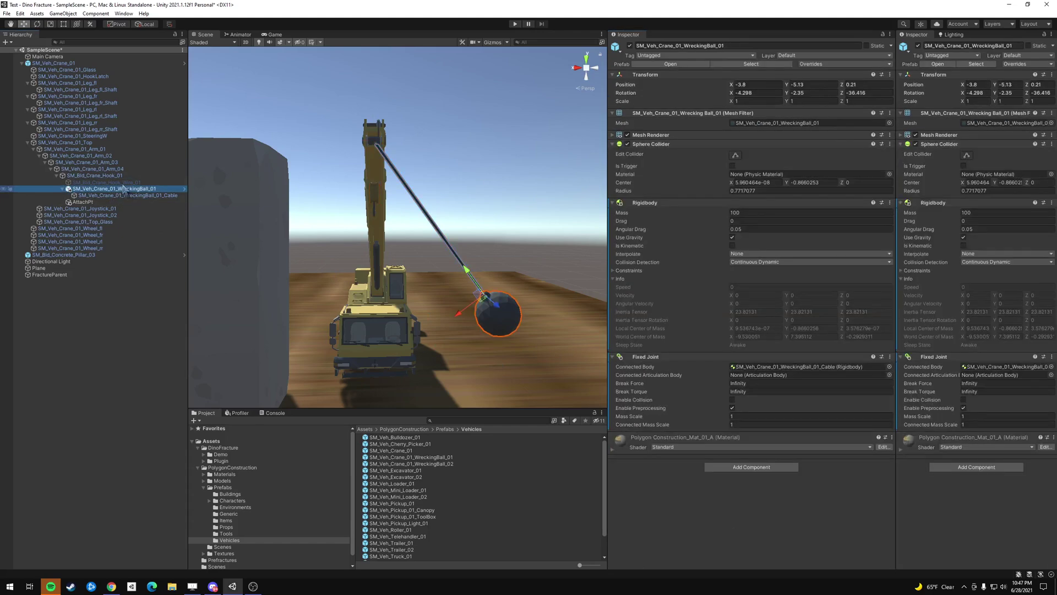
{"action": "left_click", "coordinate": [120, 177]}
{"action": "left_click", "coordinate": [254, 252]}
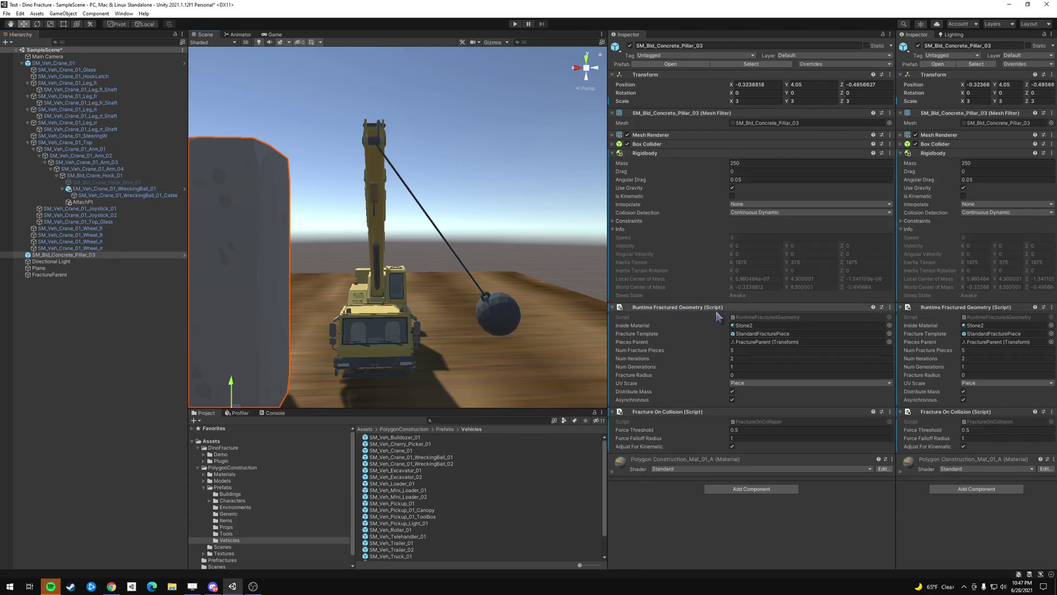
{"action": "left_click", "coordinate": [514, 25]}
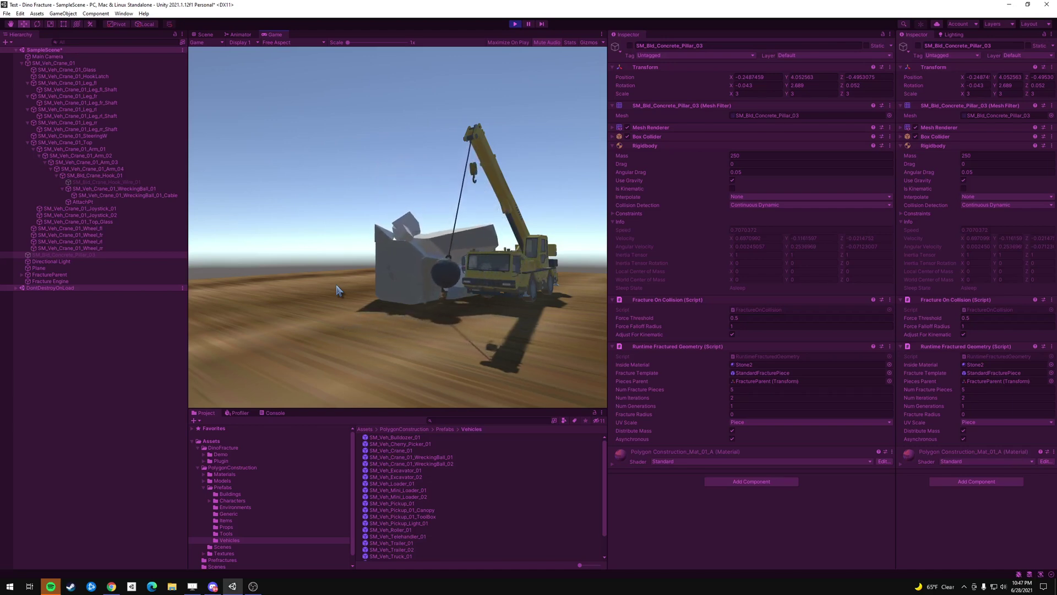
{"action": "left_click", "coordinate": [515, 24]}
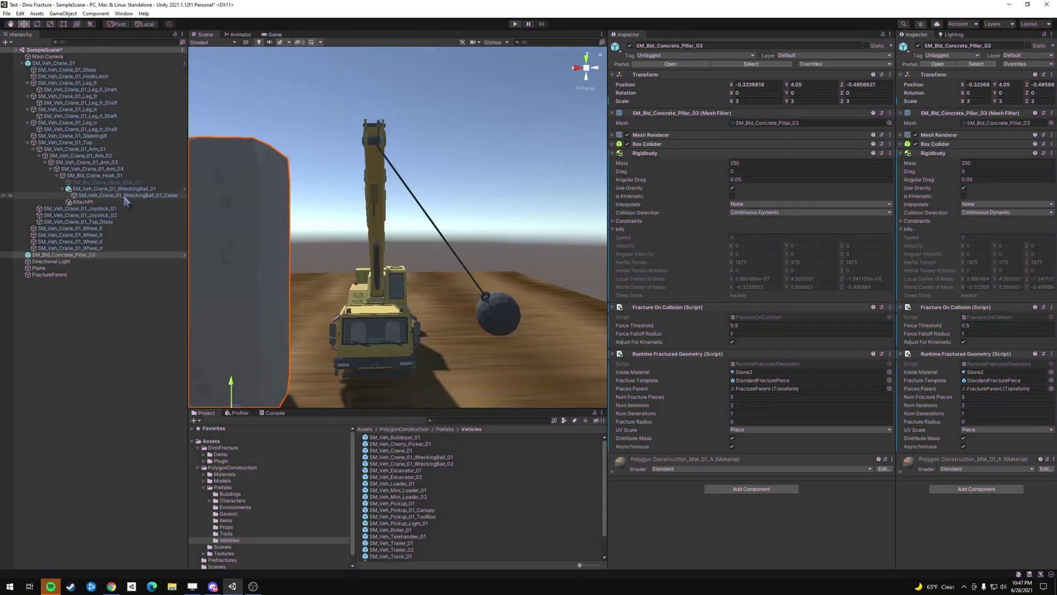
Step: Move WreckingBall_01 up under Arm_04 and deactivate SM_Bld_Crane_Hook_01
{"action": "left_click", "coordinate": [113, 176]}
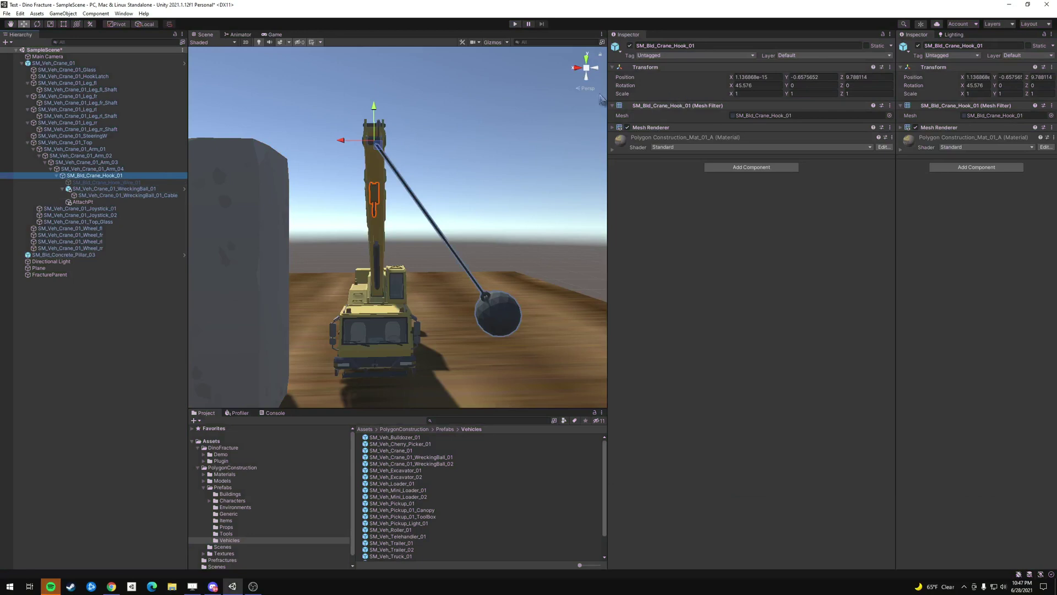
{"action": "left_click_drag", "start_coordinate": [100, 191], "coordinate": [81, 176]}
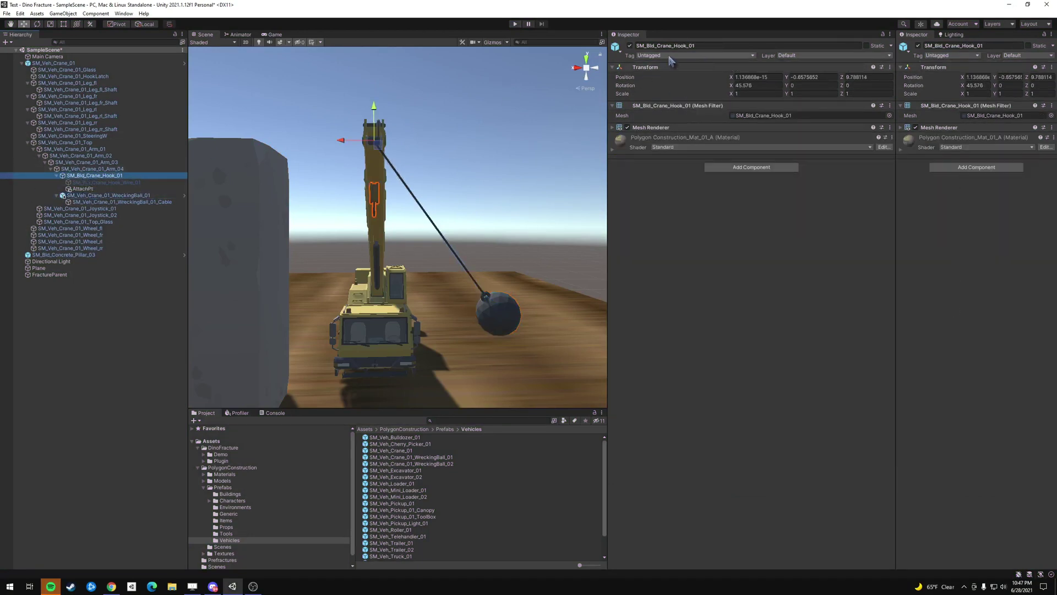
{"action": "left_click", "coordinate": [629, 46]}
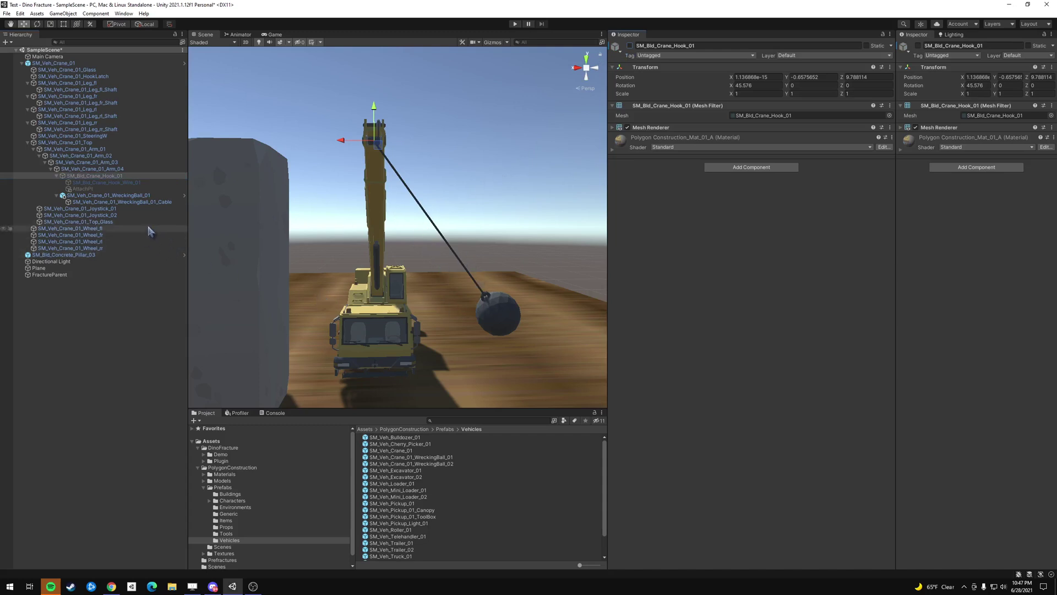
Step: Set the concrete pillar's Num Fracture Pieces to 20
{"action": "left_click", "coordinate": [284, 286]}
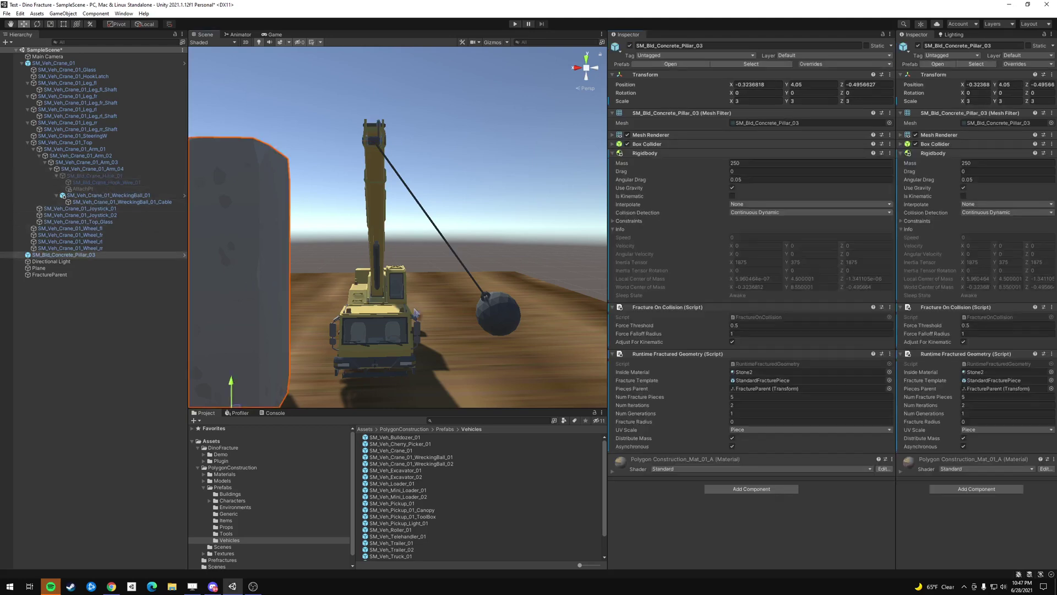
{"action": "left_click", "coordinate": [810, 396]}
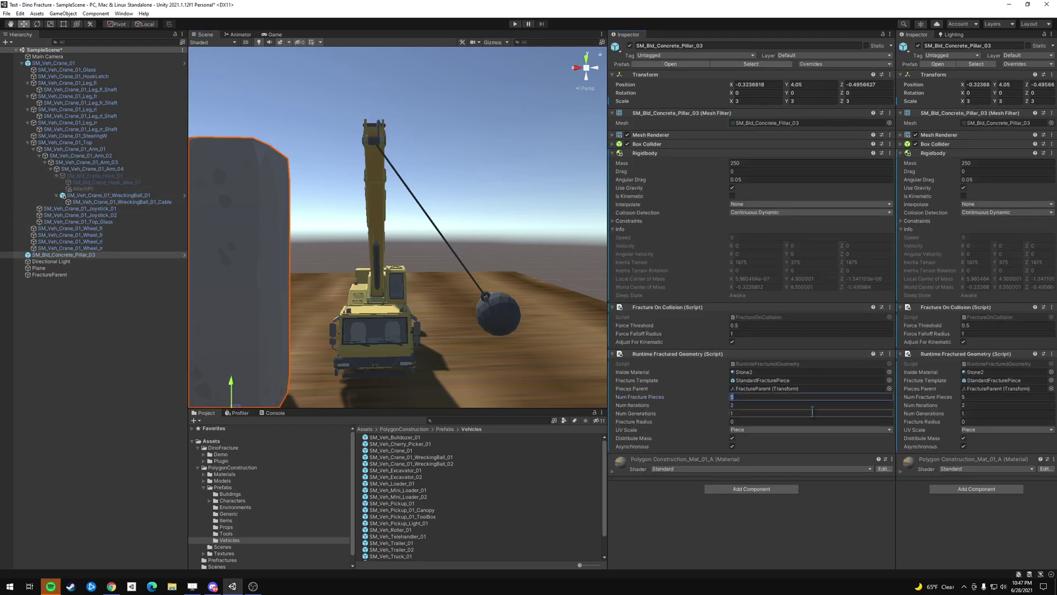
{"action": "left_click", "coordinate": [743, 556]}
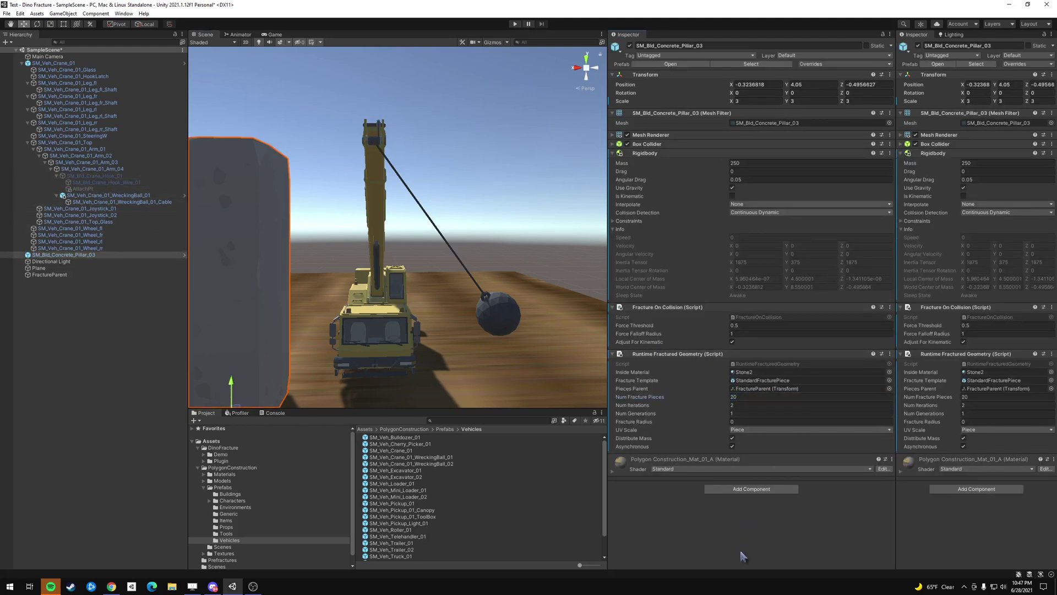
Step: Run two test plays of the fracture, then select the wrecking ball and its cable
{"action": "left_click", "coordinate": [514, 24]}
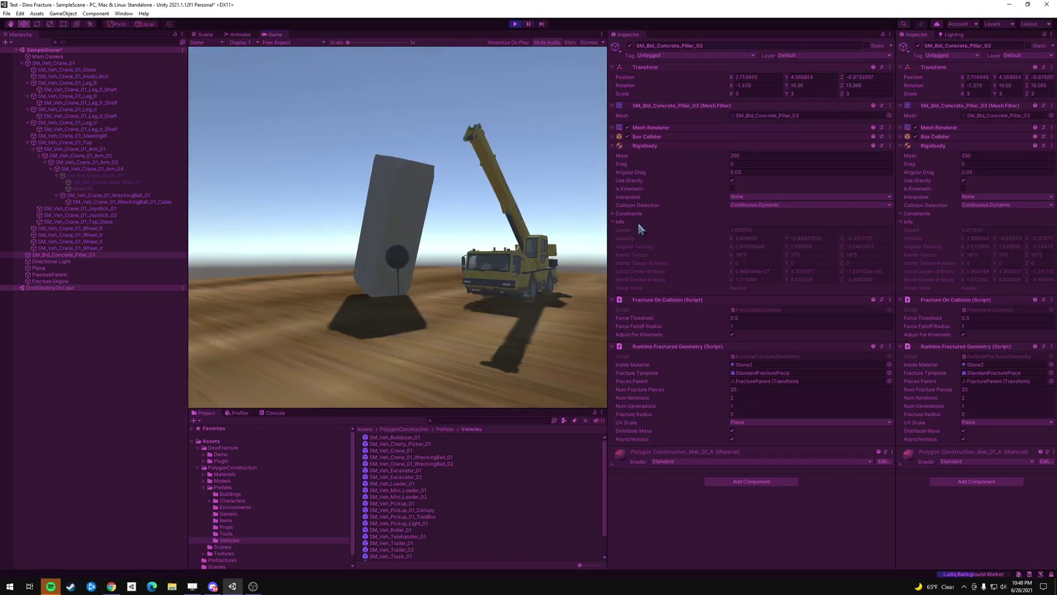
{"action": "left_click", "coordinate": [516, 24]}
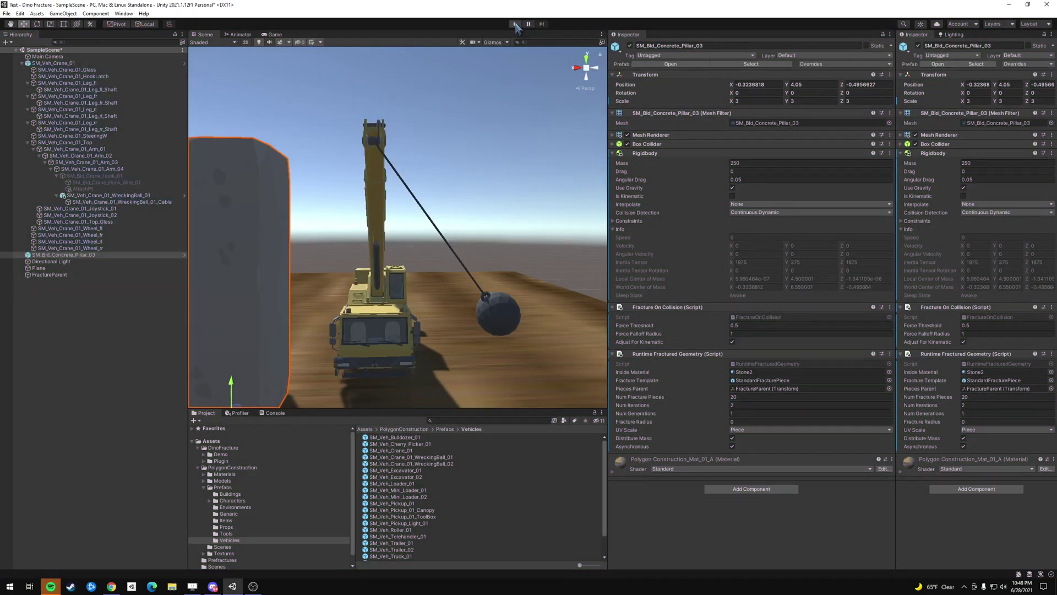
{"action": "left_click", "coordinate": [516, 24]}
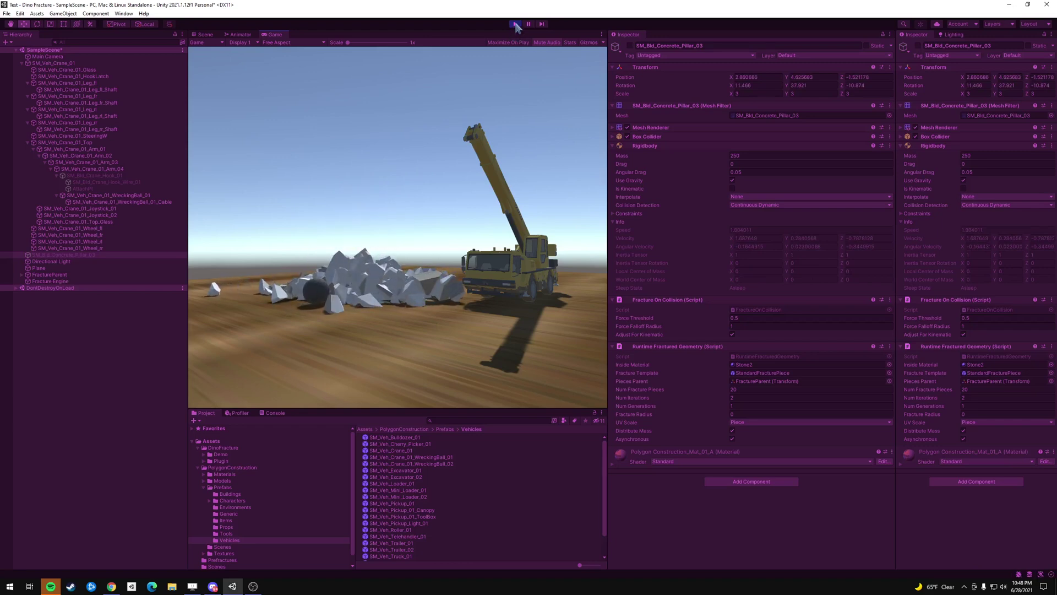
{"action": "left_click", "coordinate": [515, 25]}
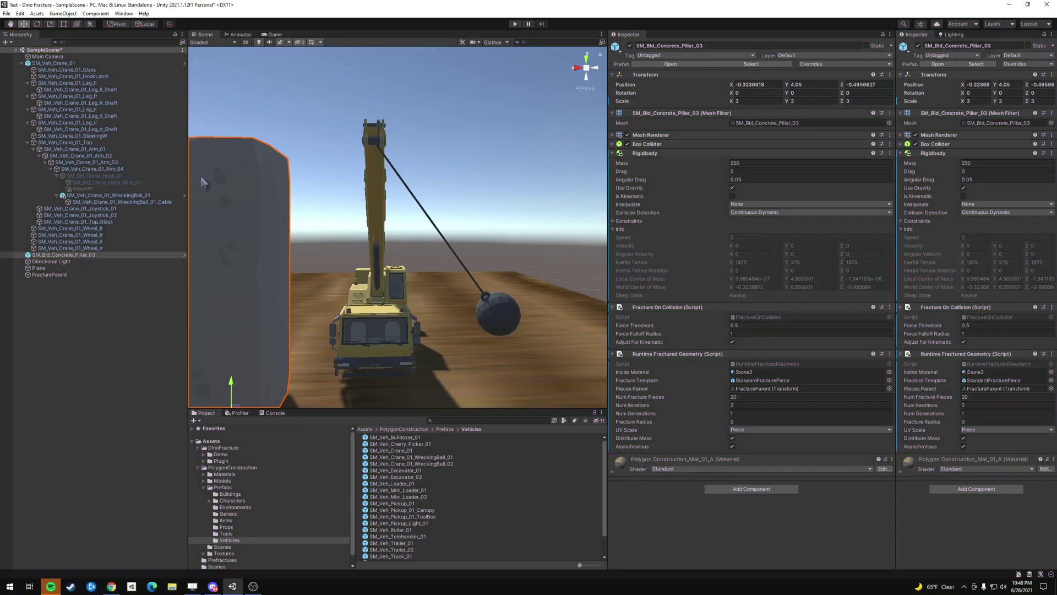
{"action": "left_click", "coordinate": [105, 195]}
{"action": "left_click", "coordinate": [101, 202]}
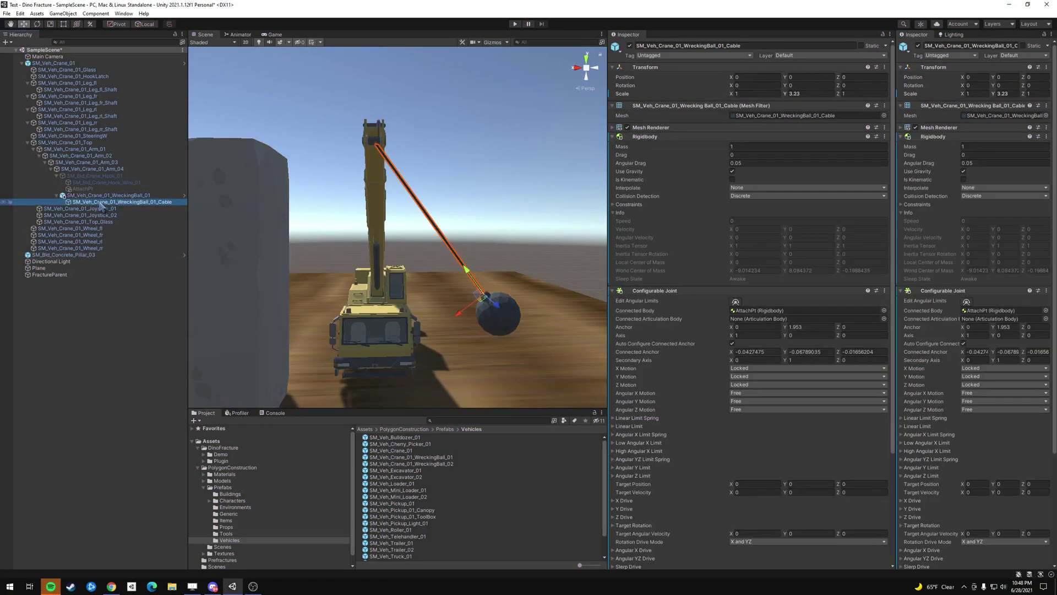
Step: Parent AttachPt under SM_Veh_Crane_01_WreckingBall_01 and run a test play of the swing
{"action": "left_click", "coordinate": [89, 188]}
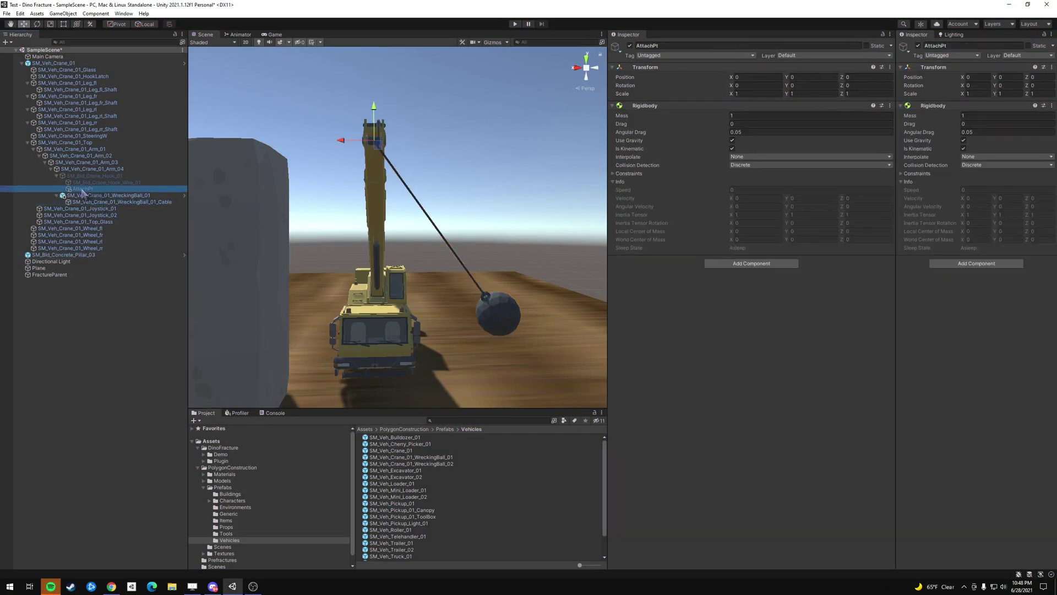
{"action": "left_click_drag", "start_coordinate": [81, 190], "coordinate": [85, 196]}
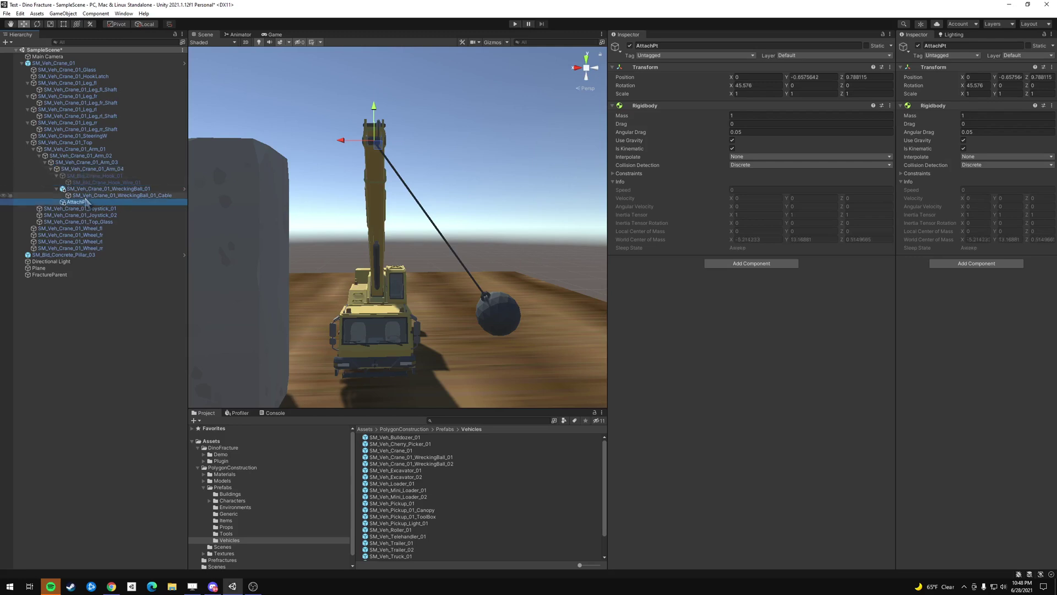
{"action": "left_click", "coordinate": [515, 23]}
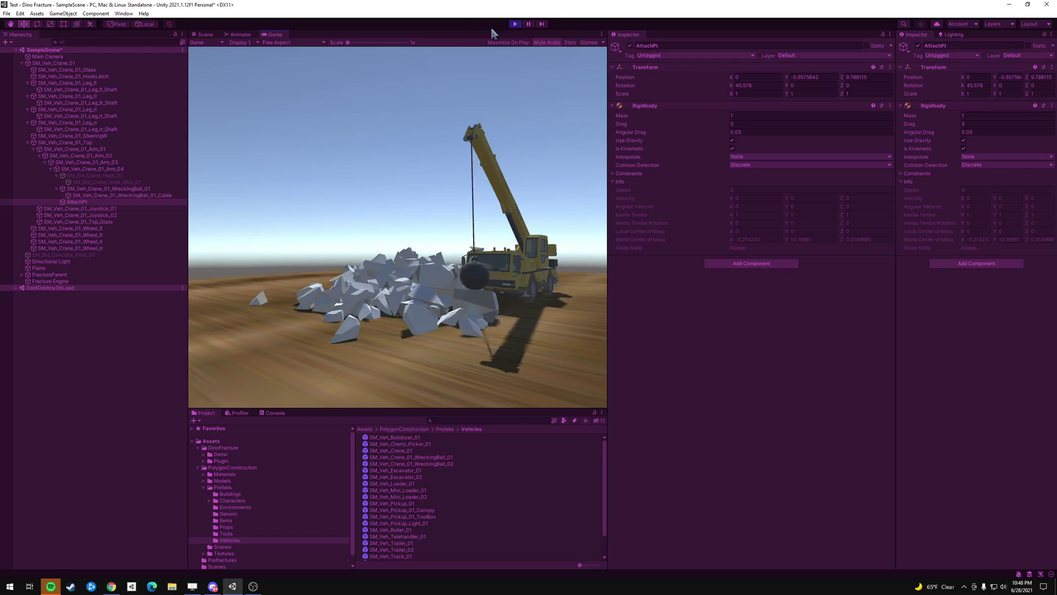
{"action": "left_click", "coordinate": [515, 23]}
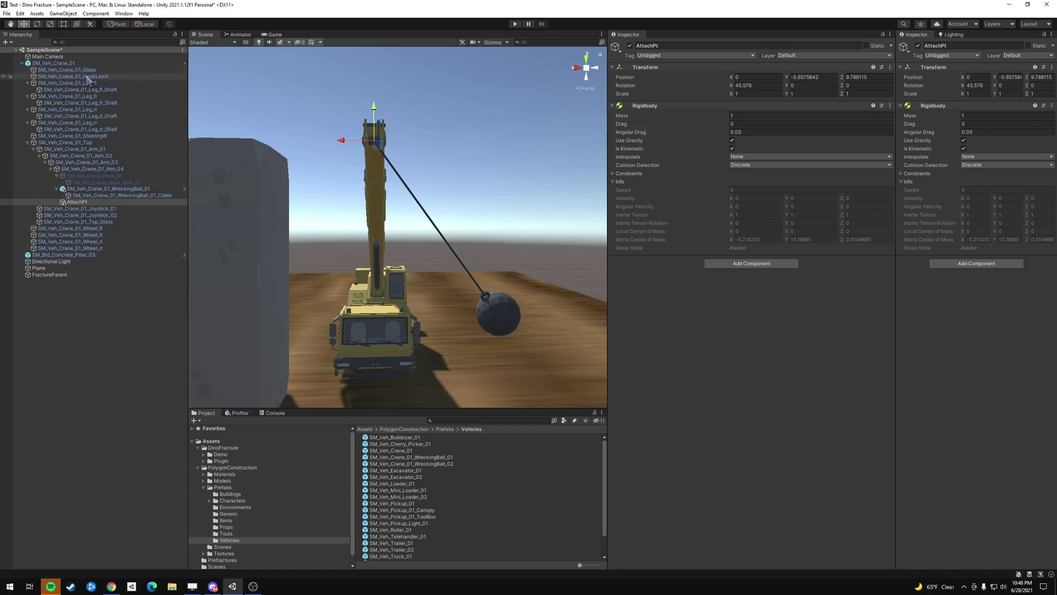
{"action": "left_click", "coordinate": [83, 254]}
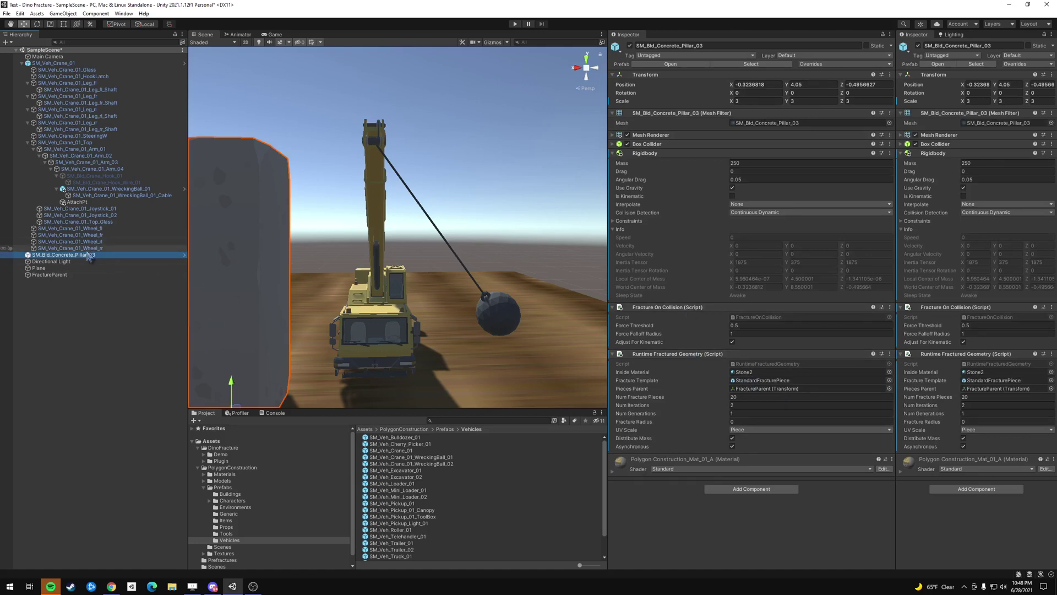
Step: Duplicate the concrete pillar and deactivate the original
{"action": "key", "text": "ctrl+d"}
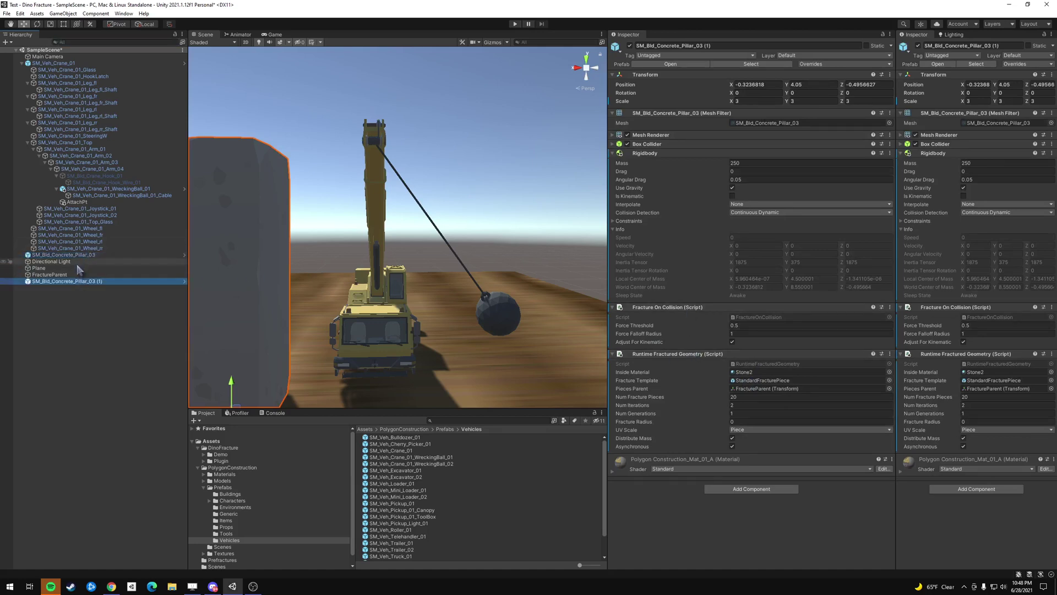
{"action": "left_click", "coordinate": [83, 255]}
{"action": "left_click", "coordinate": [630, 46]}
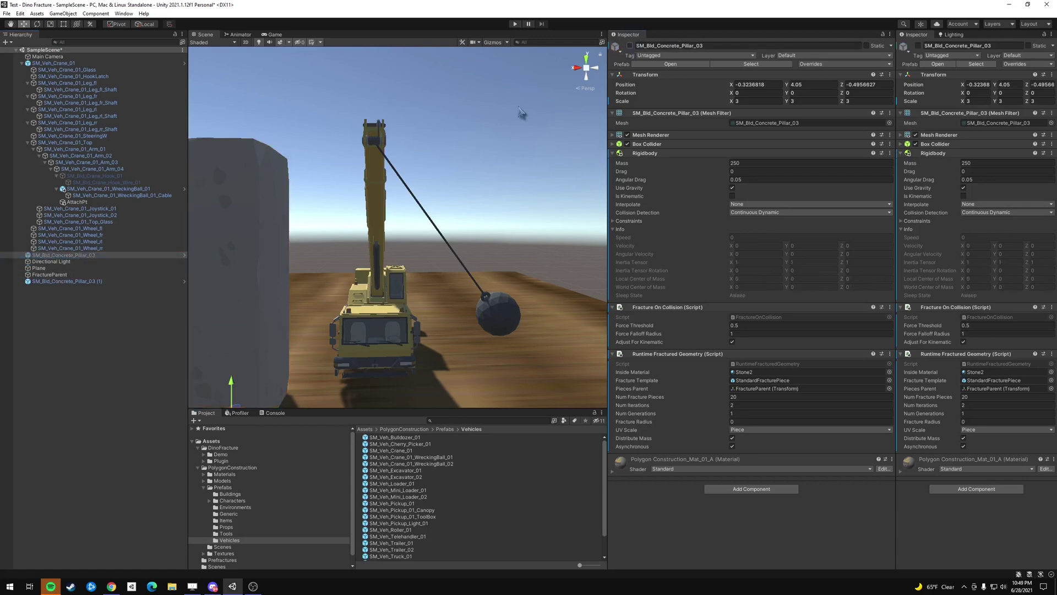
{"action": "left_click", "coordinate": [154, 281]}
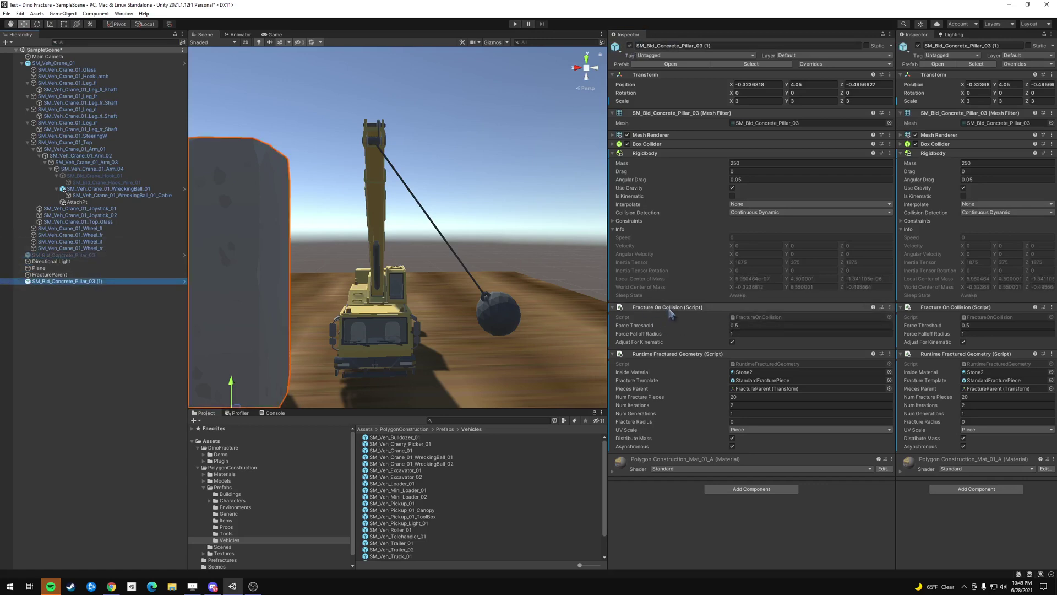
Step: Remove the Fracture On Collision and Runtime Fractured Geometry components from the copy
{"action": "right_click", "coordinate": [689, 356]}
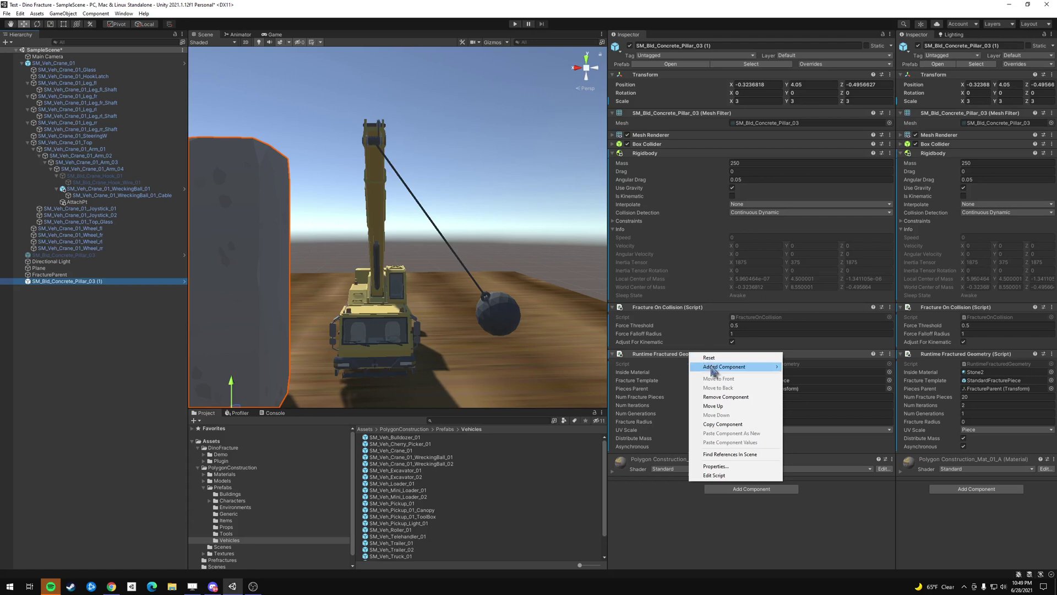
{"action": "left_click", "coordinate": [710, 365]}
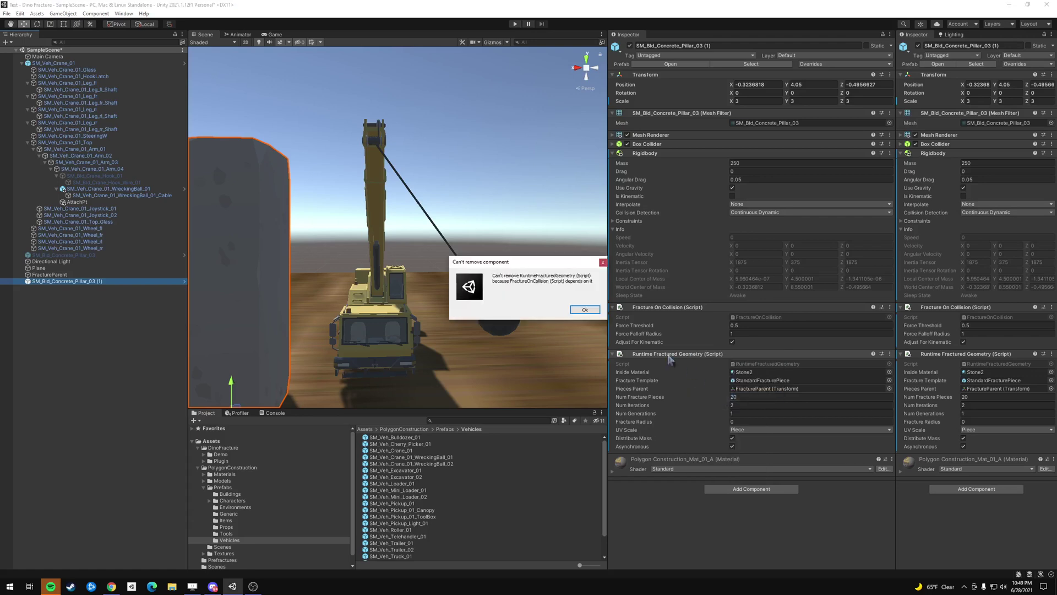
{"action": "left_click", "coordinate": [585, 310]}
{"action": "right_click", "coordinate": [673, 307]}
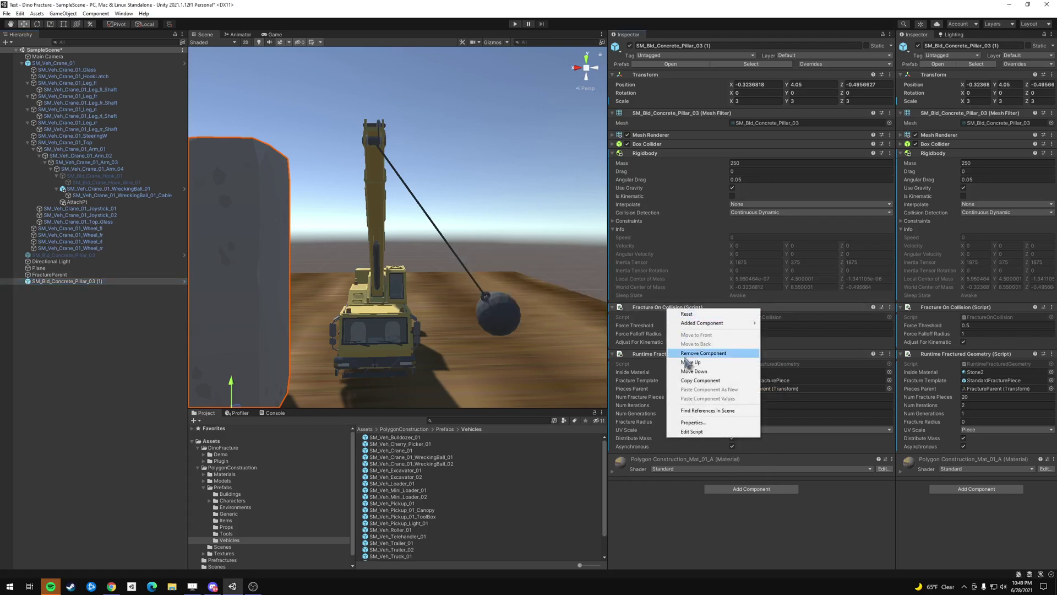
{"action": "left_click", "coordinate": [676, 314]}
{"action": "right_click", "coordinate": [676, 310]}
{"action": "left_click", "coordinate": [710, 321]}
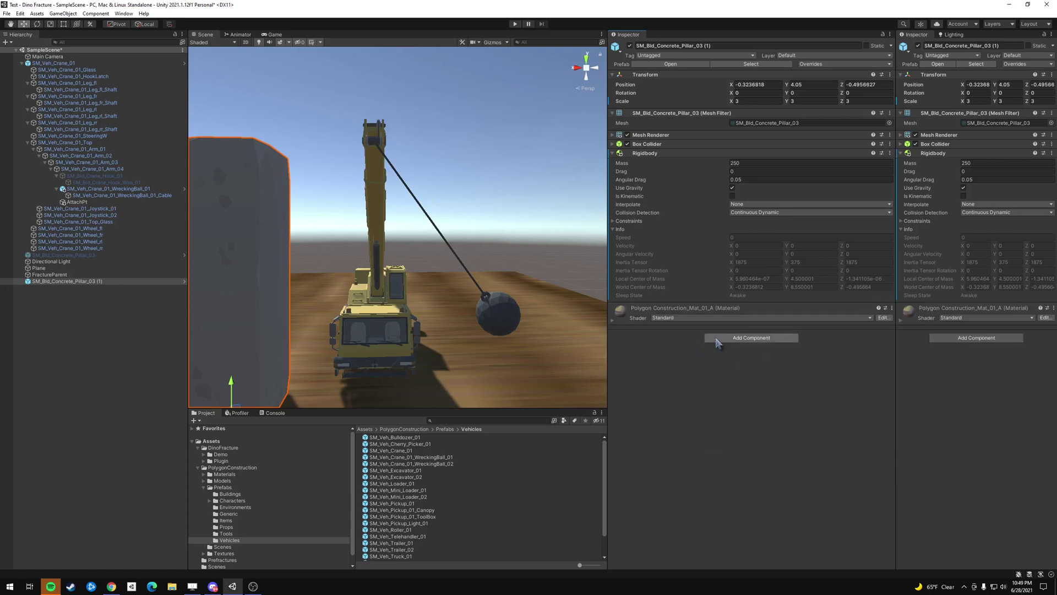
Step: Add a Pre Fractured Geometry component to the pillar copy
{"action": "left_click", "coordinate": [733, 338]}
{"action": "type", "text": "frac"}
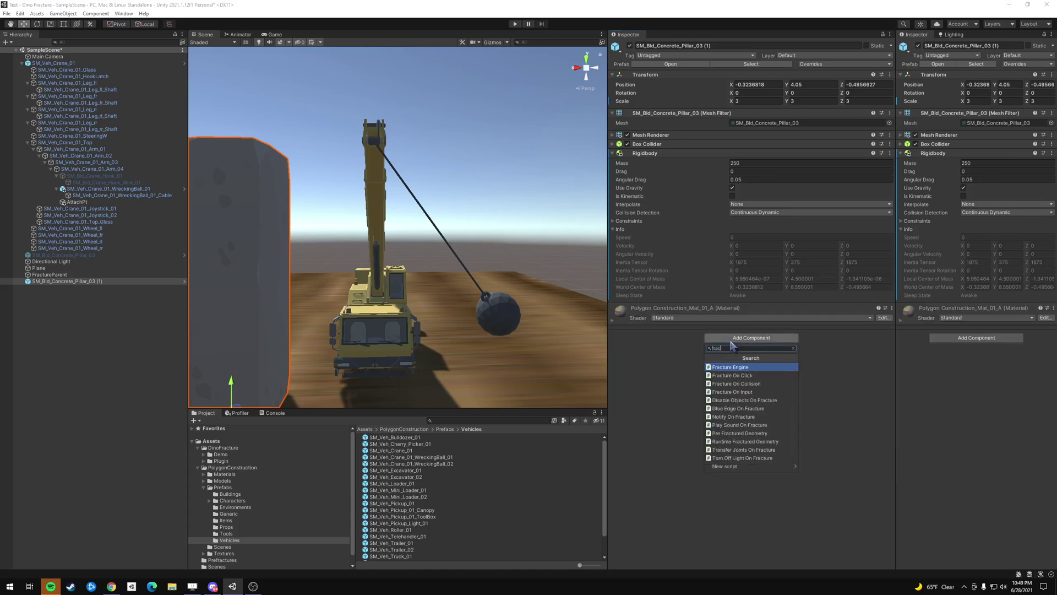
{"action": "left_click", "coordinate": [747, 433]}
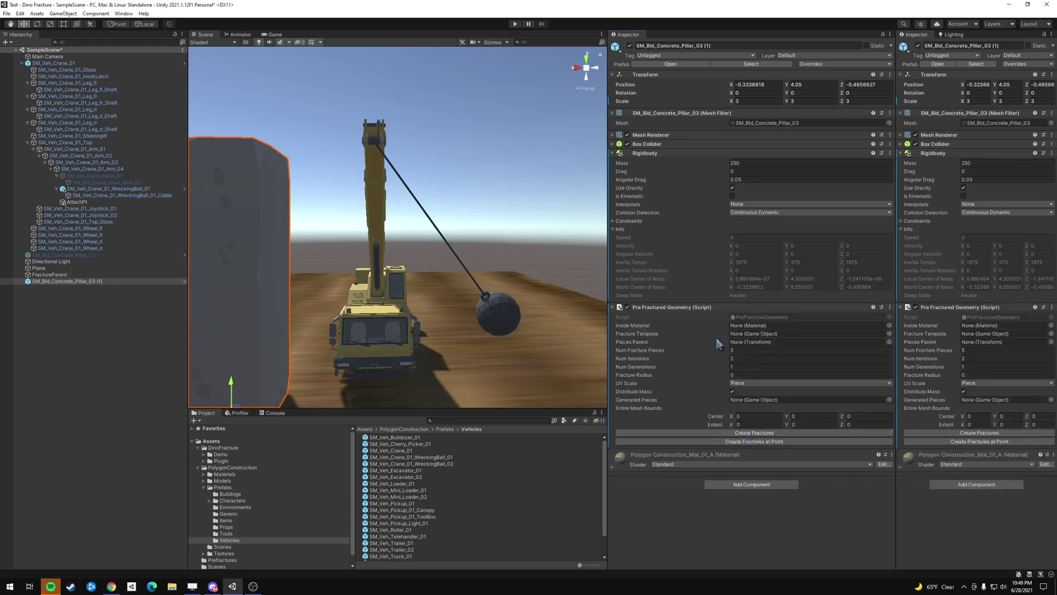
Step: Set Inside Material to Stone2 and Fracture Template to the StandardFracturePiece asset
{"action": "left_click", "coordinate": [889, 325]}
{"action": "scroll", "coordinate": [947, 437], "scroll_direction": "down", "scroll_amount": 1}
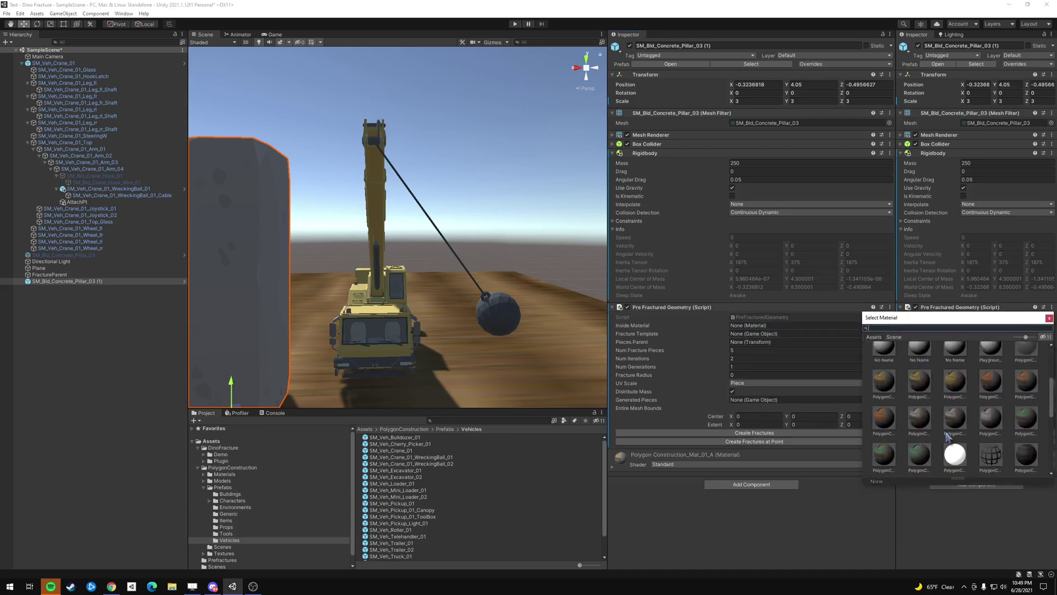
{"action": "scroll", "coordinate": [939, 431], "scroll_direction": "down", "scroll_amount": 1}
{"action": "scroll", "coordinate": [938, 433], "scroll_direction": "down", "scroll_amount": 2}
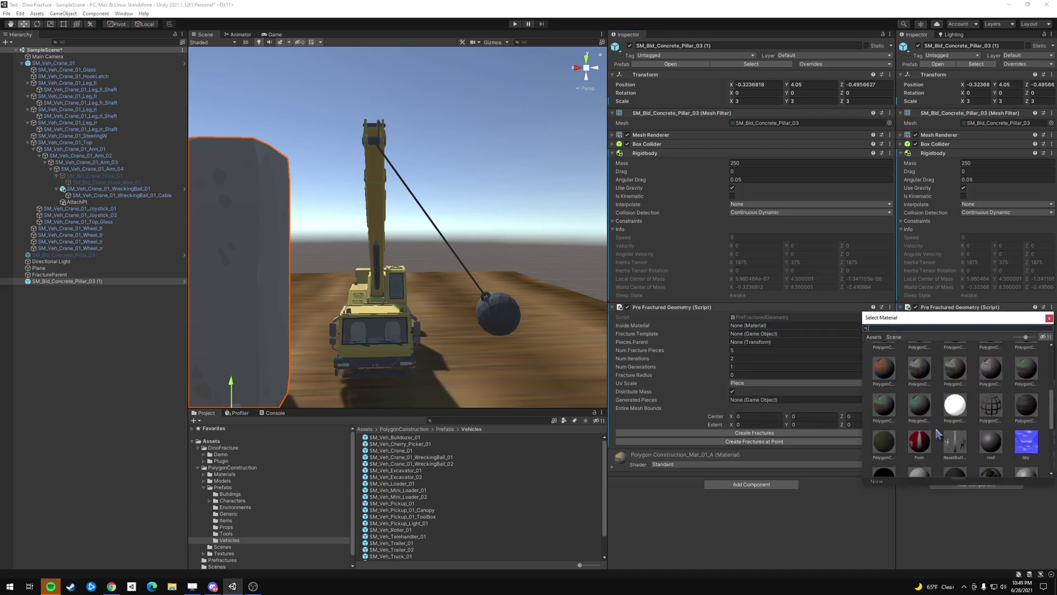
{"action": "left_click", "coordinate": [919, 454]}
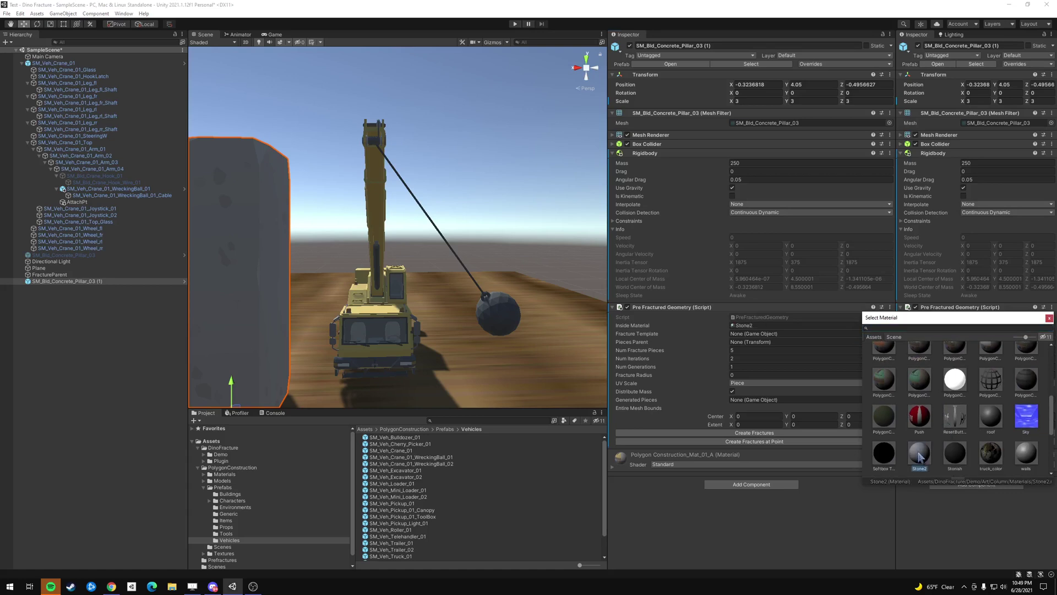
{"action": "left_click", "coordinate": [919, 454]}
{"action": "left_click", "coordinate": [890, 334]}
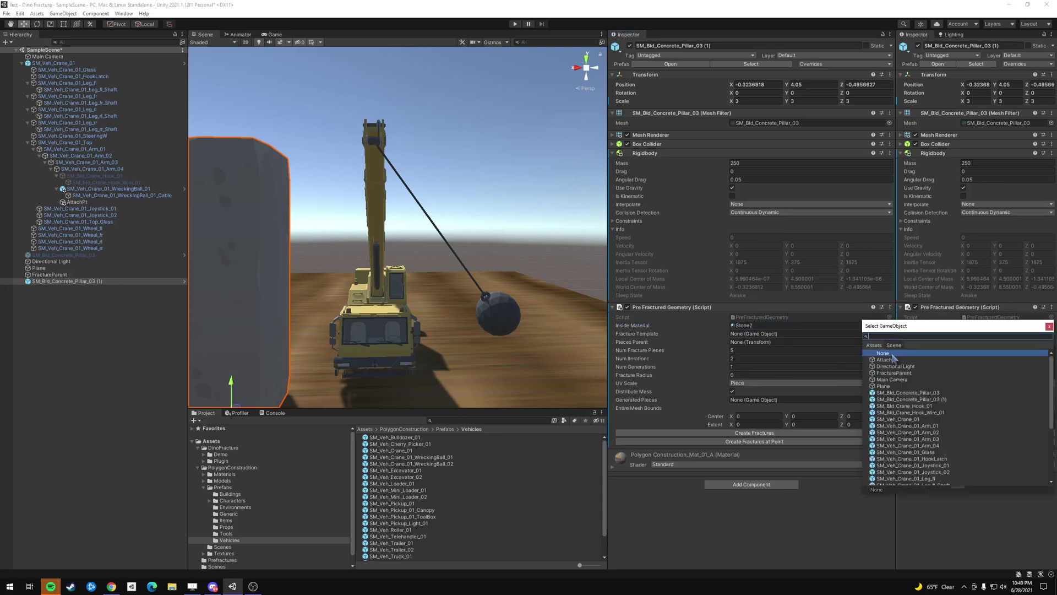
{"action": "left_click", "coordinate": [879, 346]}
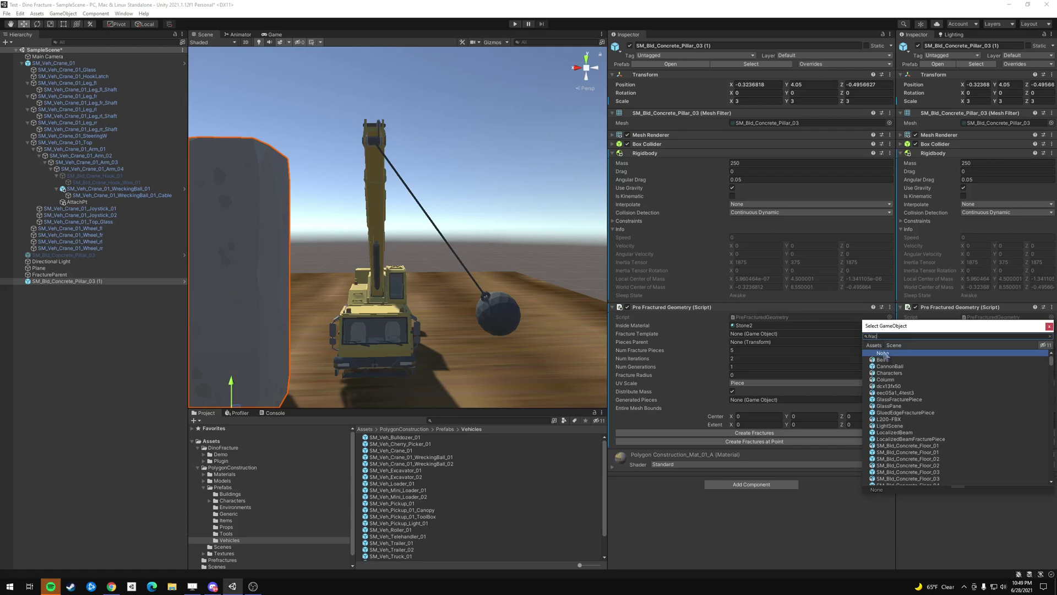
{"action": "double_click", "coordinate": [901, 380]}
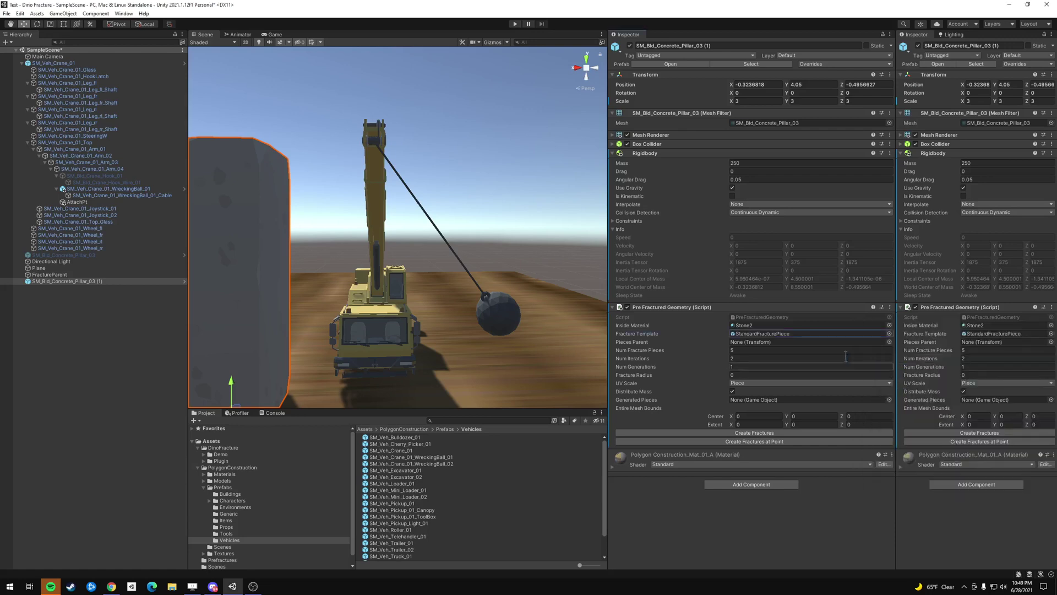
Step: Set Pieces Parent to FractureParent with 20 pieces, then create fractures without saving meshes
{"action": "left_click", "coordinate": [890, 342]}
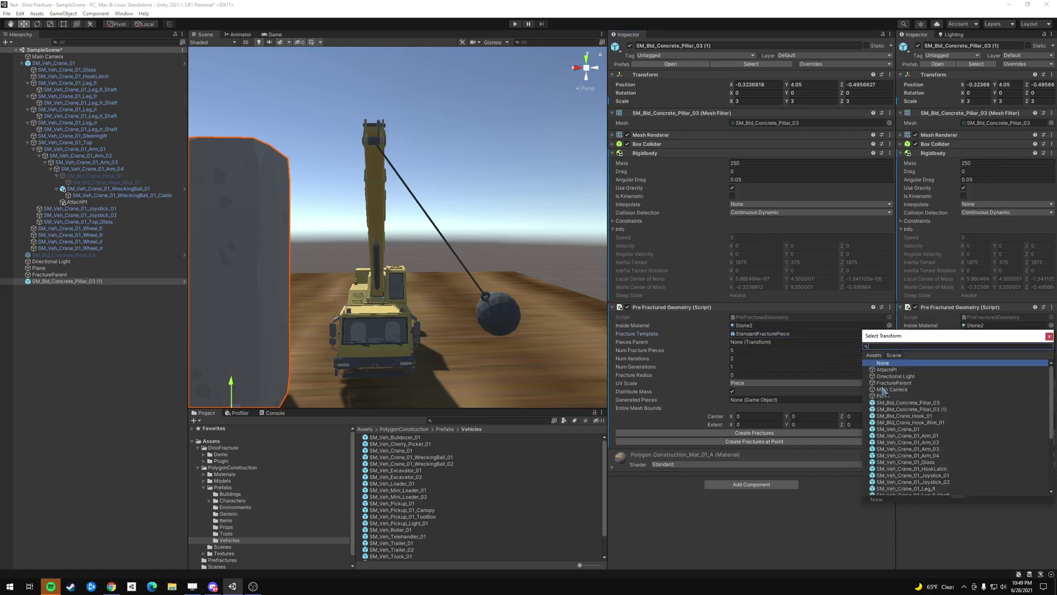
{"action": "double_click", "coordinate": [893, 383]}
{"action": "left_click", "coordinate": [751, 351]}
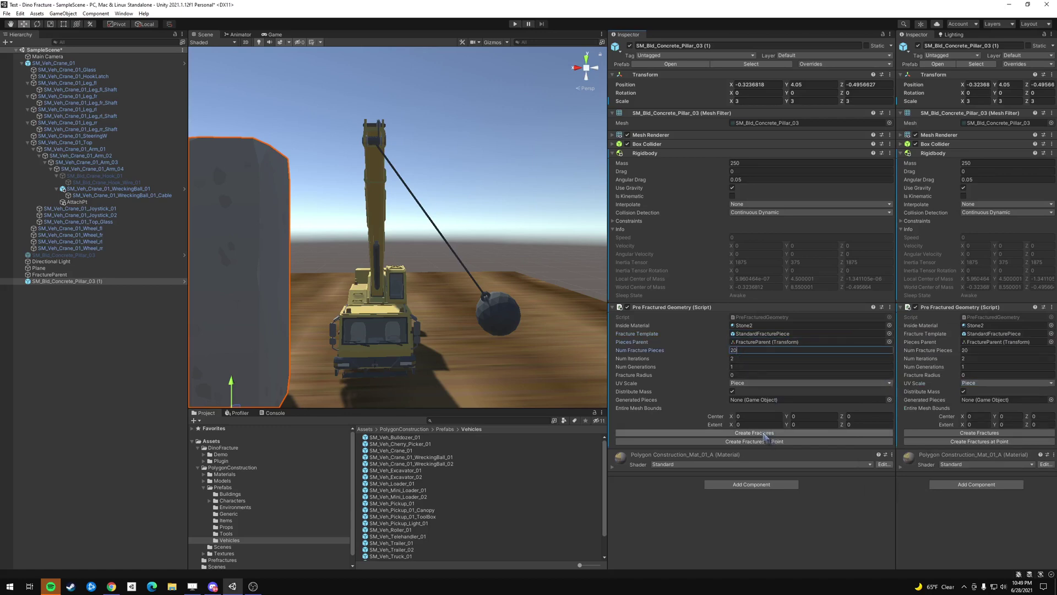
{"action": "left_click", "coordinate": [765, 434]}
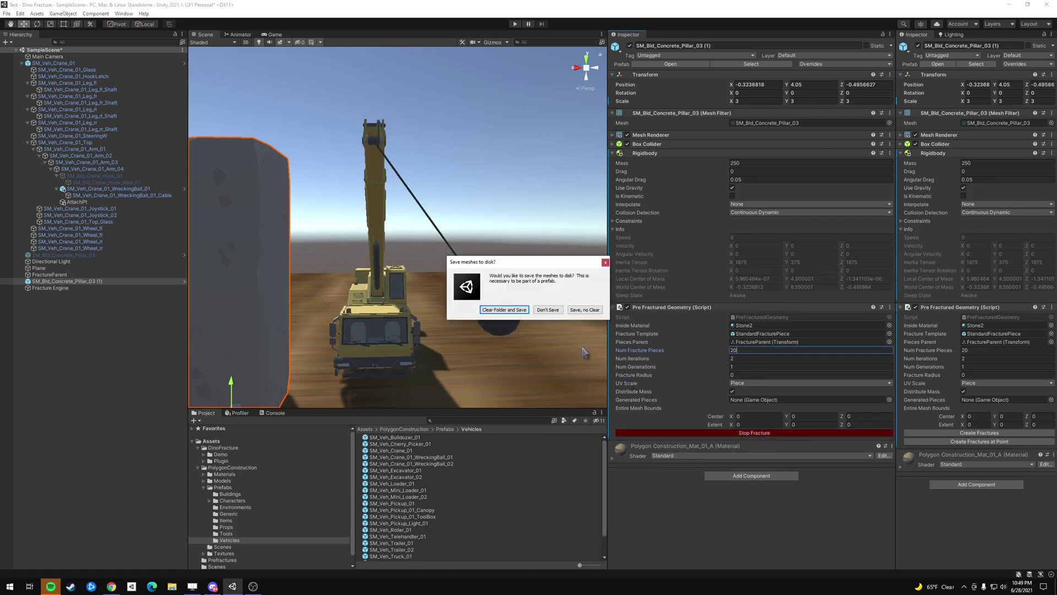
{"action": "left_click", "coordinate": [552, 310]}
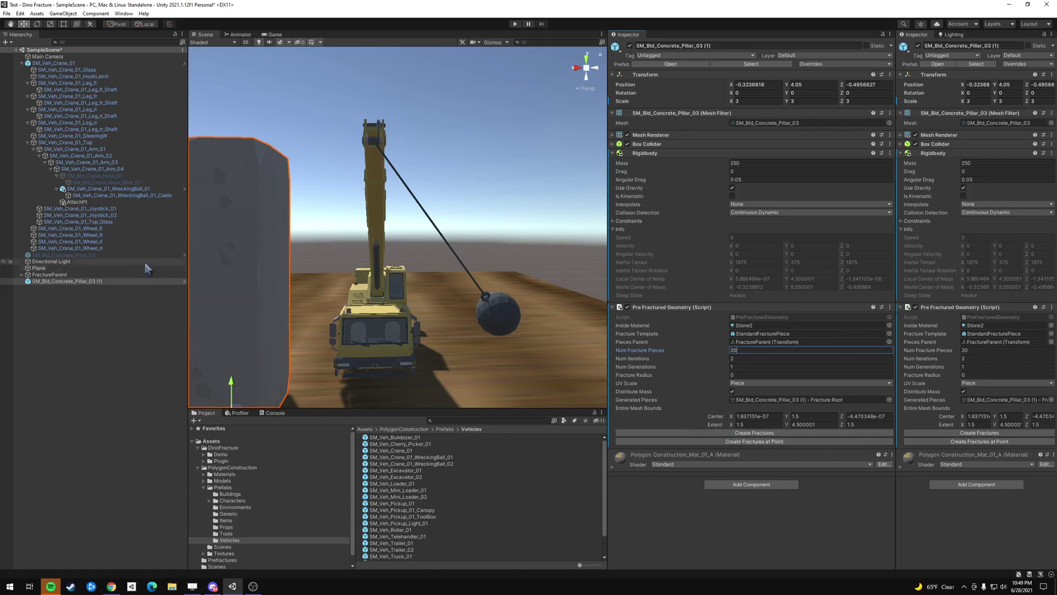
Step: Expand FractureParent and Fracture Root to browse the numbered Fracture Object pieces, then collapse them
{"action": "left_click", "coordinate": [20, 275]}
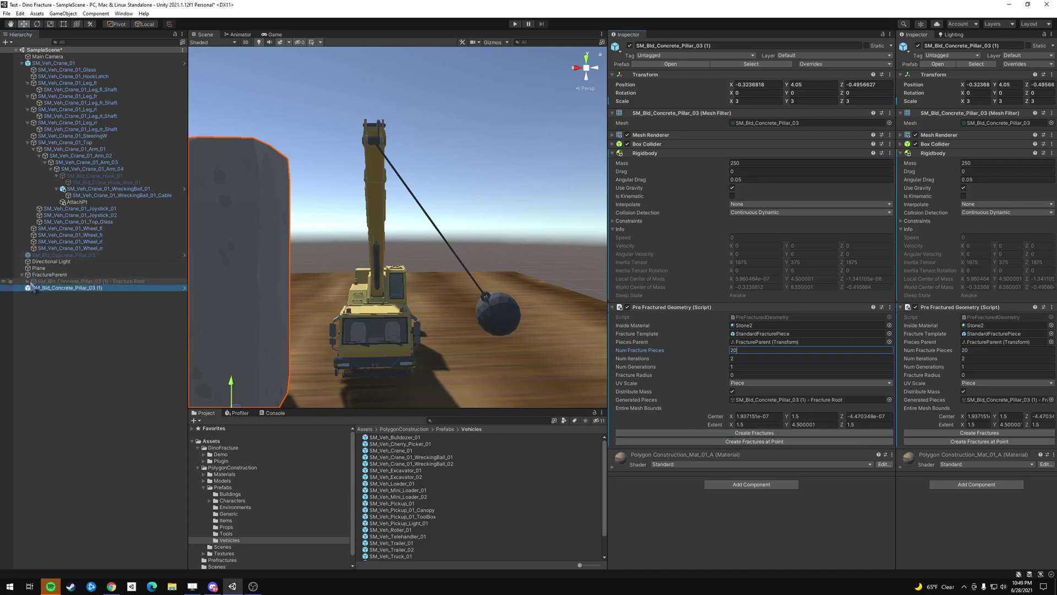
{"action": "left_click", "coordinate": [26, 283]}
{"action": "scroll", "coordinate": [85, 428], "scroll_direction": "down", "scroll_amount": 10}
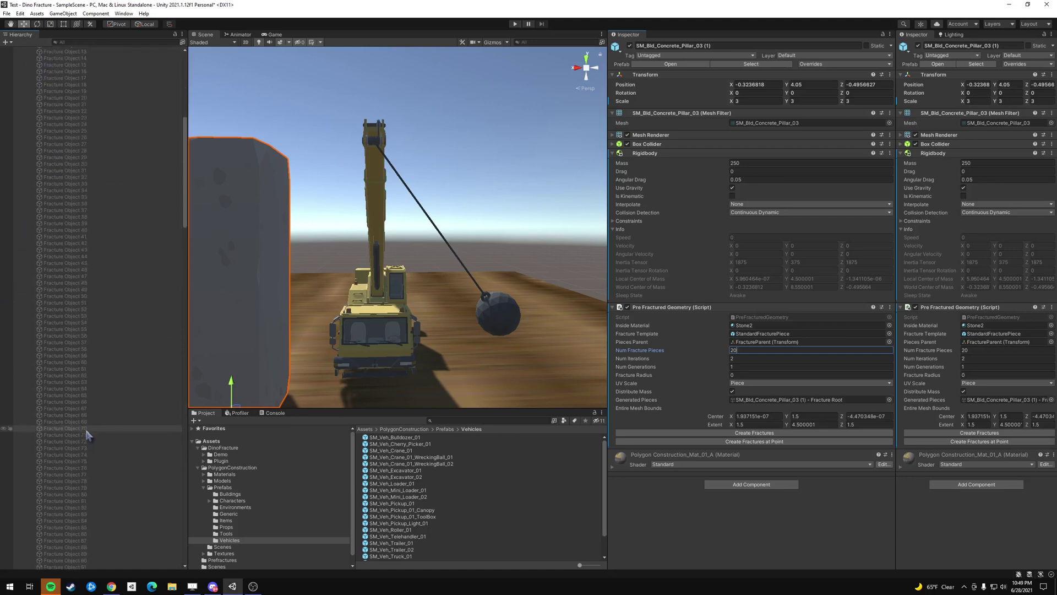
{"action": "scroll", "coordinate": [86, 429], "scroll_direction": "down", "scroll_amount": 10}
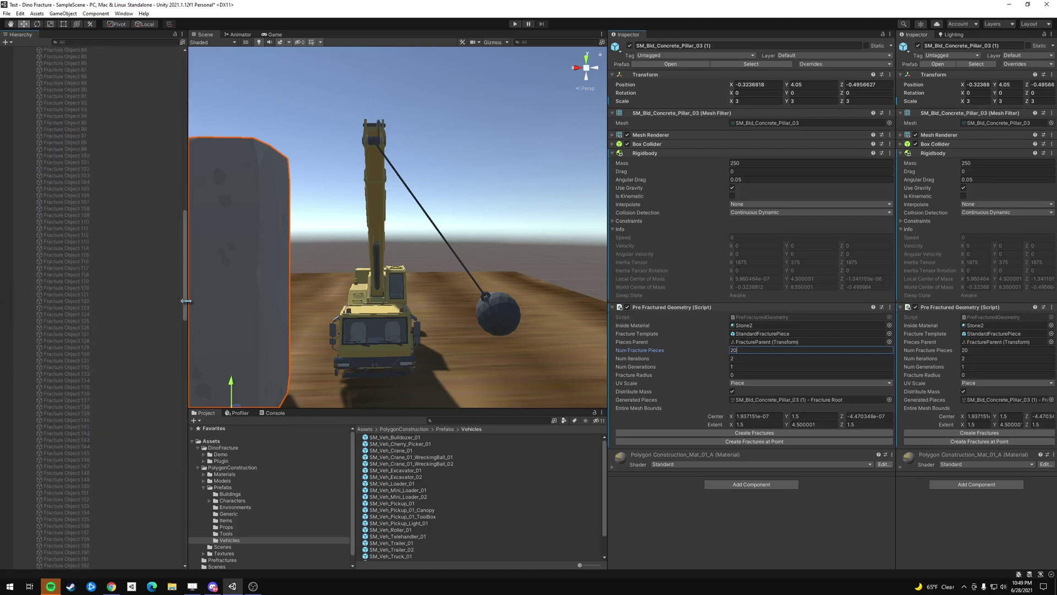
{"action": "scroll", "coordinate": [99, 276], "scroll_direction": "up", "scroll_amount": 15}
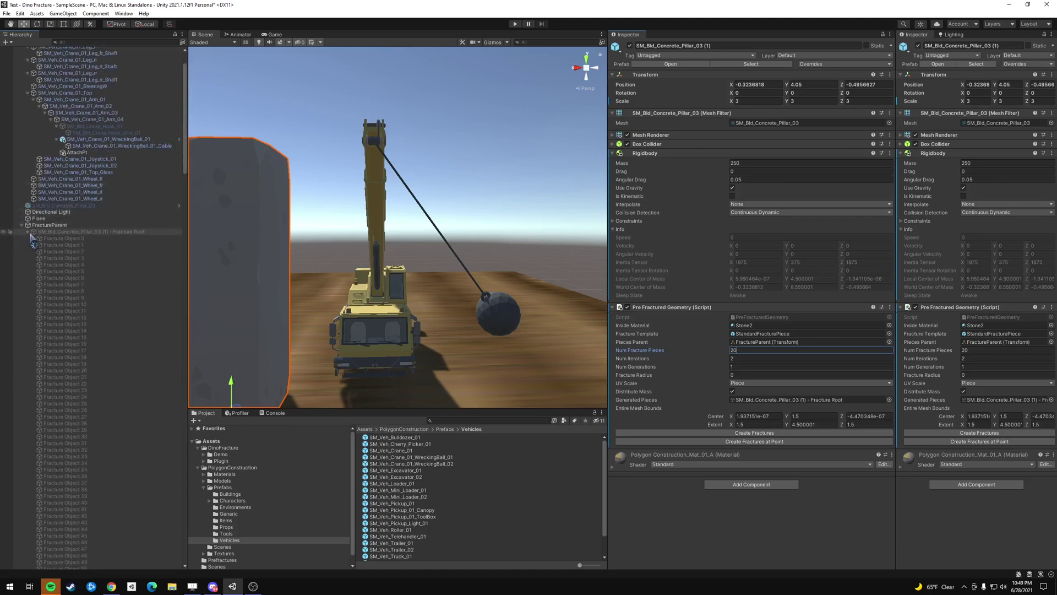
{"action": "left_click", "coordinate": [28, 231]}
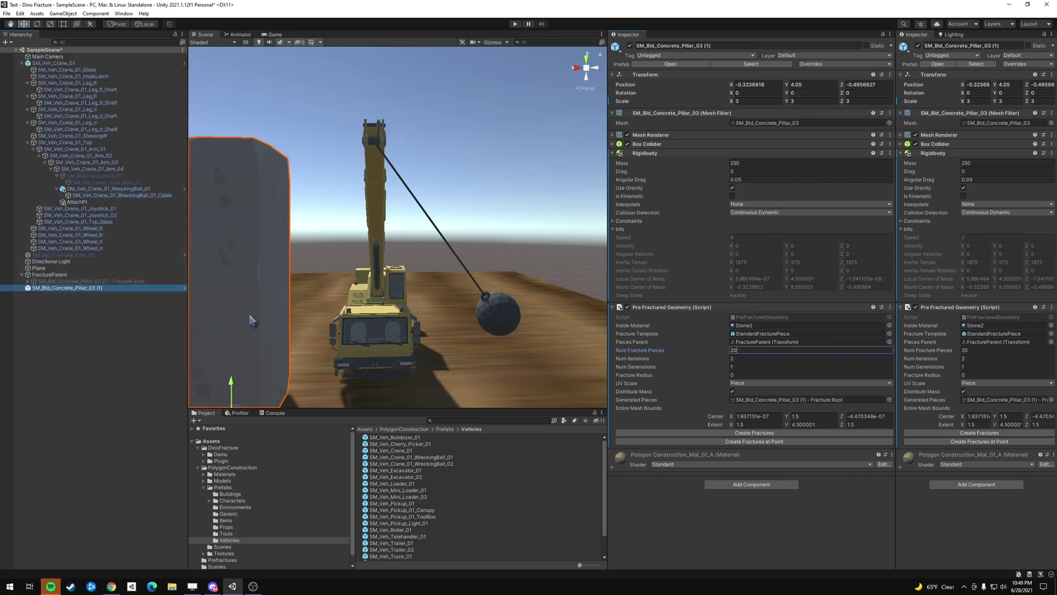
{"action": "key", "text": "Return"}
Step: Add Fracture On Collision with Force Threshold 0.5 to the pillar copy and play the scene
{"action": "left_click", "coordinate": [751, 487]}
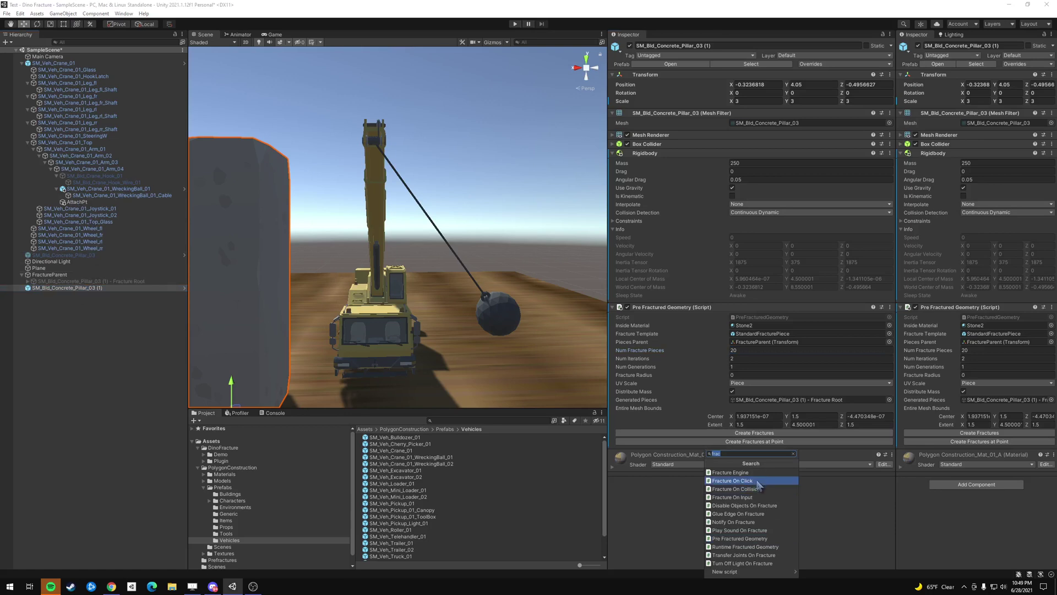
{"action": "left_click", "coordinate": [758, 488]}
{"action": "left_click", "coordinate": [743, 472]}
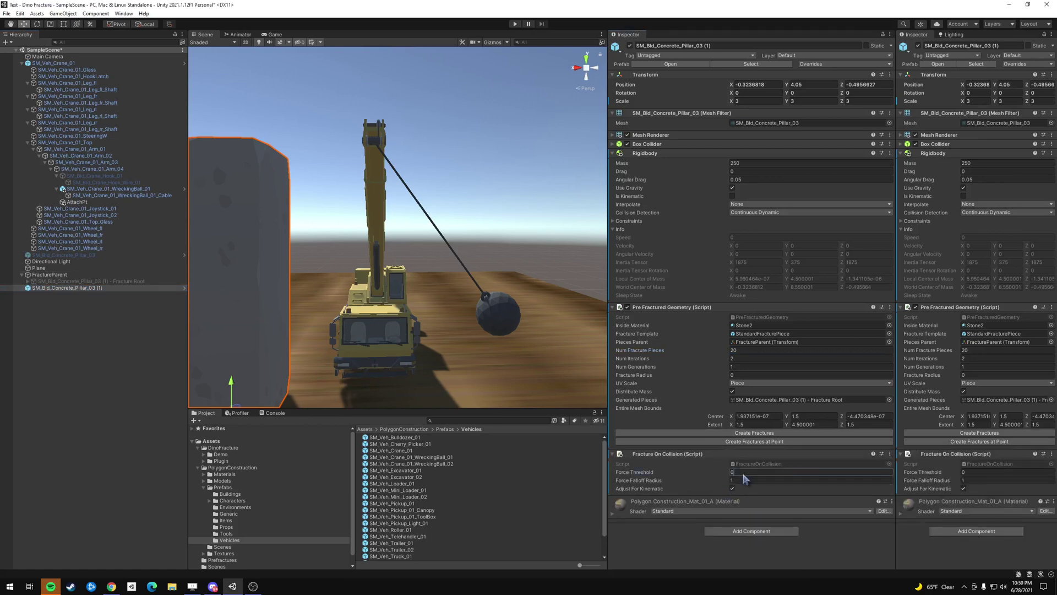
{"action": "left_click", "coordinate": [516, 25]}
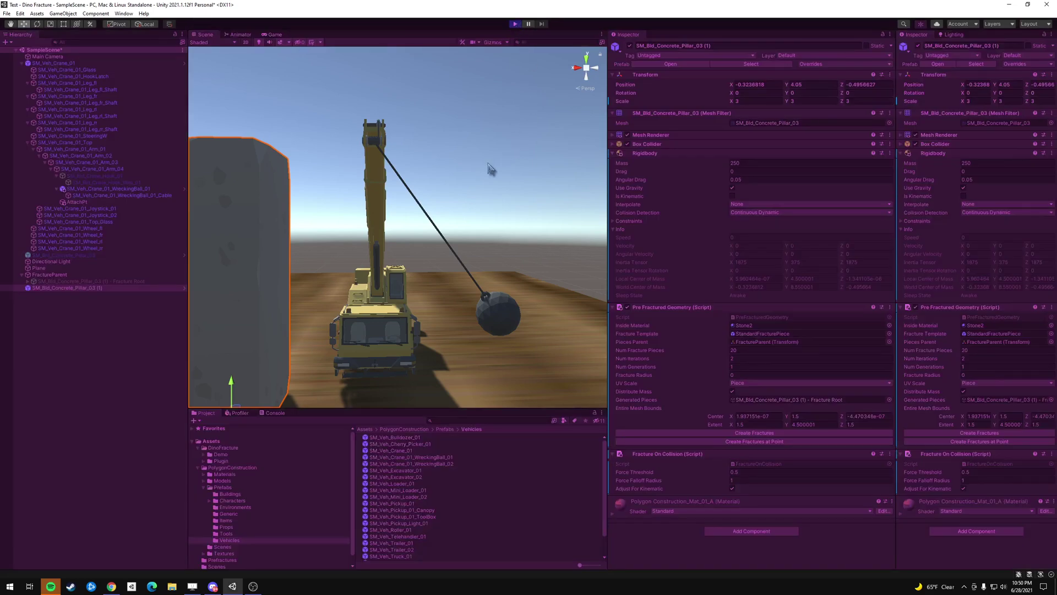